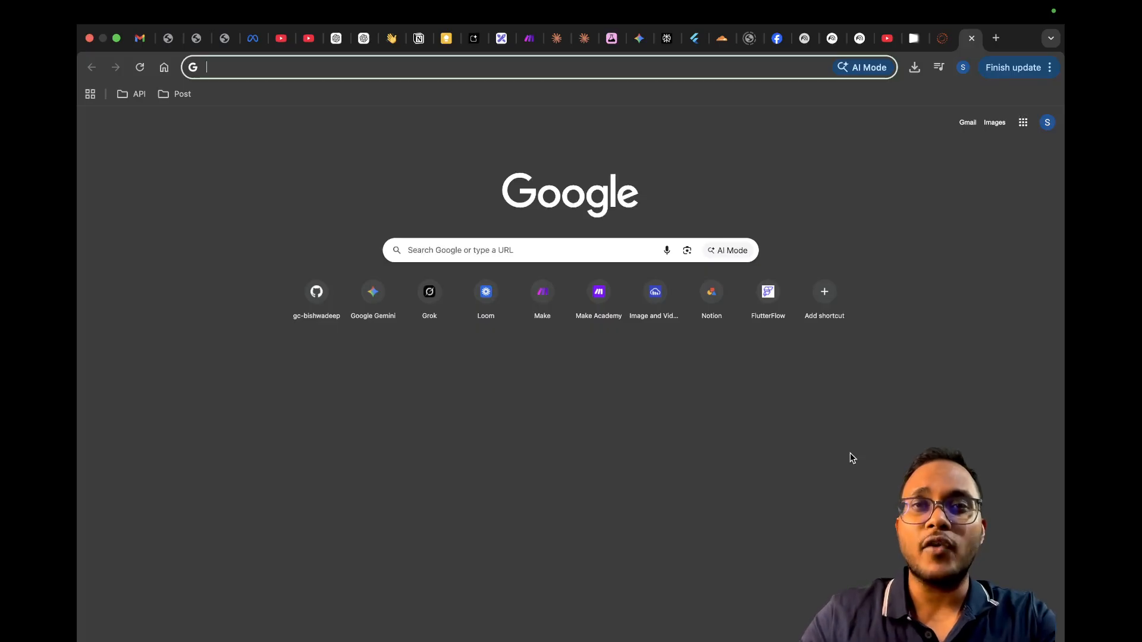
Step: Search Google for "notebook lm" and open the notebooklm.google website from the results
{"action": "left_click", "coordinate": [467, 249]}
{"action": "type", "text": "no"}
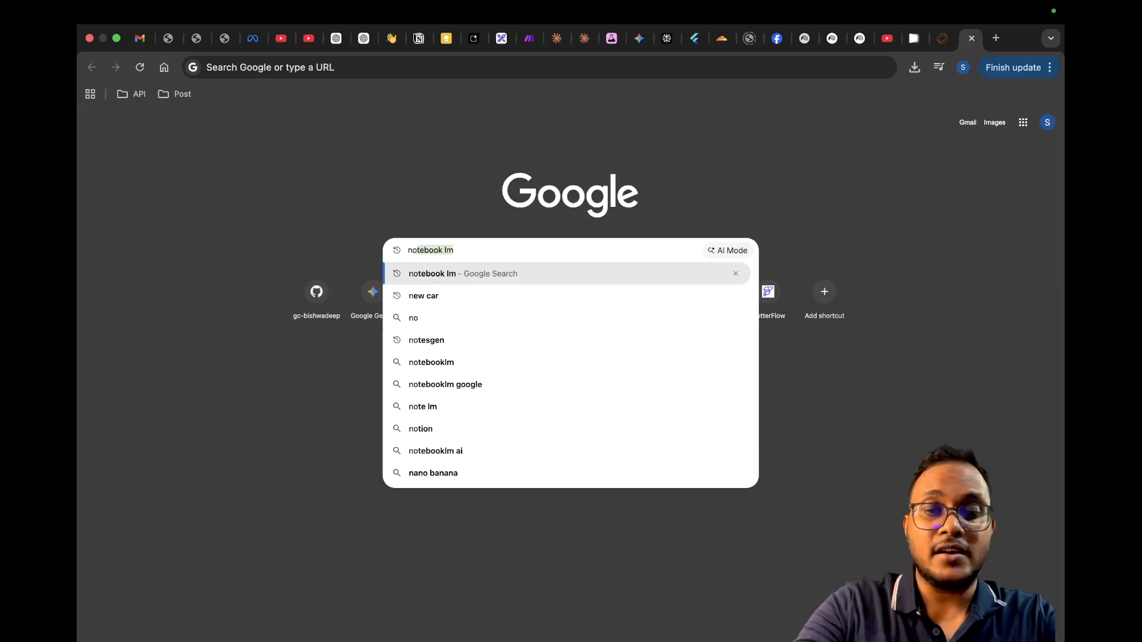
{"action": "type", "text": "tebook l"}
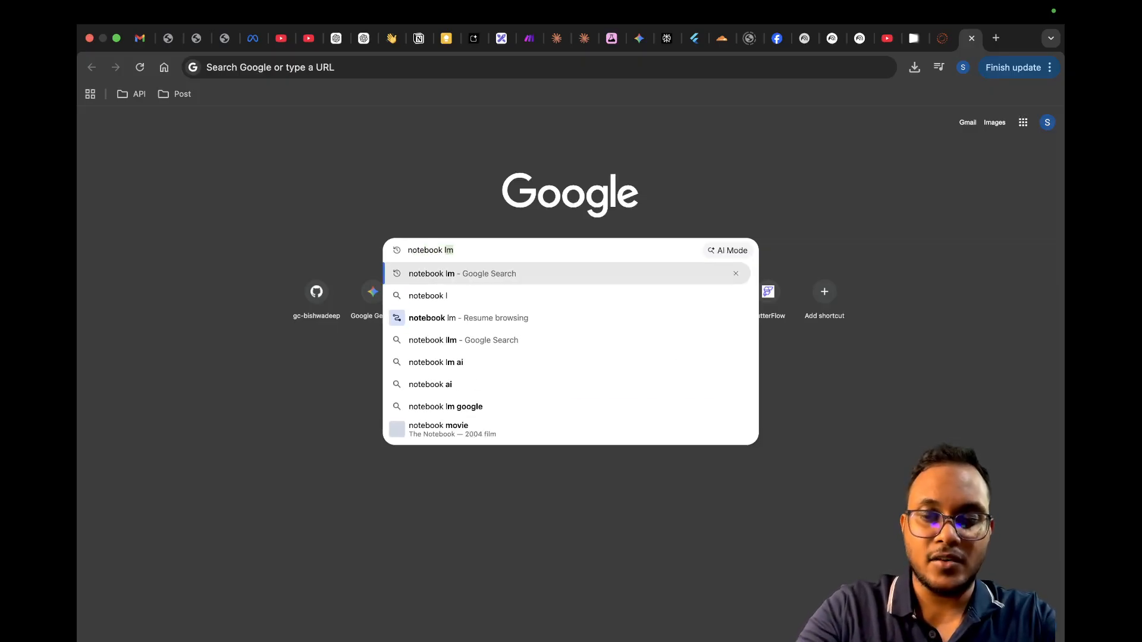
{"action": "key", "text": "Return"}
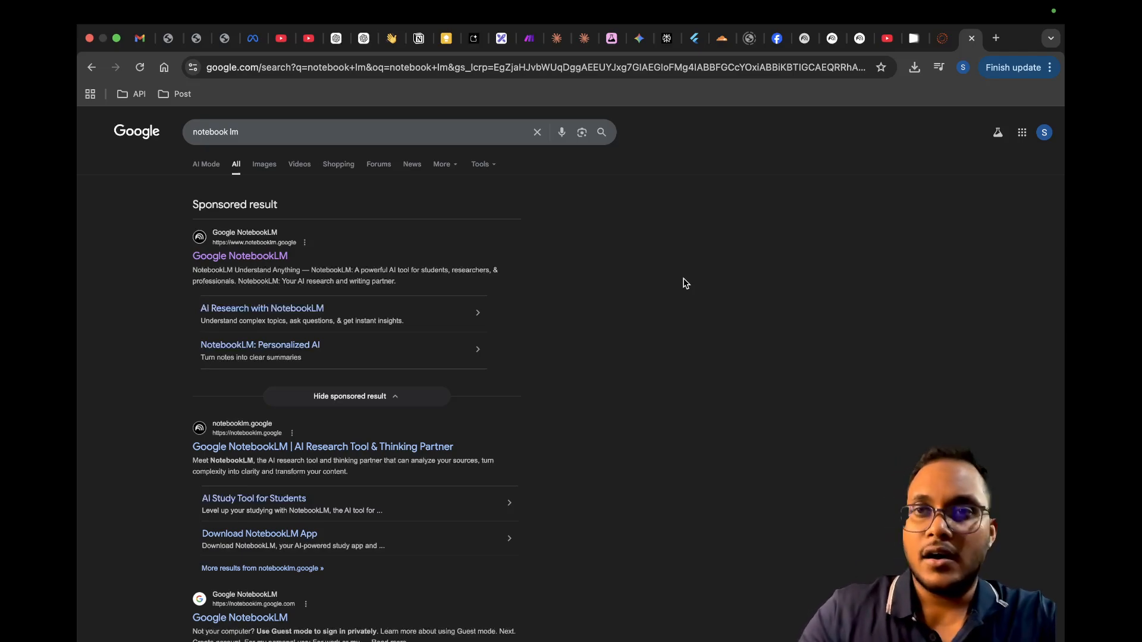
{"action": "scroll", "coordinate": [564, 414], "scroll_direction": "down", "scroll_amount": 3}
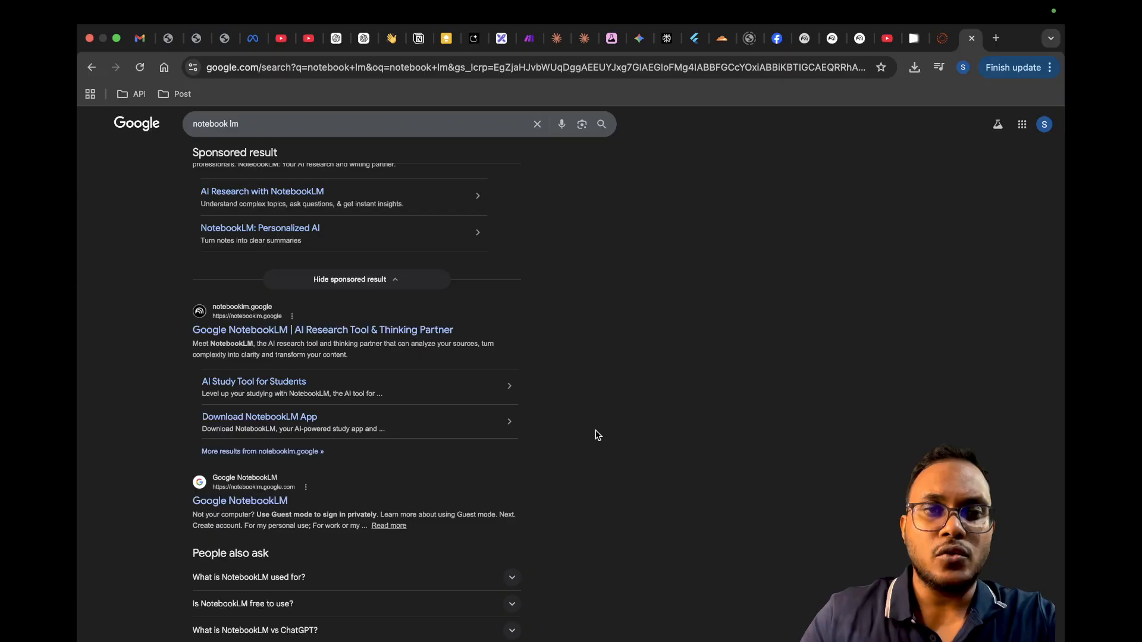
{"action": "scroll", "coordinate": [598, 435], "scroll_direction": "down", "scroll_amount": 3}
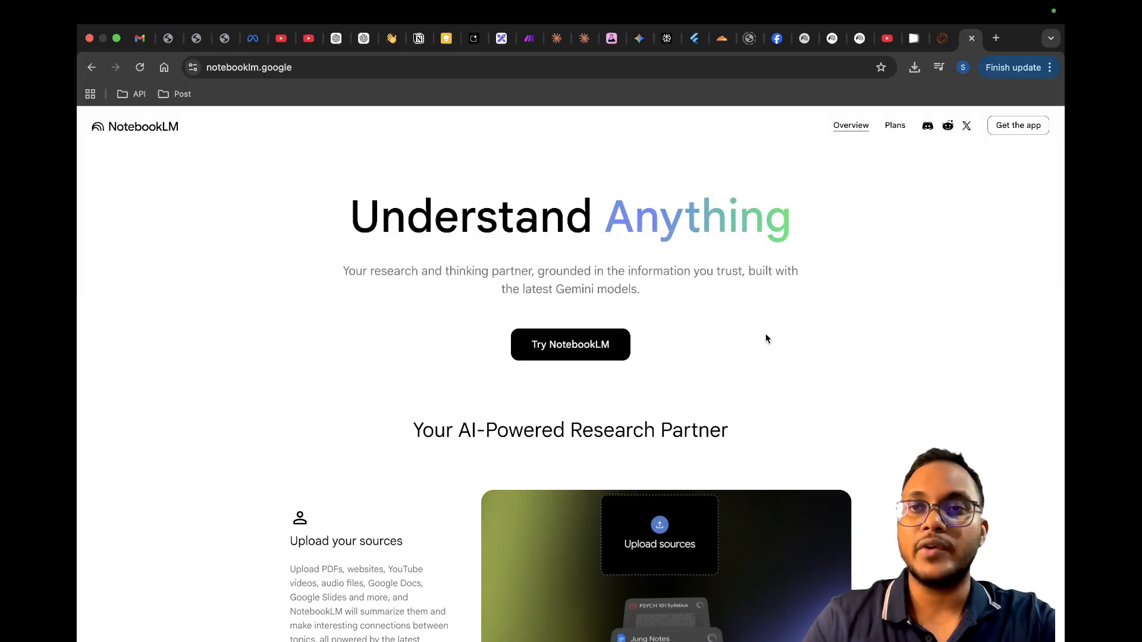
Step: Examine the NotebookLM overview page, covering its features, use cases, testimonials and privacy information
{"action": "scroll", "coordinate": [766, 338], "scroll_direction": "down", "scroll_amount": 5}
{"action": "scroll", "coordinate": [765, 338], "scroll_direction": "down", "scroll_amount": 8}
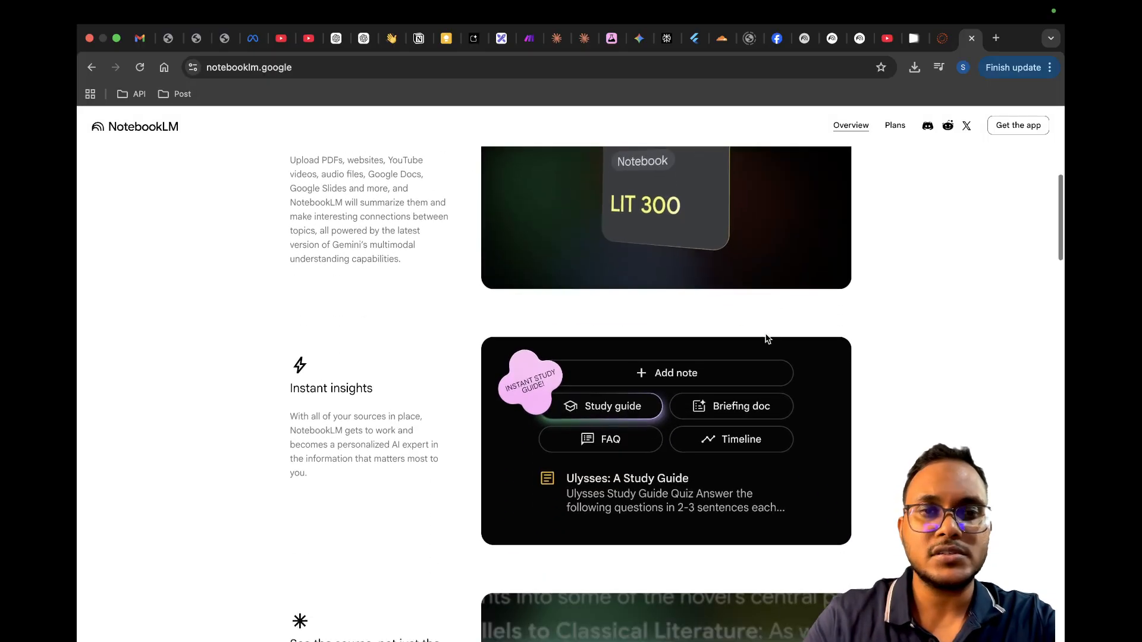
{"action": "scroll", "coordinate": [765, 338], "scroll_direction": "up", "scroll_amount": 5}
{"action": "scroll", "coordinate": [766, 336], "scroll_direction": "up", "scroll_amount": 4}
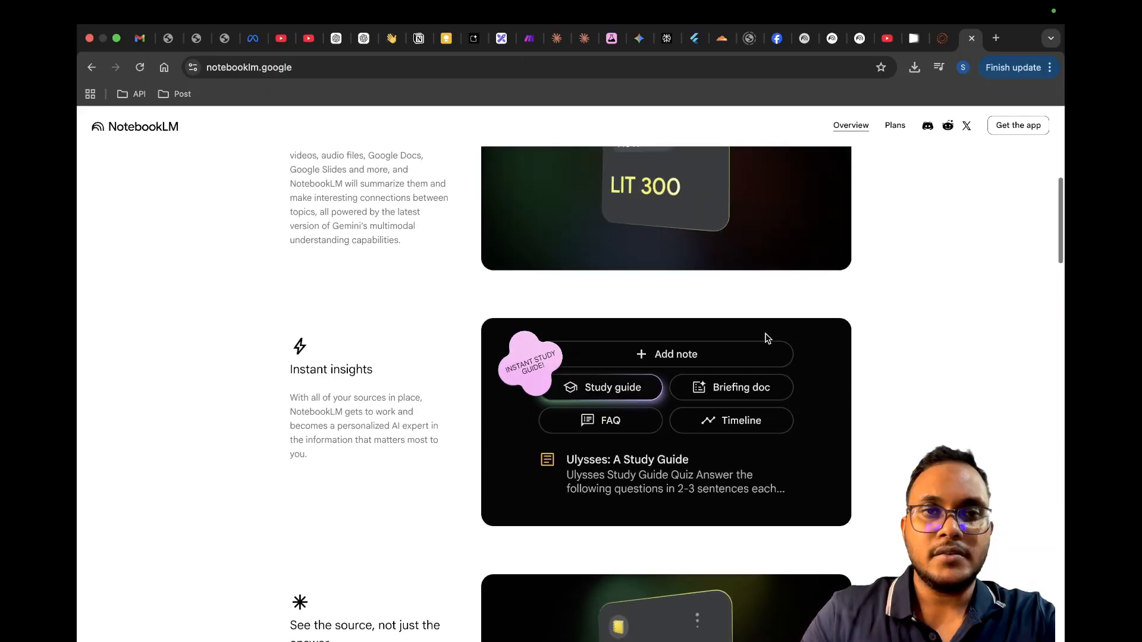
{"action": "scroll", "coordinate": [606, 357], "scroll_direction": "down", "scroll_amount": 2}
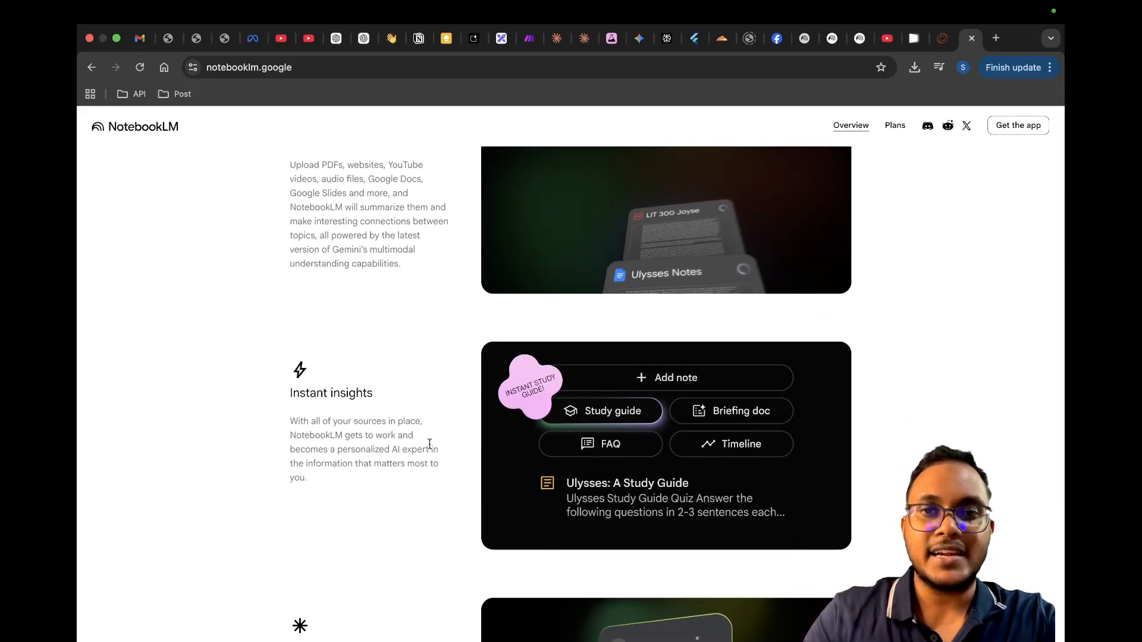
{"action": "scroll", "coordinate": [651, 491], "scroll_direction": "down", "scroll_amount": 8}
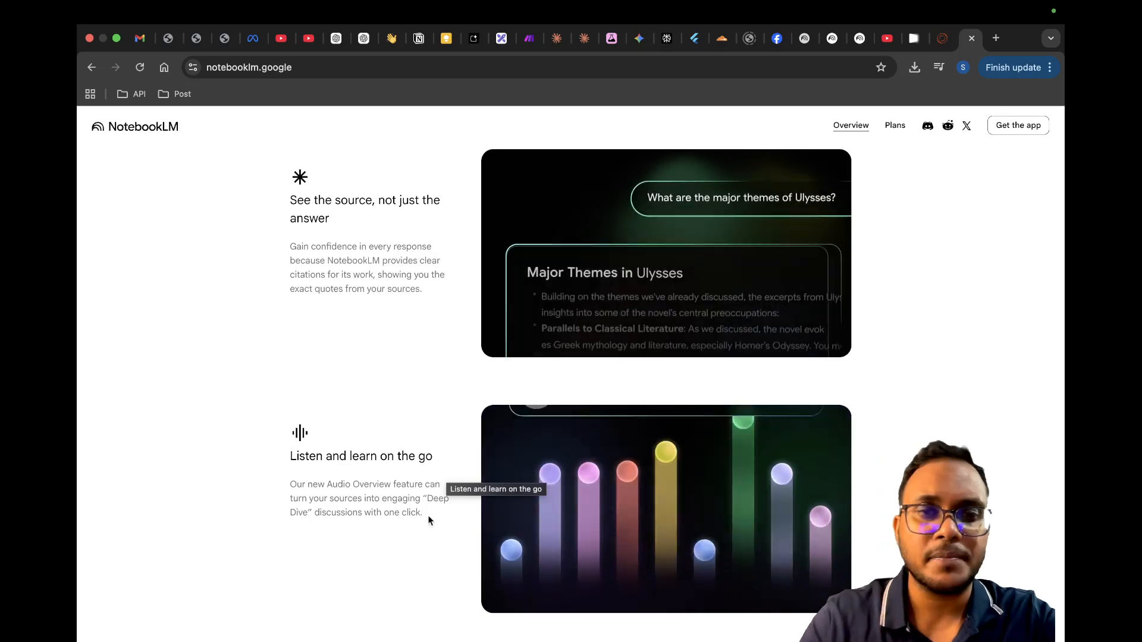
{"action": "scroll", "coordinate": [394, 561], "scroll_direction": "down", "scroll_amount": 5}
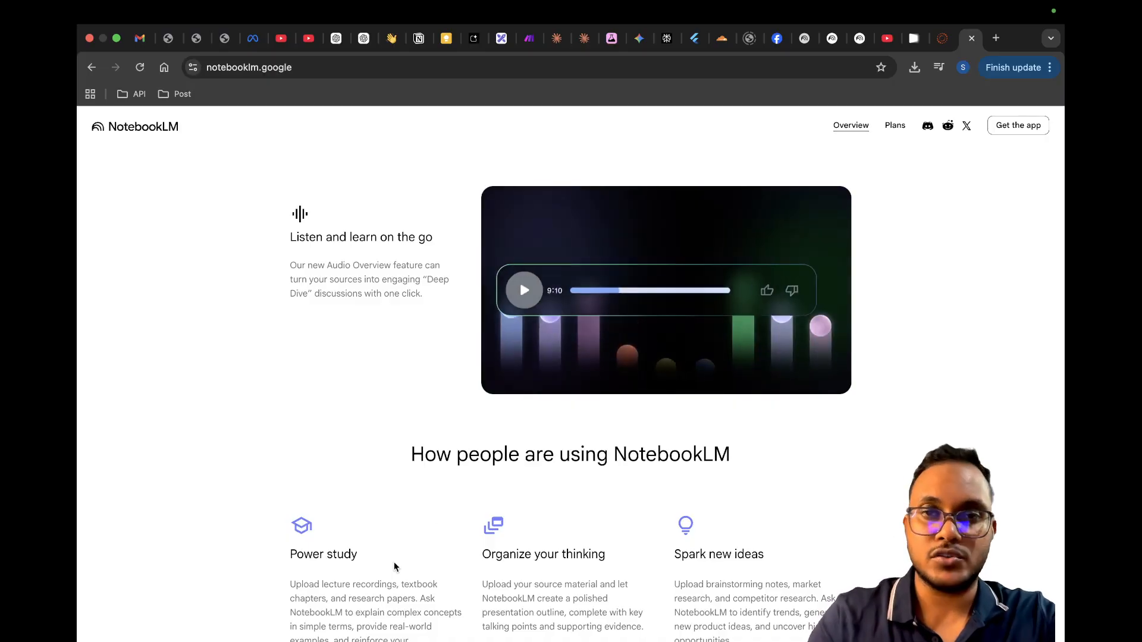
{"action": "scroll", "coordinate": [695, 525], "scroll_direction": "down", "scroll_amount": 6}
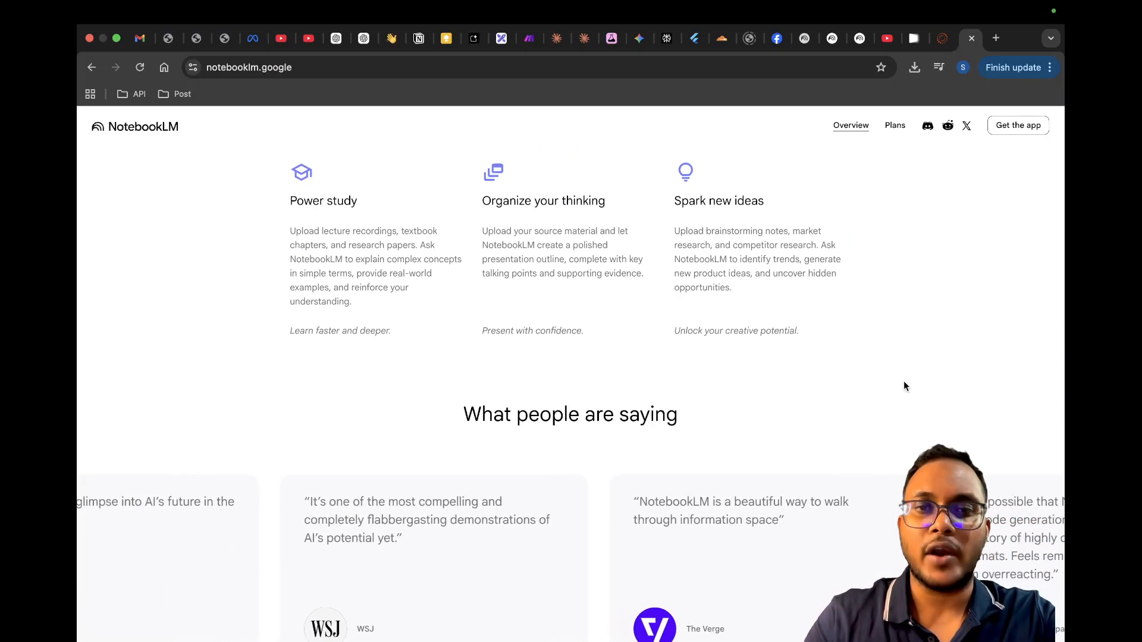
{"action": "scroll", "coordinate": [904, 384], "scroll_direction": "down", "scroll_amount": 6}
{"action": "scroll", "coordinate": [904, 386], "scroll_direction": "down", "scroll_amount": 1}
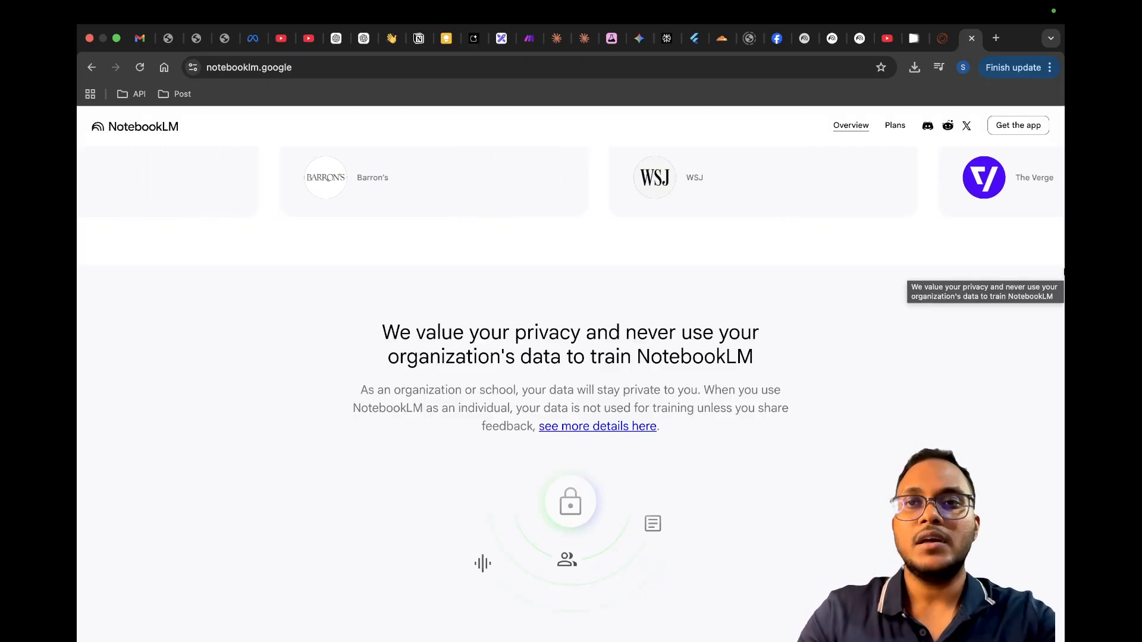
Step: Return to the start of the overview page, launch NotebookLM and show only the featured notebooks
{"action": "left_click", "coordinate": [851, 128]}
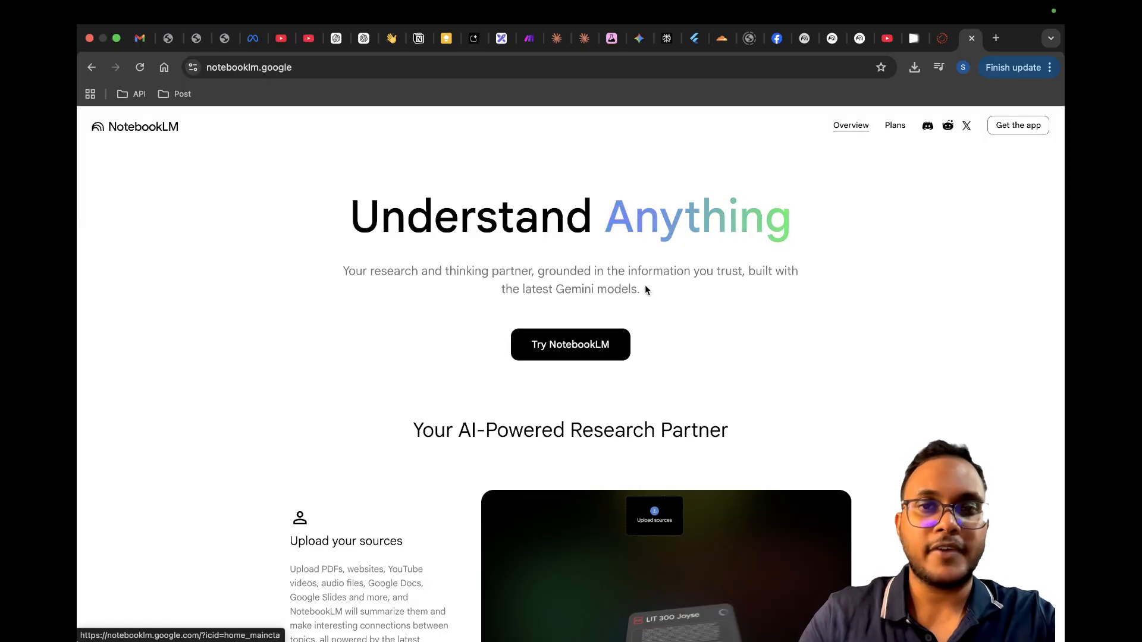
{"action": "left_click", "coordinate": [564, 351]}
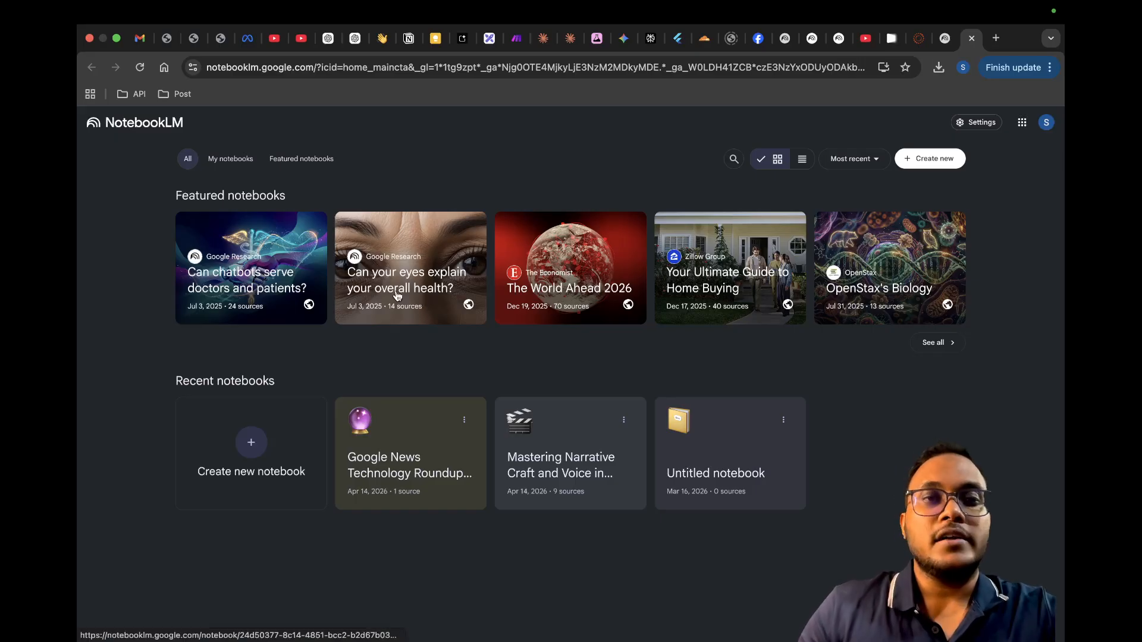
{"action": "left_click", "coordinate": [301, 168]}
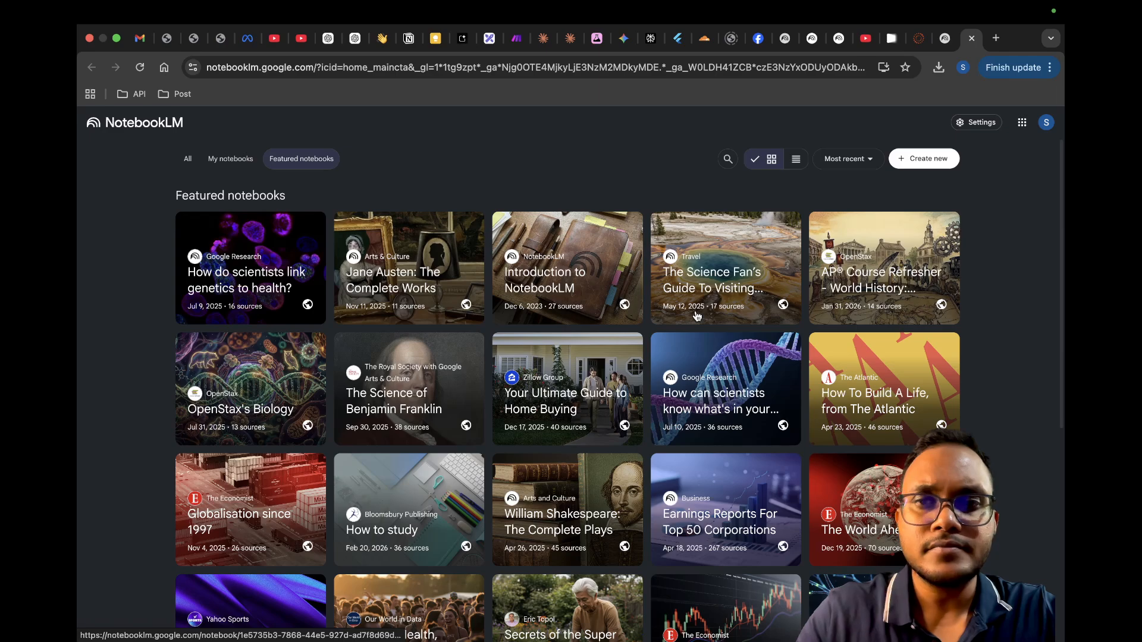
Step: Browse the featured notebooks and open "How do scientists link genetics to health?" by Google Research
{"action": "scroll", "coordinate": [518, 344], "scroll_direction": "down", "scroll_amount": 1}
{"action": "scroll", "coordinate": [519, 344], "scroll_direction": "up", "scroll_amount": 1}
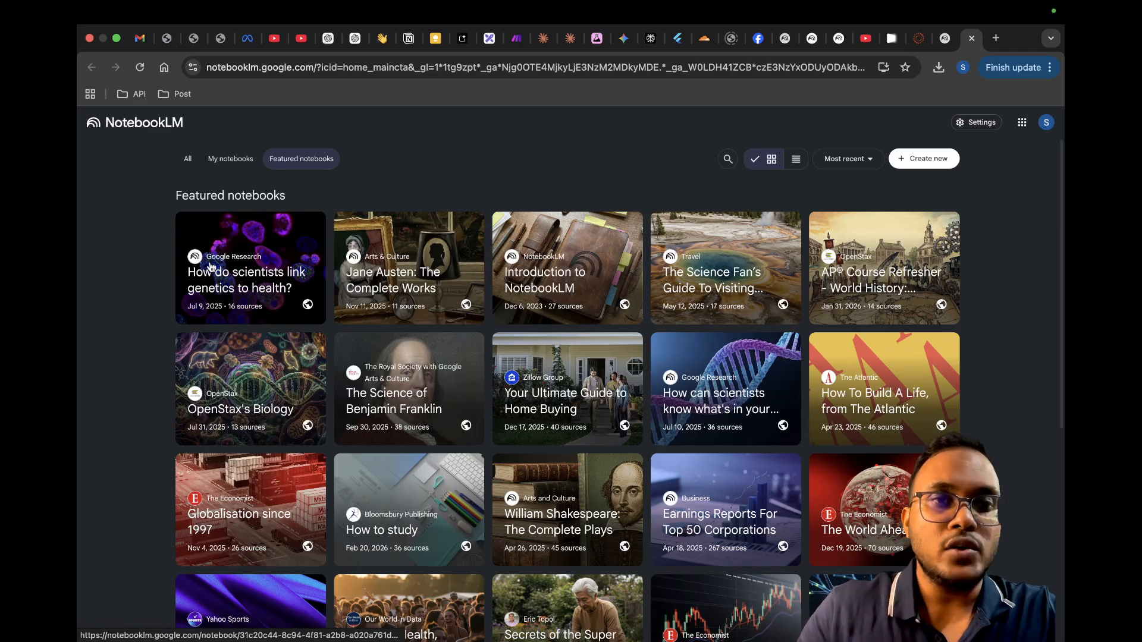
{"action": "left_click", "coordinate": [247, 281]}
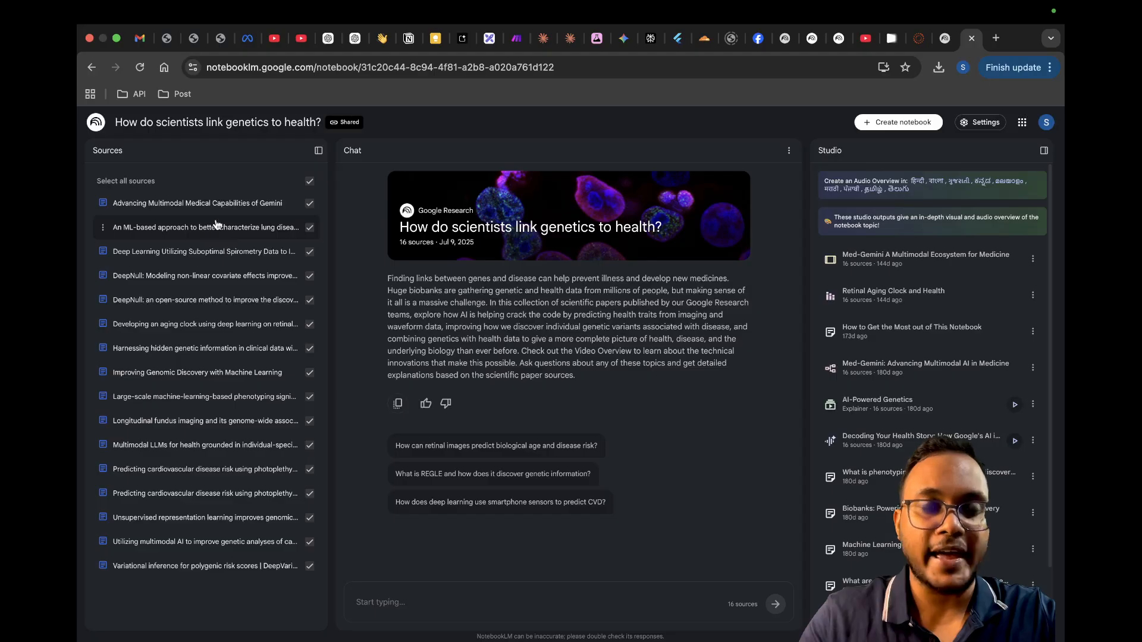
Step: Deselect all sources, keeping only "An ML-based approach to better characterize lung disea…", "DeepNull: Modeling non-linear covariate effects…" and "Developing an aging clock using deep learning…" selected
{"action": "left_click", "coordinate": [310, 184]}
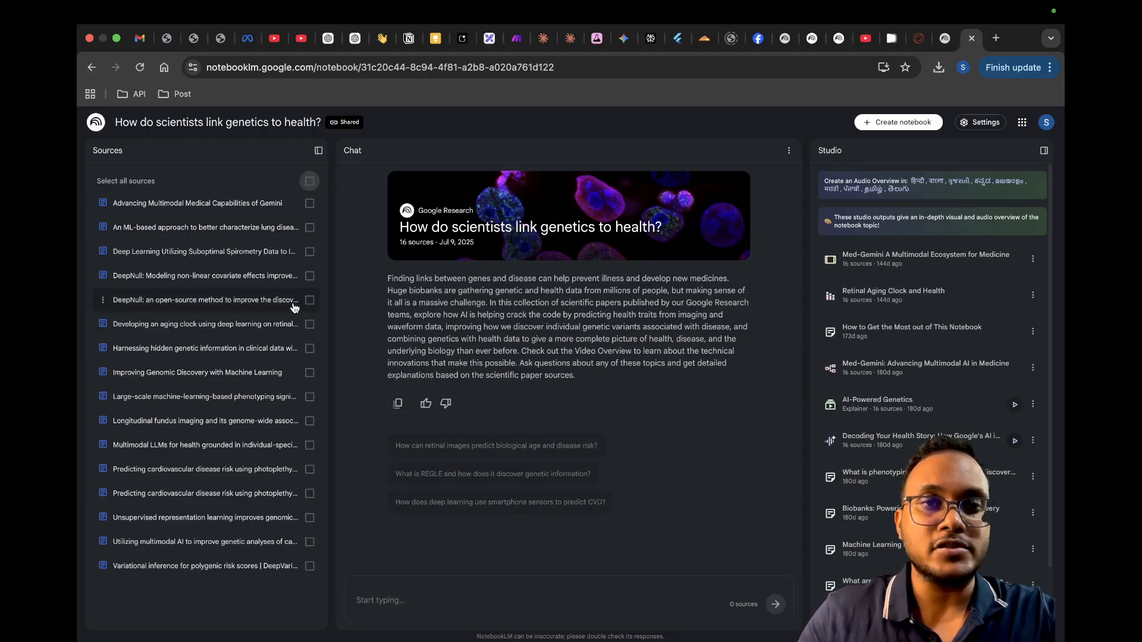
{"action": "left_click", "coordinate": [309, 229]}
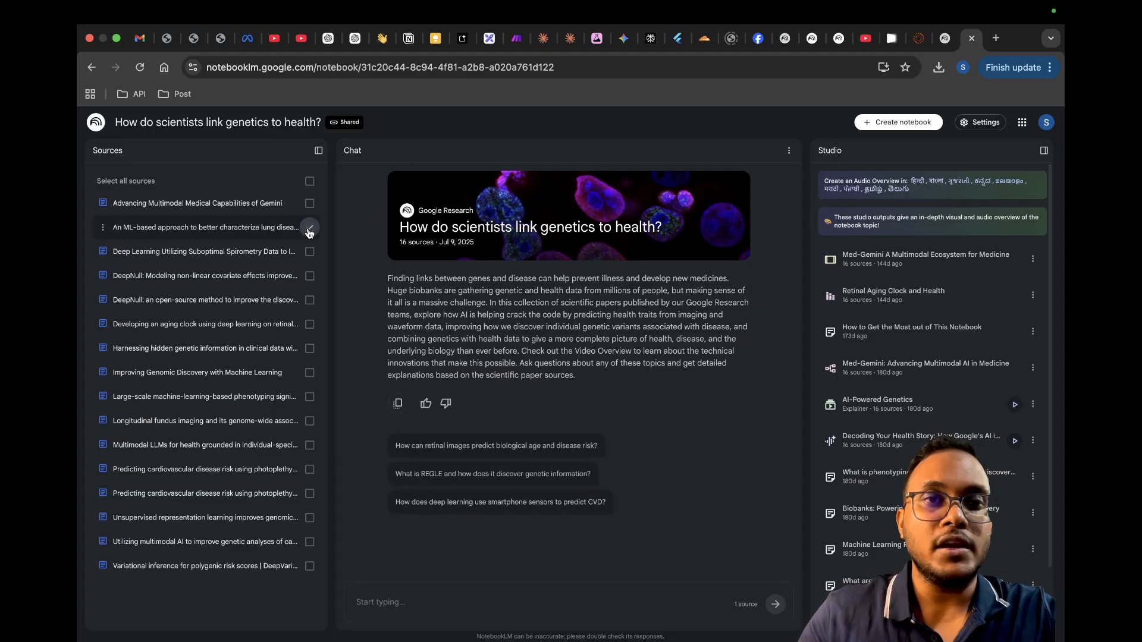
{"action": "left_click", "coordinate": [309, 276]}
{"action": "left_click", "coordinate": [309, 326]}
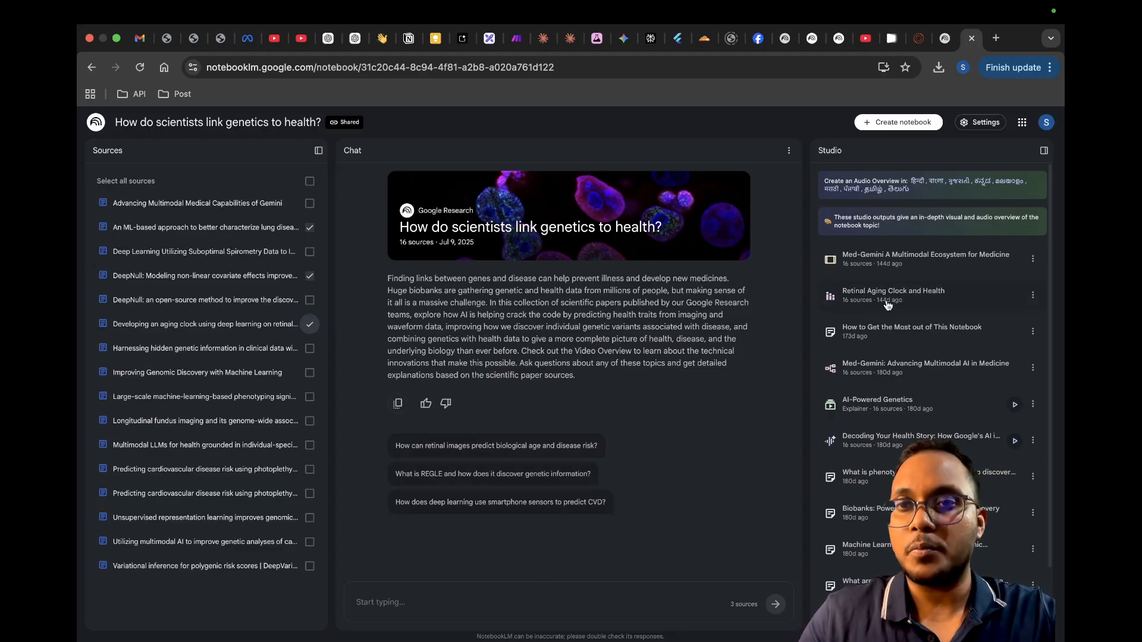
Step: Collapse and re-expand the Studio area, and look through its list of generated outputs
{"action": "left_click", "coordinate": [1042, 154]}
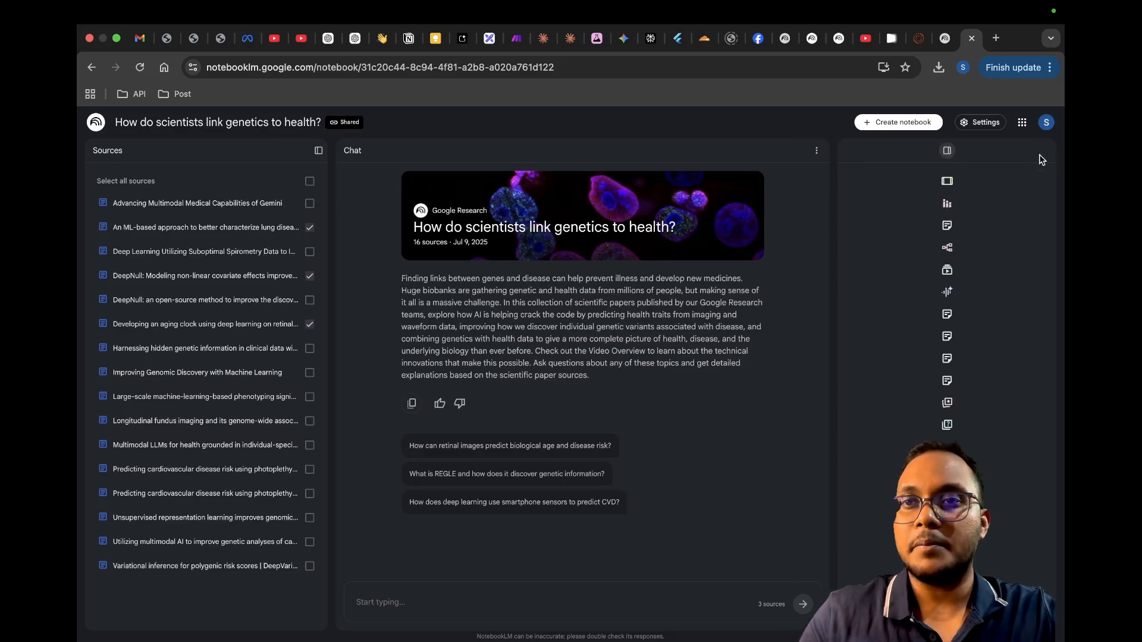
{"action": "left_click", "coordinate": [1041, 159]}
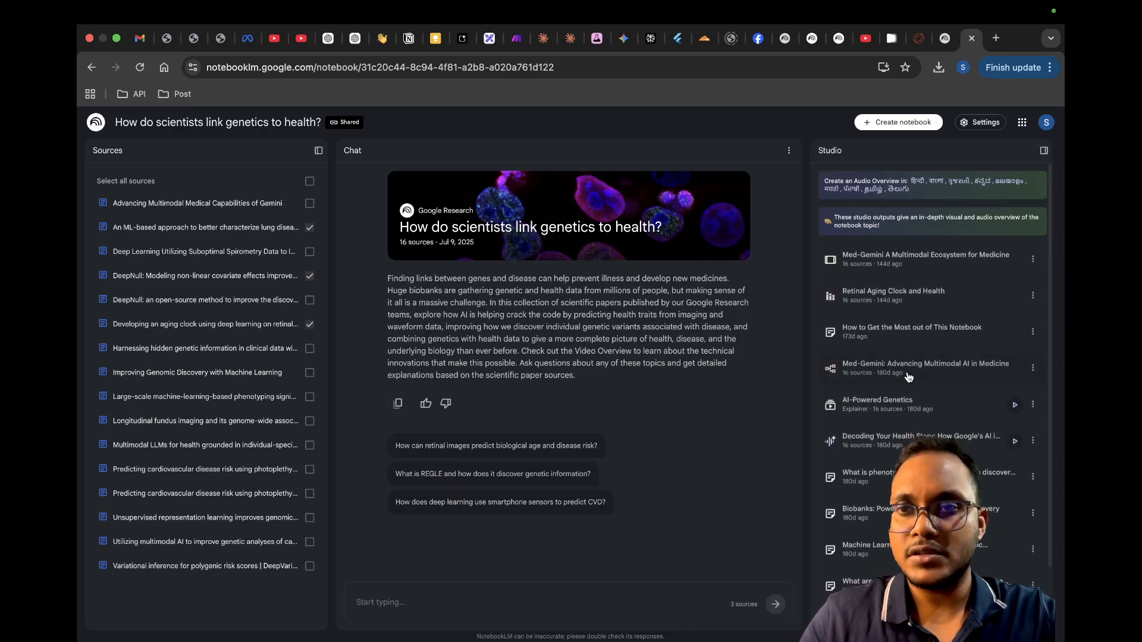
{"action": "scroll", "coordinate": [907, 377], "scroll_direction": "down", "scroll_amount": 2}
{"action": "scroll", "coordinate": [908, 377], "scroll_direction": "up", "scroll_amount": 2}
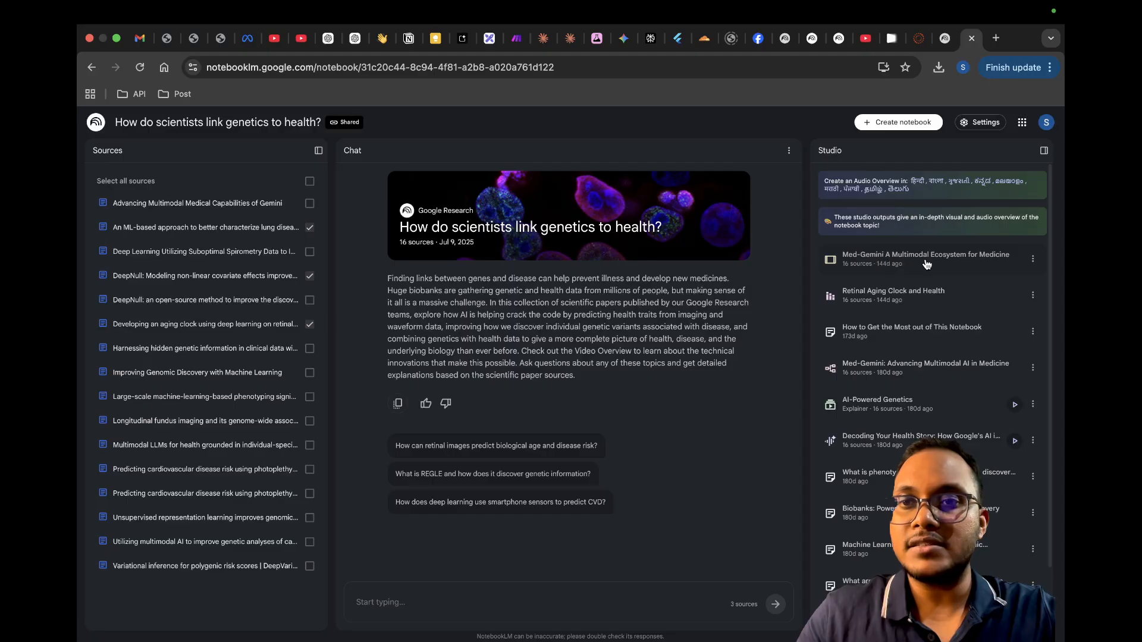
Step: View the "Retinal Aging Clock and Health" infographic and its further options, and close it
{"action": "left_click", "coordinate": [879, 300]}
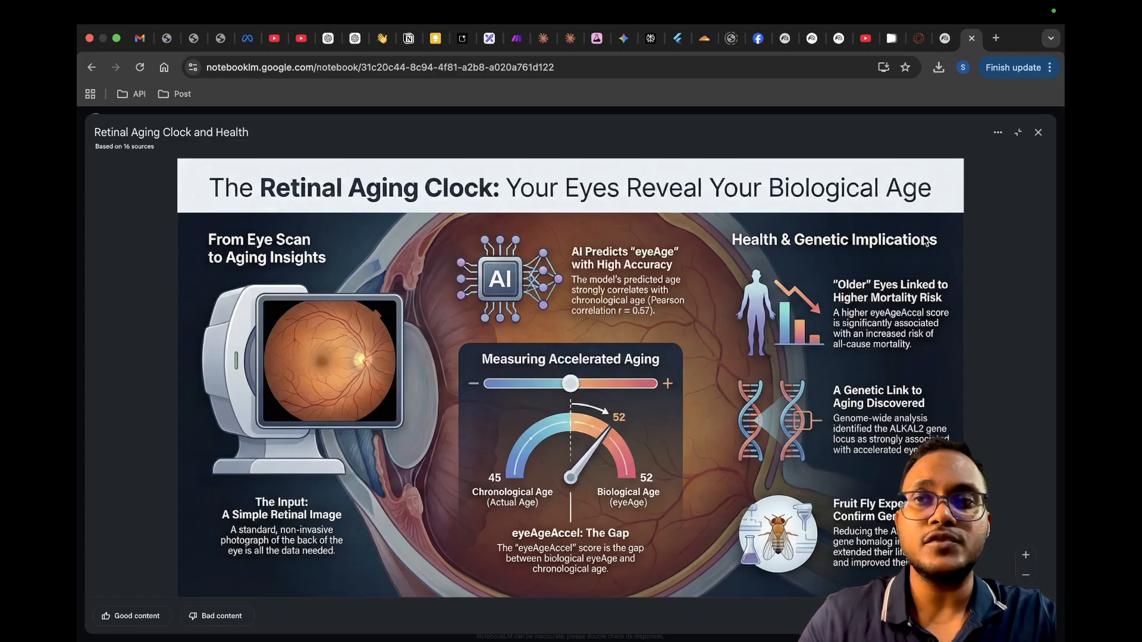
{"action": "left_click", "coordinate": [997, 133]}
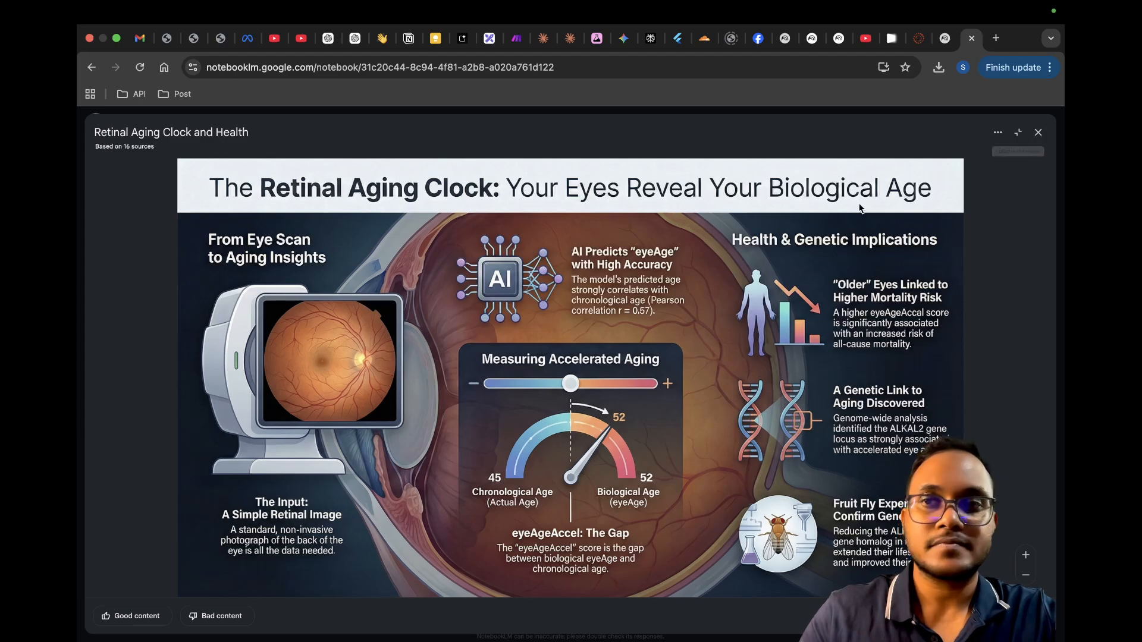
{"action": "left_click", "coordinate": [1039, 133]}
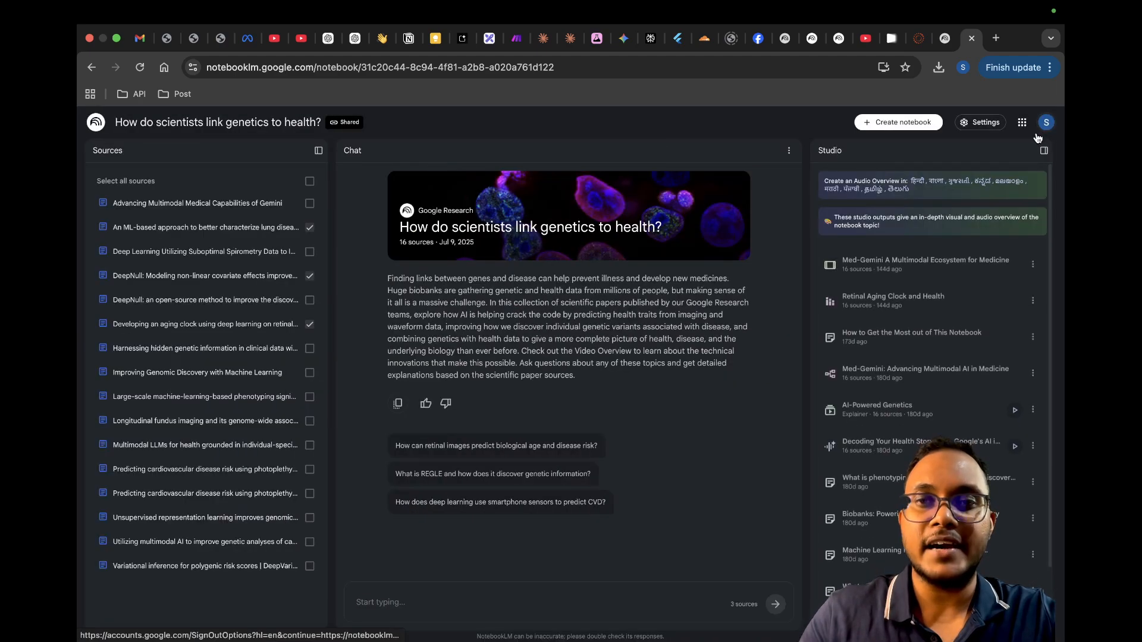
Step: Play the "AI-Powered Genetics" video overview, skip ahead to about 00:46, 01:47 and 03:23, pause it and return to the Studio outputs
{"action": "left_click", "coordinate": [1015, 405]}
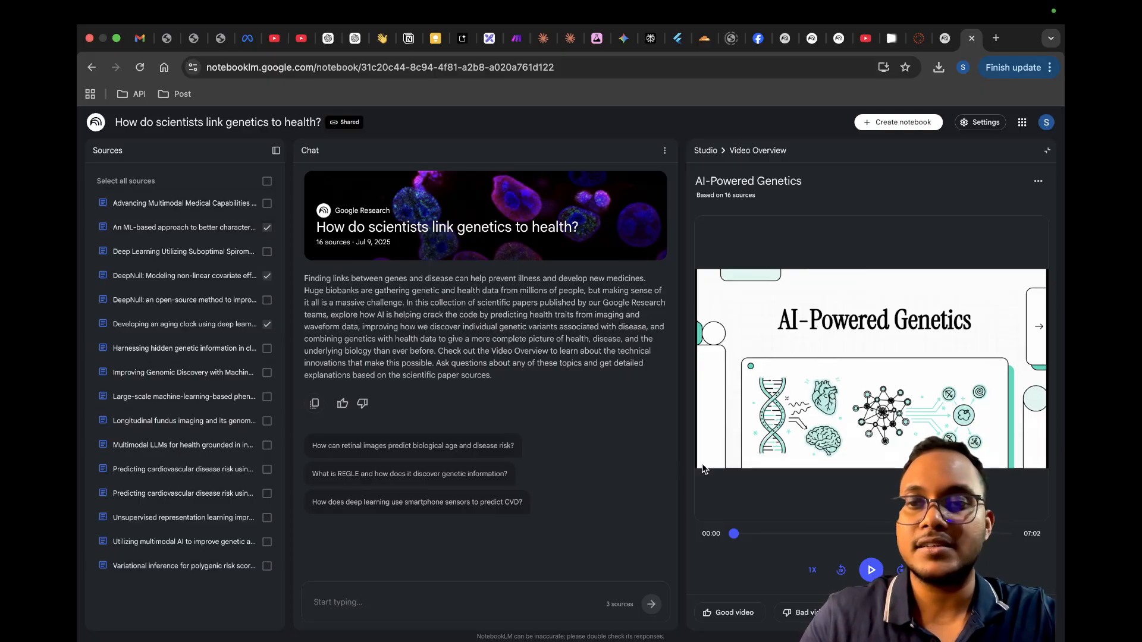
{"action": "left_click", "coordinate": [870, 570]}
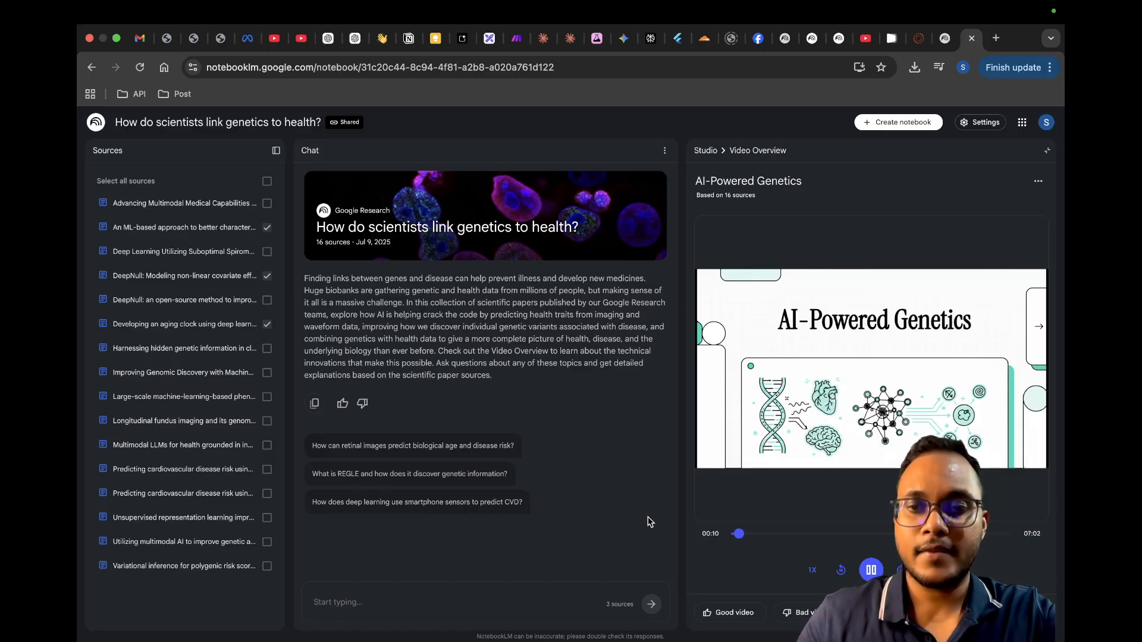
{"action": "left_click", "coordinate": [760, 537]}
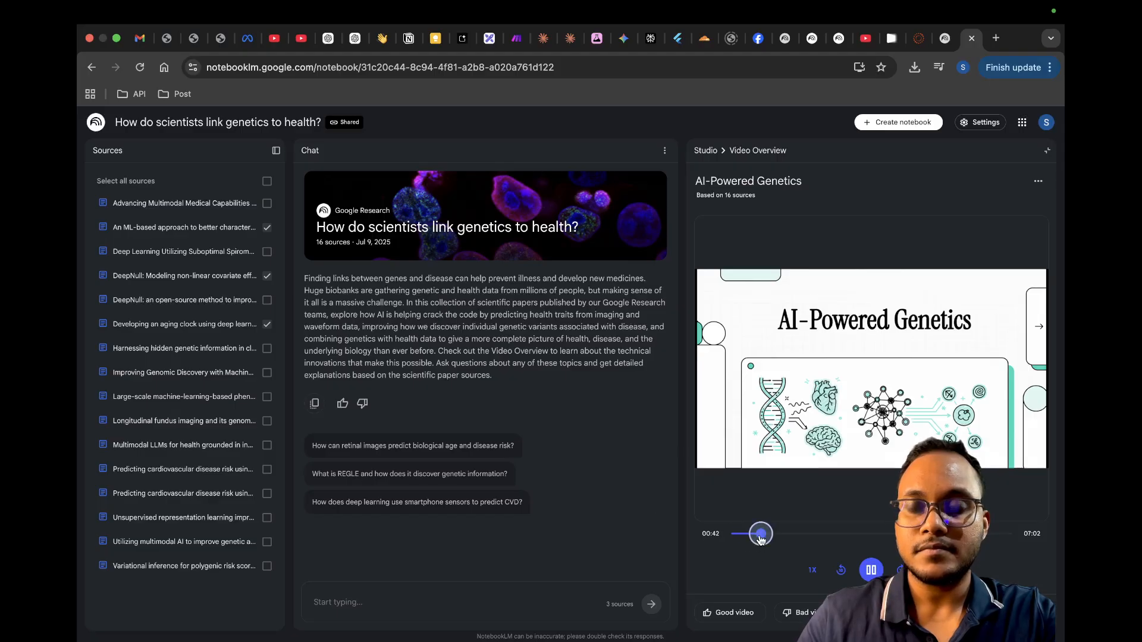
{"action": "left_click", "coordinate": [803, 534]}
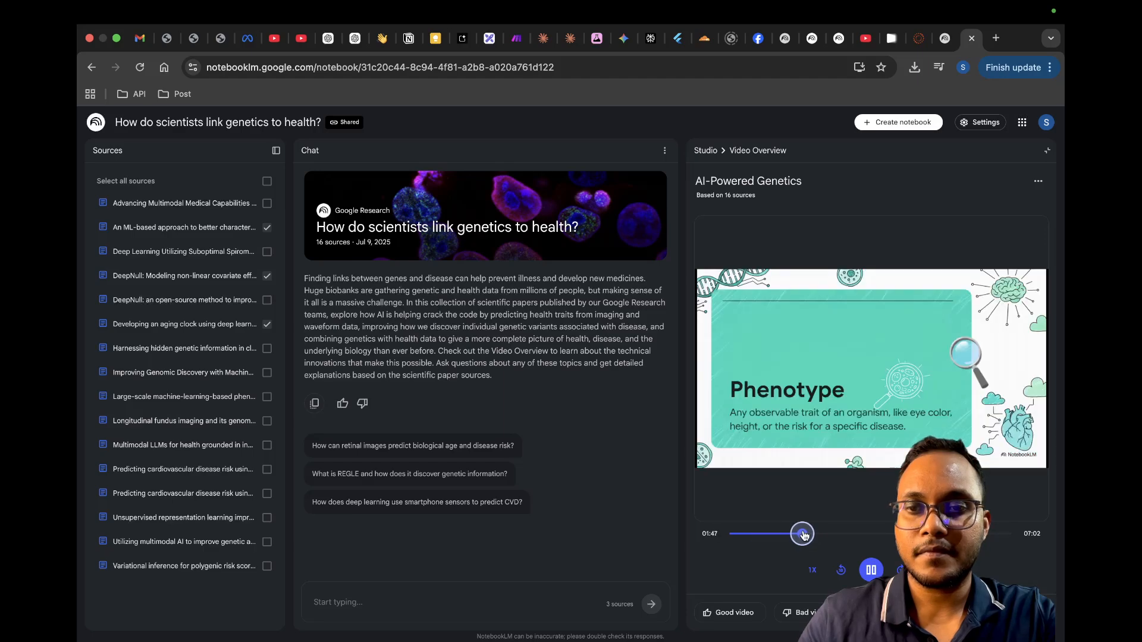
{"action": "left_click", "coordinate": [865, 536]}
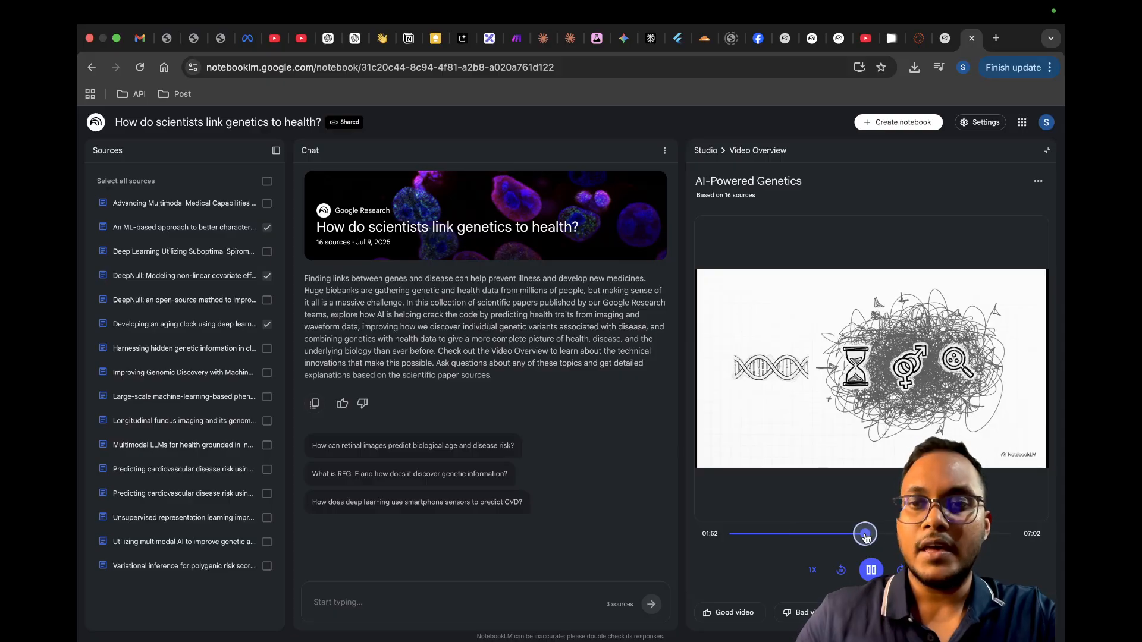
{"action": "left_click", "coordinate": [871, 572]}
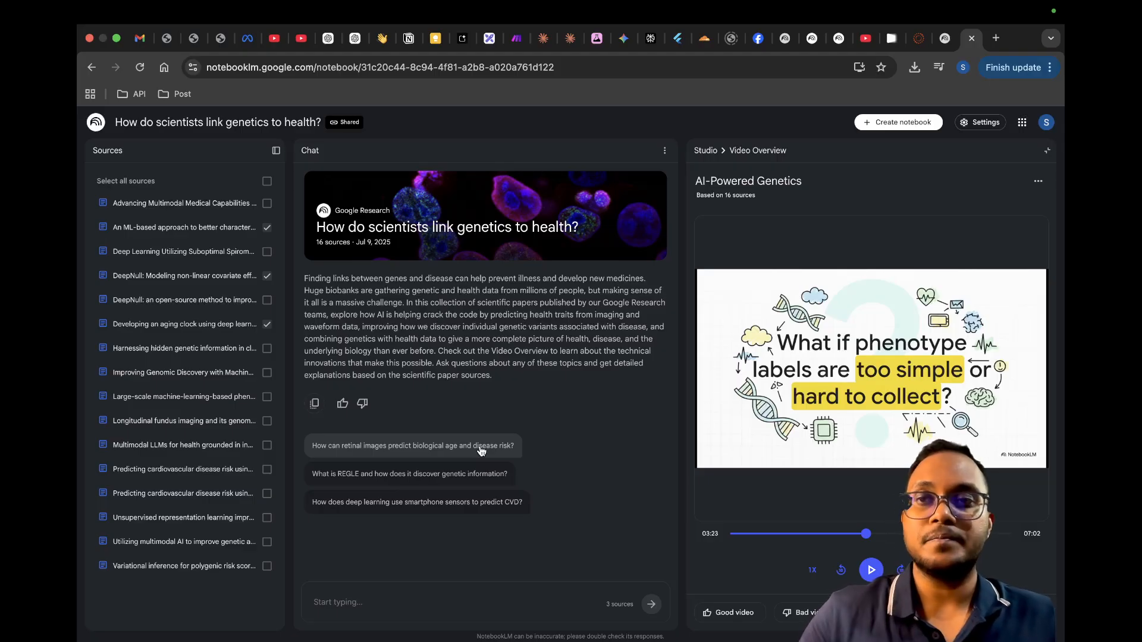
{"action": "left_click", "coordinate": [1045, 151]}
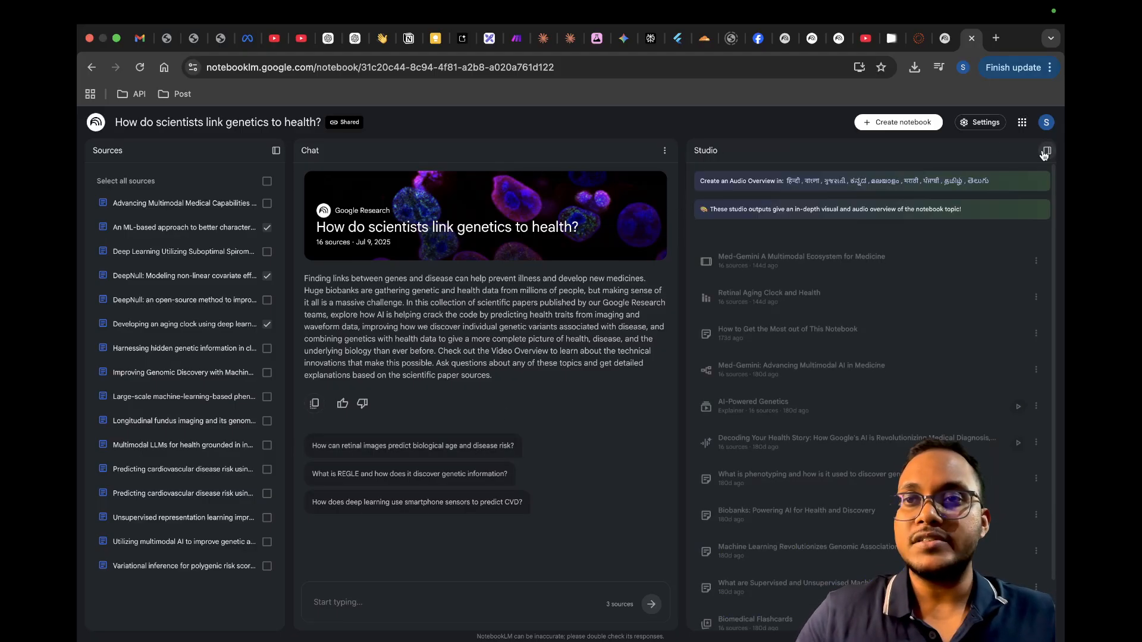
Step: Open the Studio note "What is phenotyping and how is it used to discover genetic asso…" and read through its content
{"action": "scroll", "coordinate": [943, 420], "scroll_direction": "down", "scroll_amount": 2}
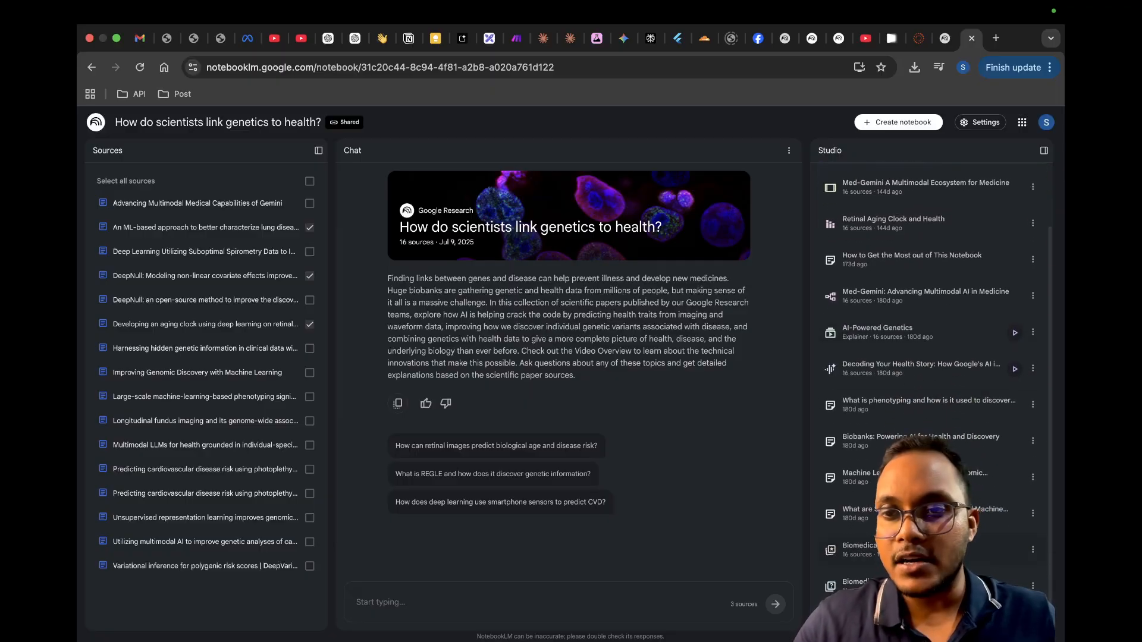
{"action": "left_click", "coordinate": [892, 415]}
{"action": "scroll", "coordinate": [893, 462], "scroll_direction": "down", "scroll_amount": 2}
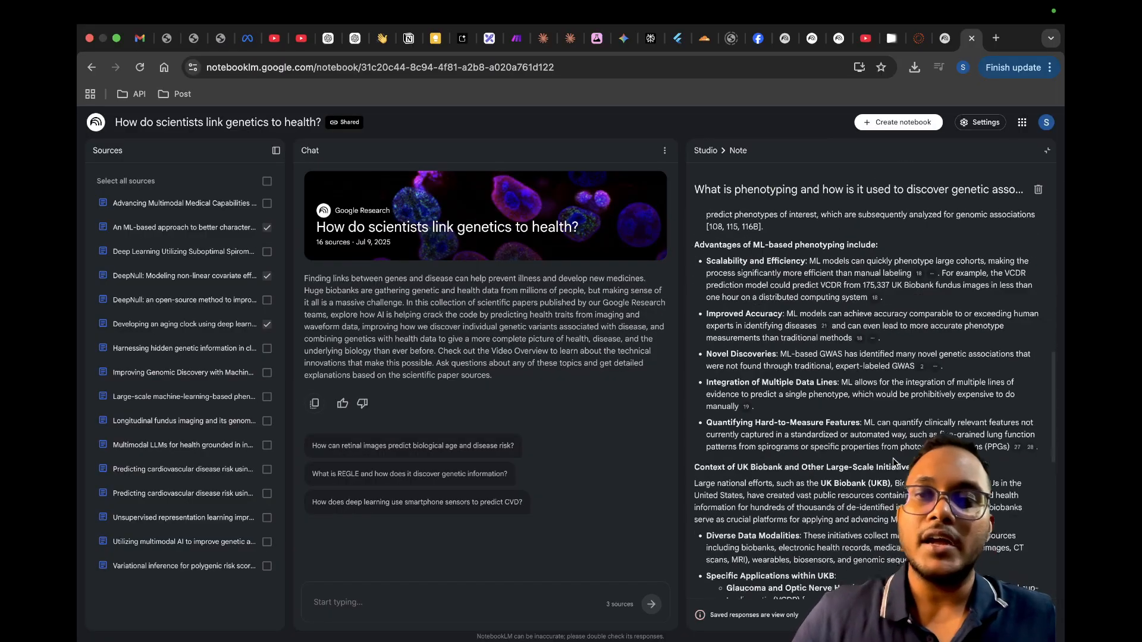
Step: Finish reading the open phenotyping note and return to the list of Studio outputs
{"action": "scroll", "coordinate": [893, 462], "scroll_direction": "down", "scroll_amount": 6}
{"action": "scroll", "coordinate": [892, 458], "scroll_direction": "up", "scroll_amount": 10}
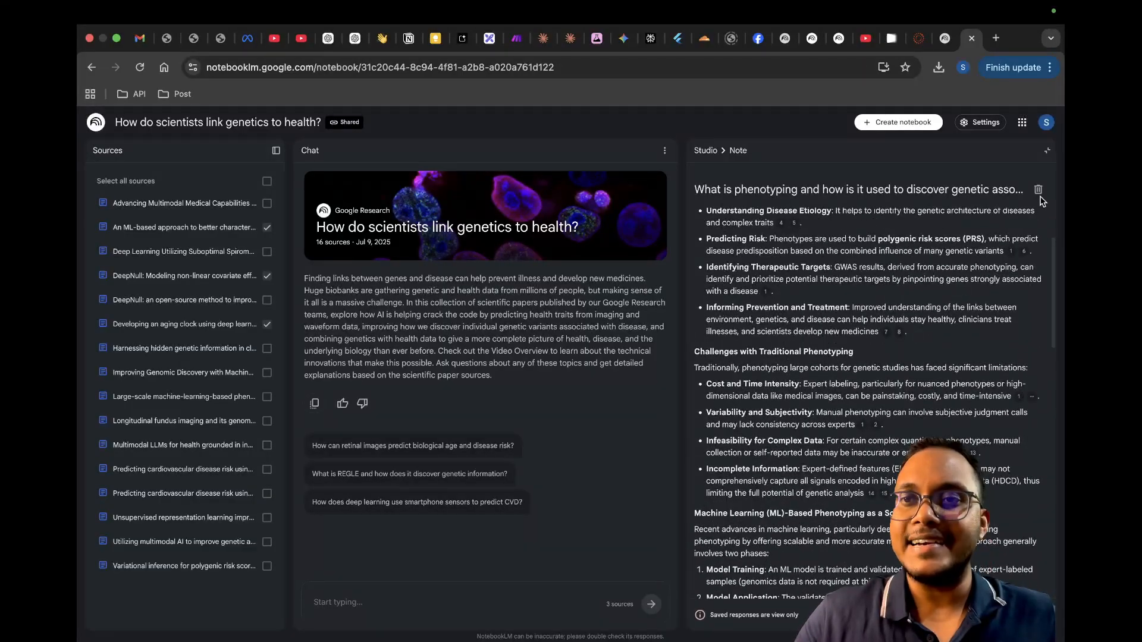
{"action": "left_click", "coordinate": [1046, 152]}
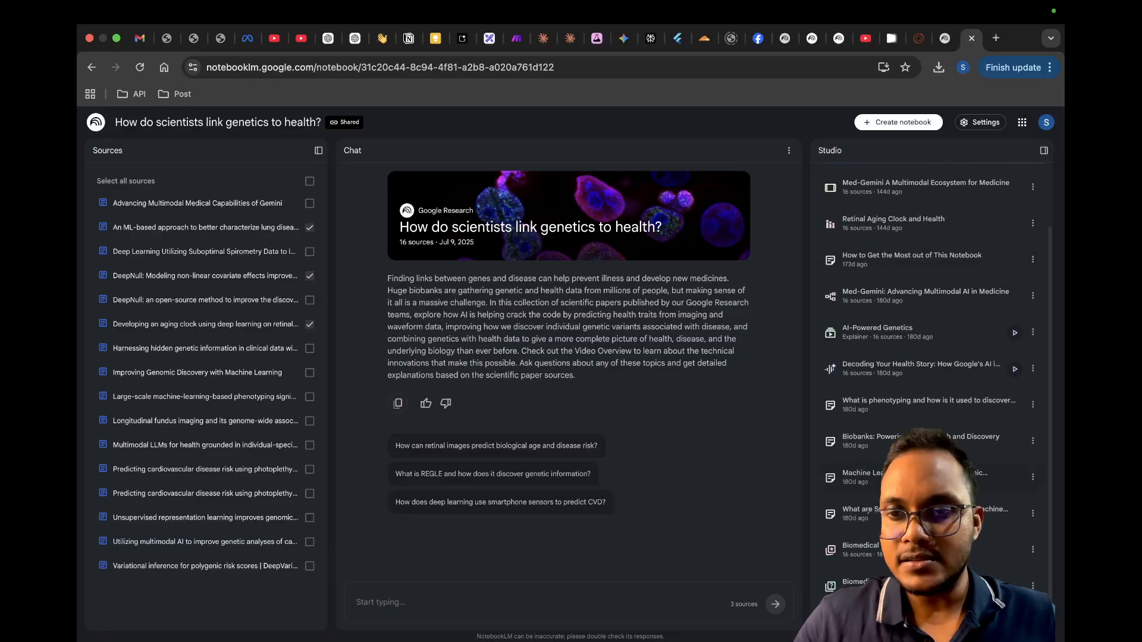
Step: Open the Biomedical Quiz, view its first two questions without answering, and return to the Studio outputs
{"action": "left_click", "coordinate": [910, 586]}
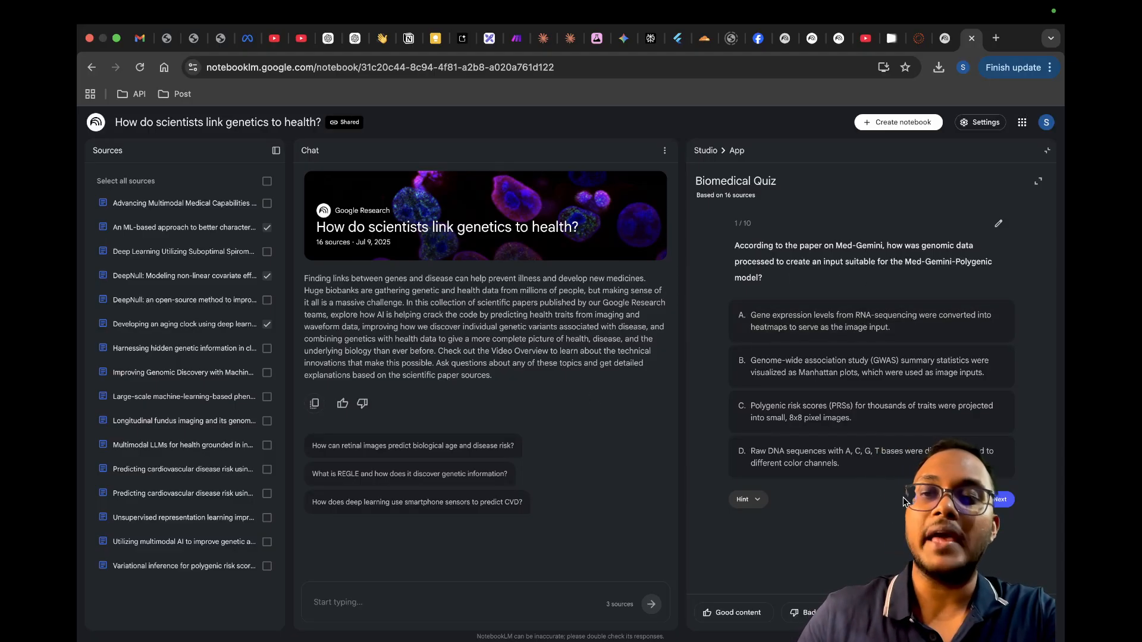
{"action": "left_click", "coordinate": [1001, 500]}
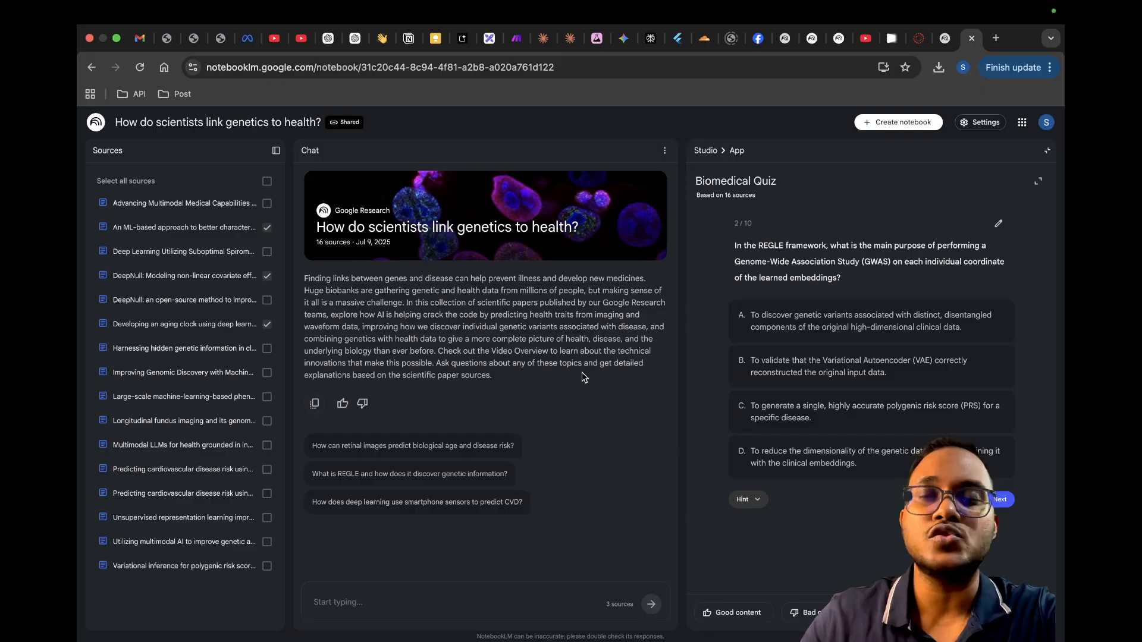
{"action": "left_click", "coordinate": [1046, 152]}
Step: Open the Biomedical Flashcards, go through the cards up to the fourth one, and return to the Studio outputs
{"action": "scroll", "coordinate": [874, 558], "scroll_direction": "down", "scroll_amount": 2}
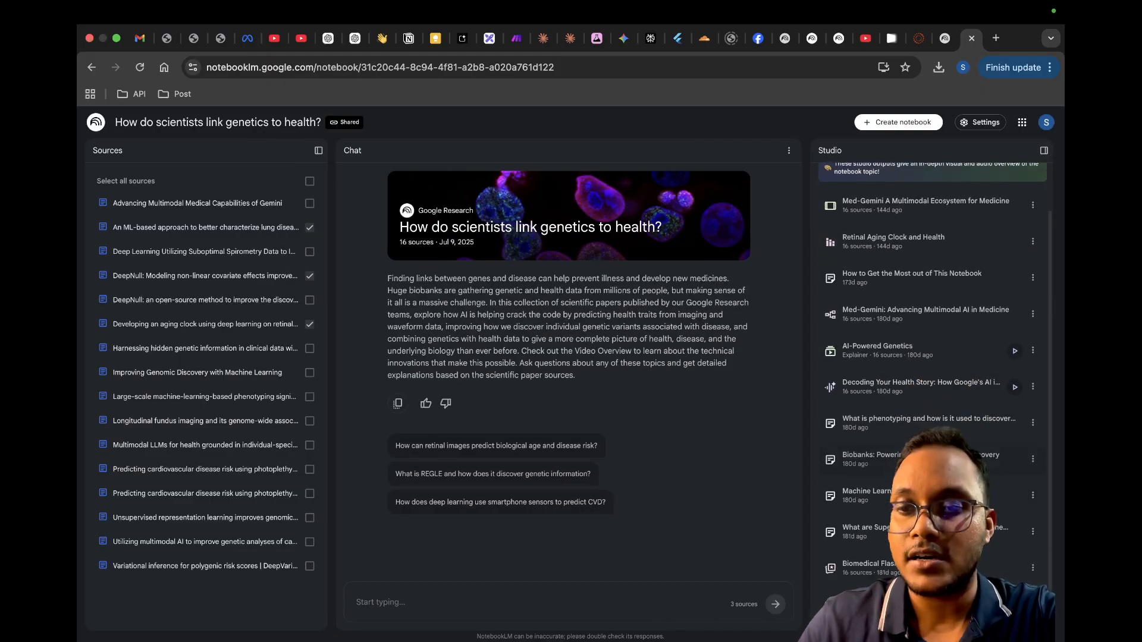
{"action": "left_click", "coordinate": [874, 554]}
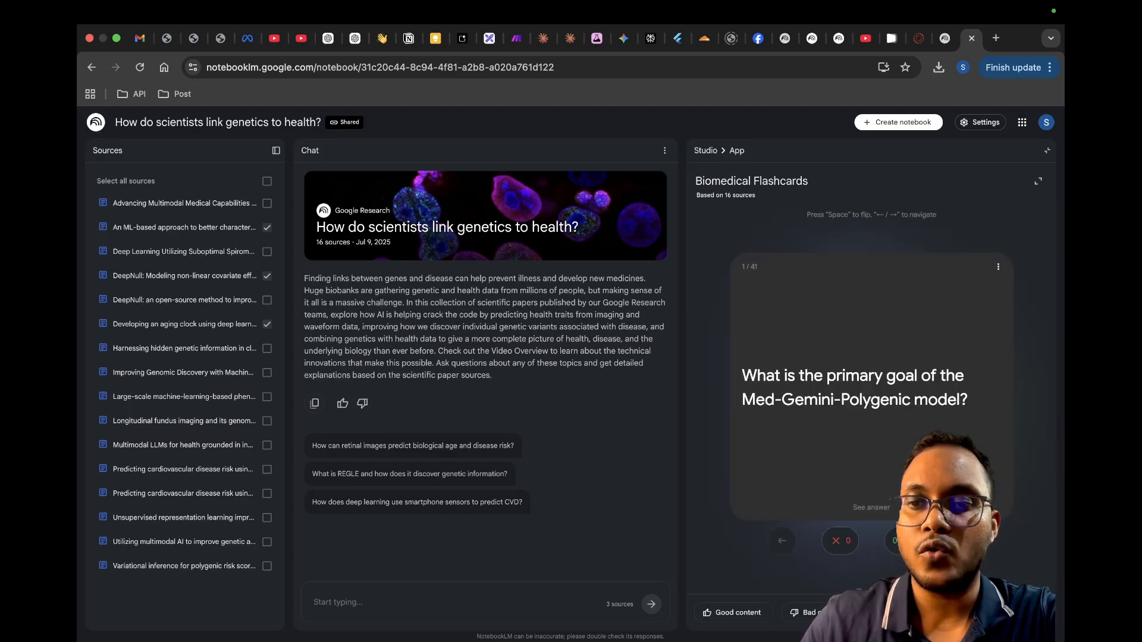
{"action": "key", "text": "Right"}
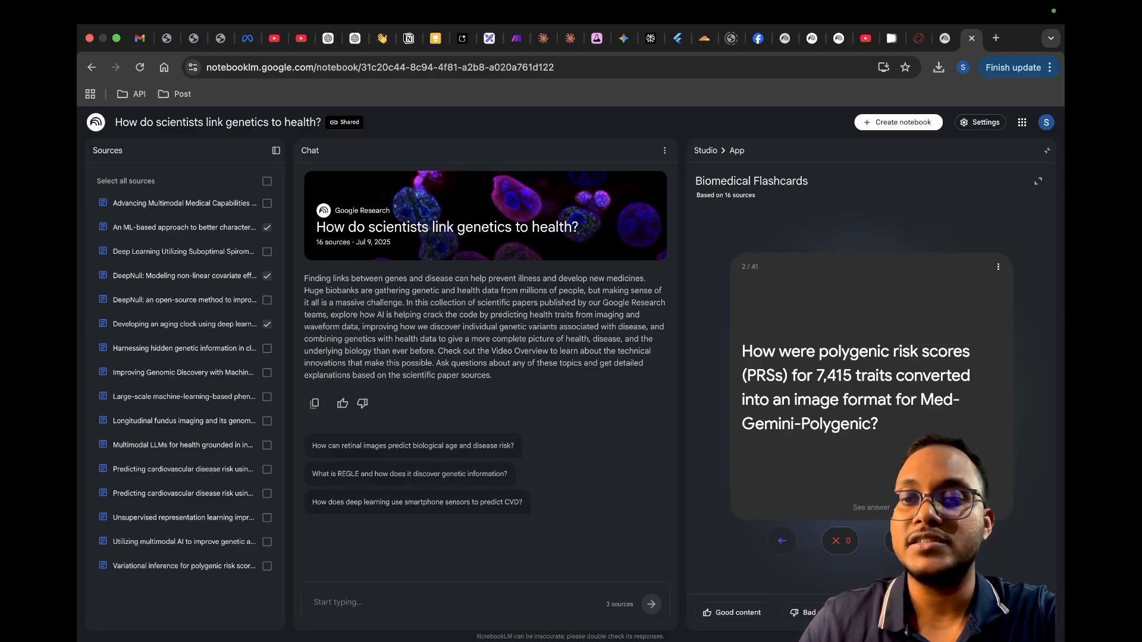
{"action": "left_click", "coordinate": [961, 541]}
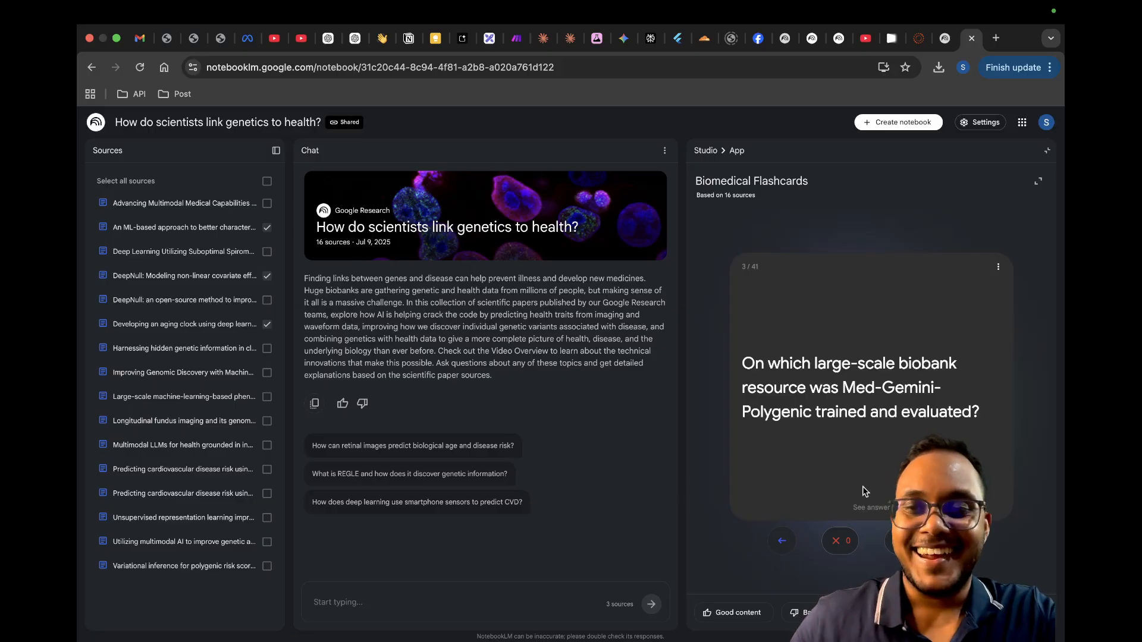
{"action": "left_click", "coordinate": [960, 541]}
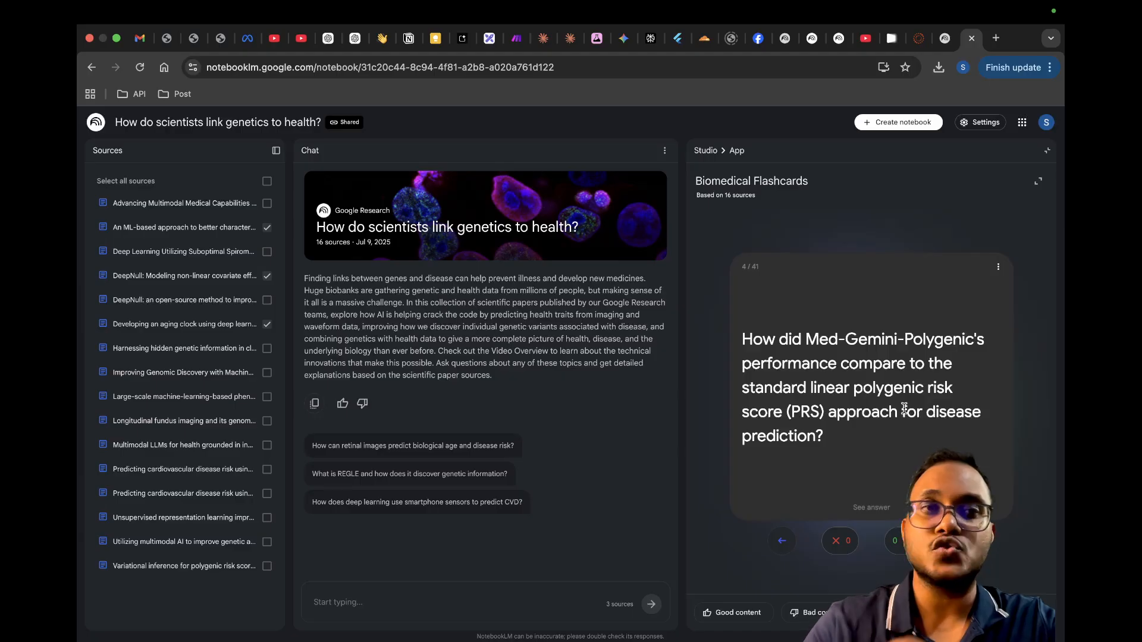
{"action": "left_click", "coordinate": [1047, 154]}
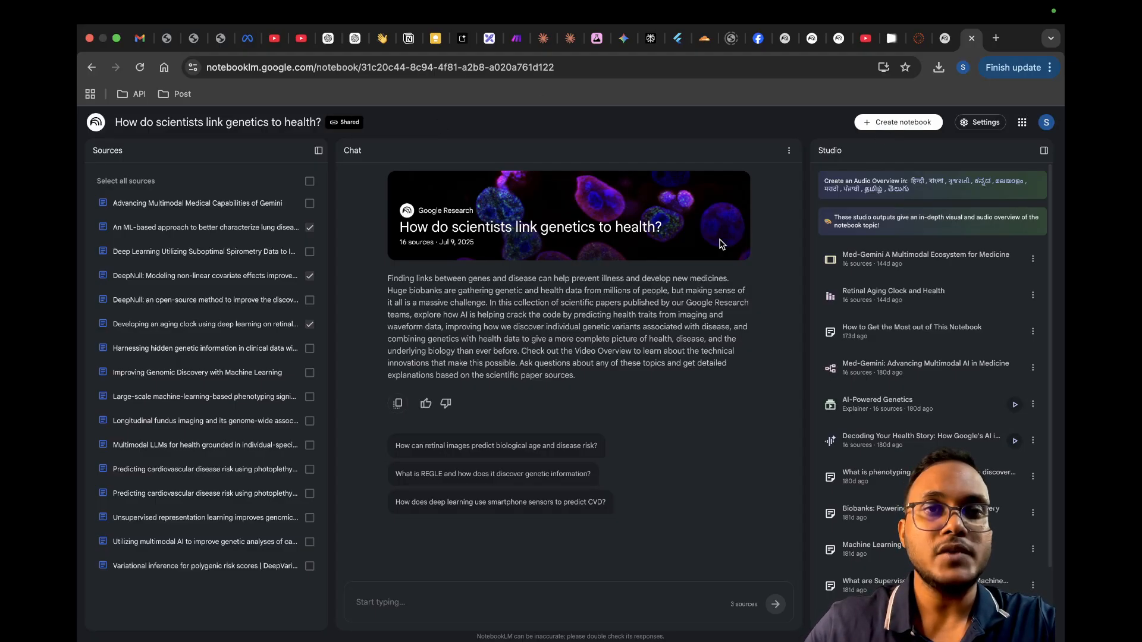
Step: Go back to the NotebookLM home page, show all notebooks, and create a new notebook
{"action": "left_click", "coordinate": [93, 125]}
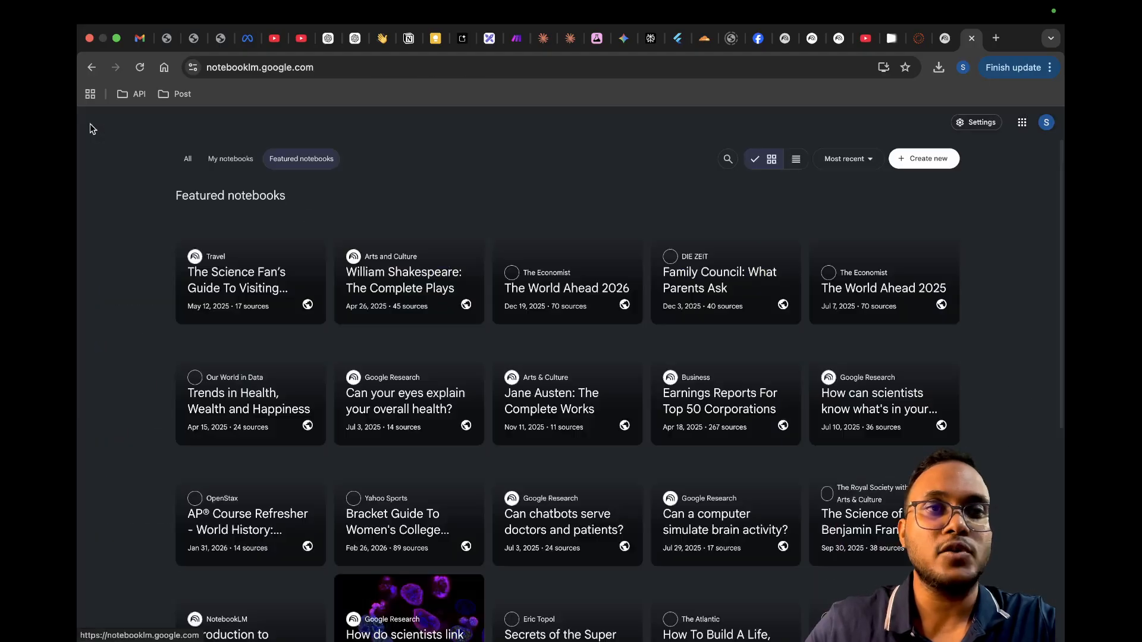
{"action": "left_click", "coordinate": [187, 159]}
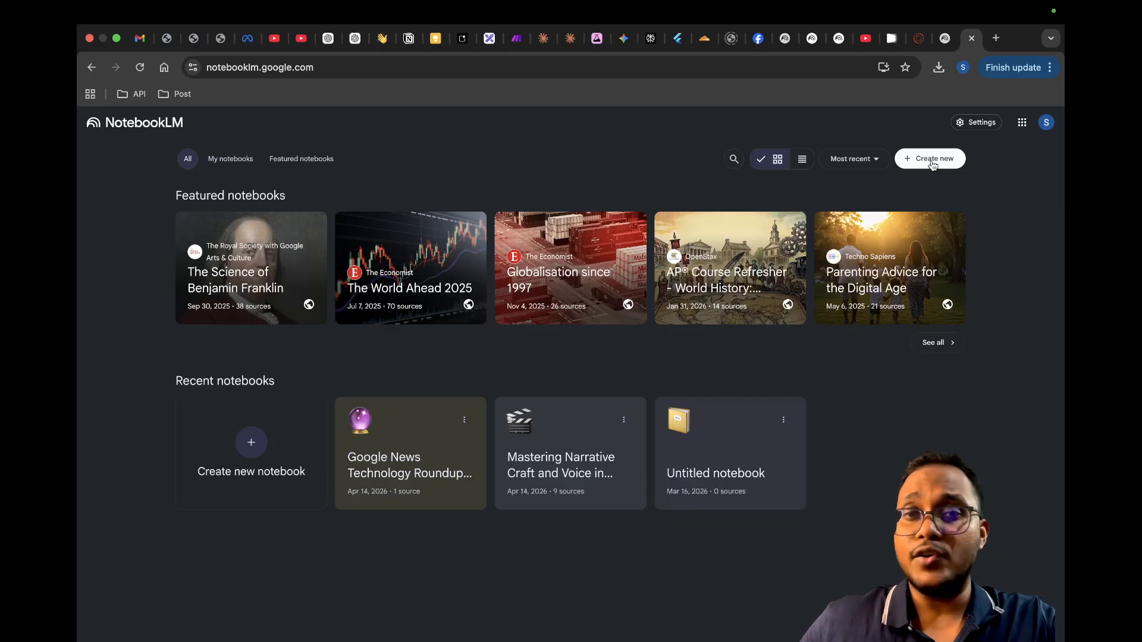
{"action": "left_click", "coordinate": [252, 443]}
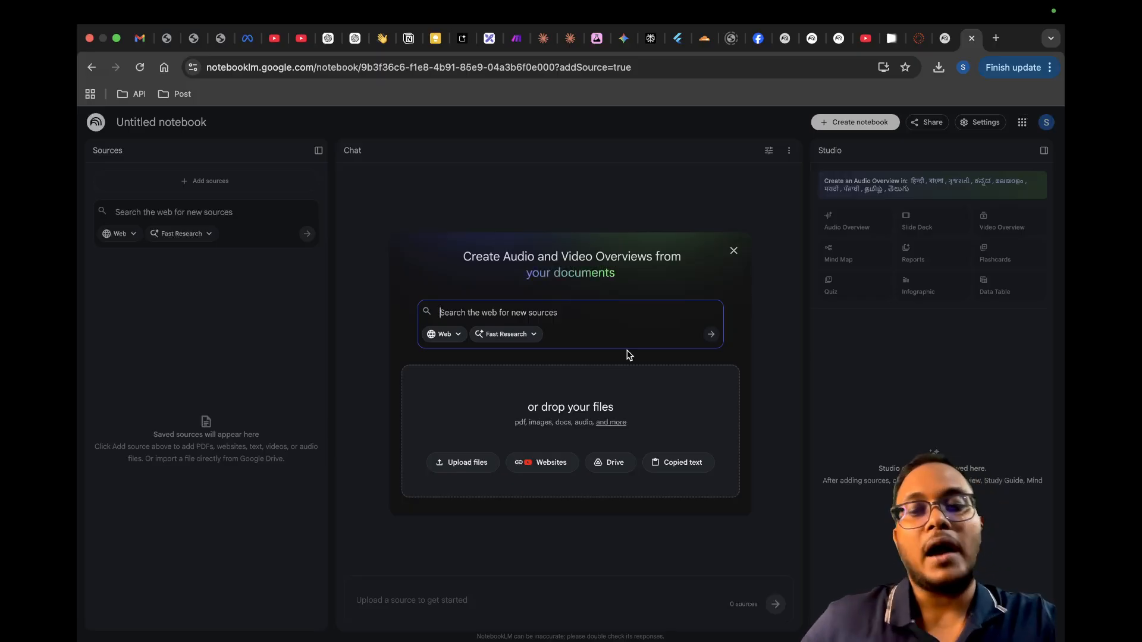
Step: Enter "i want the different new models card came in 2026" as the web search query for new sources
{"action": "type", "text": "i want t"}
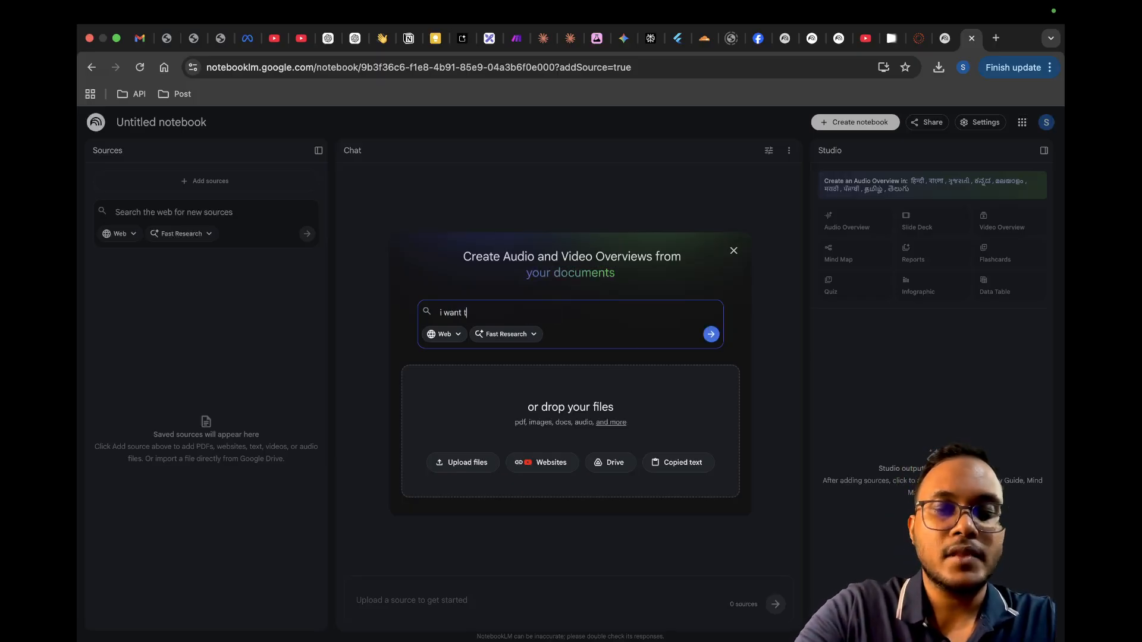
{"action": "type", "text": "he differen"}
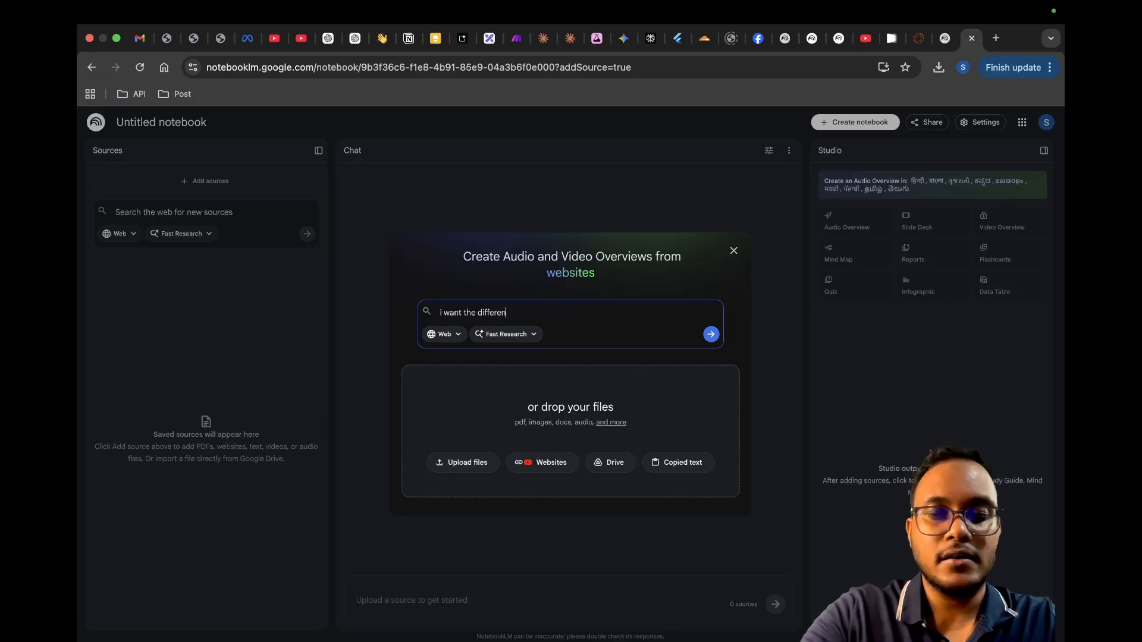
{"action": "type", "text": "t new mode"}
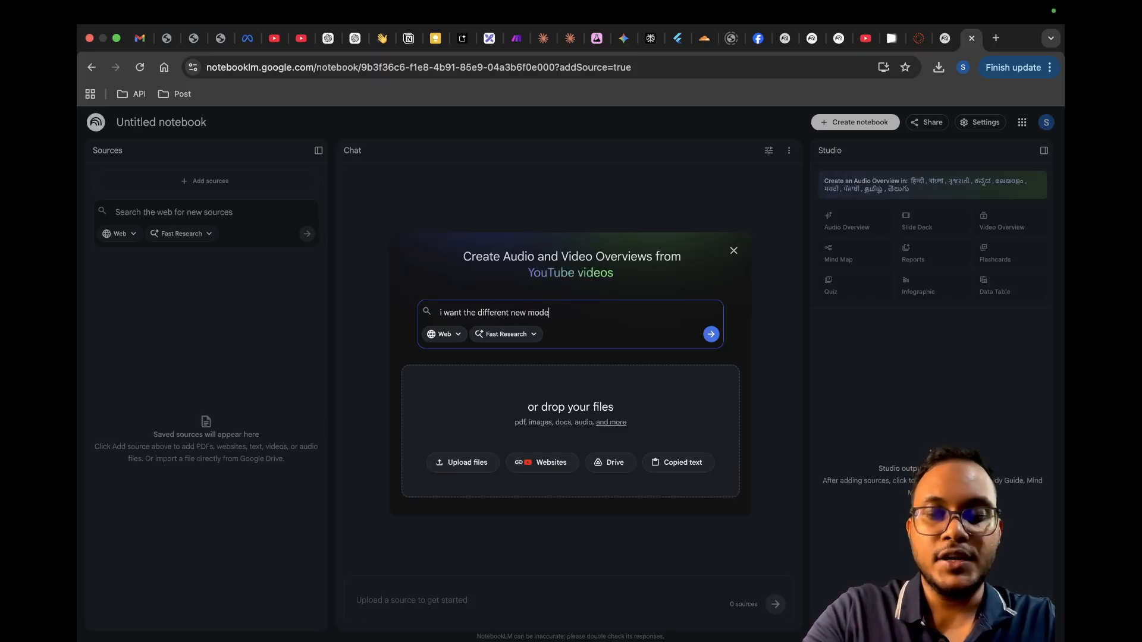
{"action": "type", "text": "ls card"}
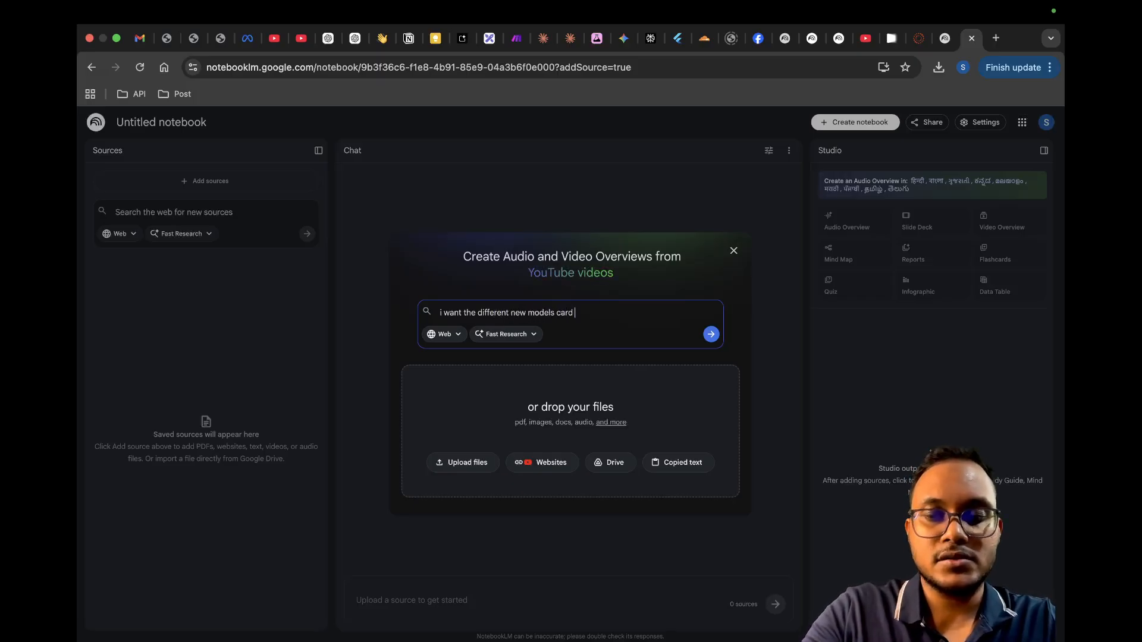
{"action": "type", "text": " came"}
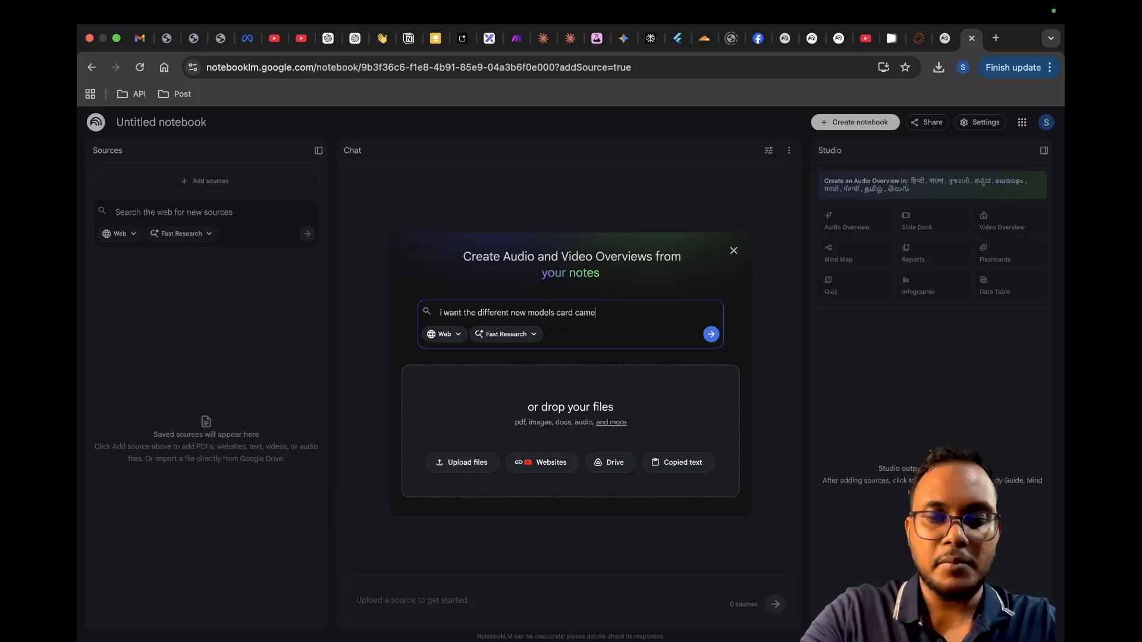
{"action": "type", "text": " in 2026"}
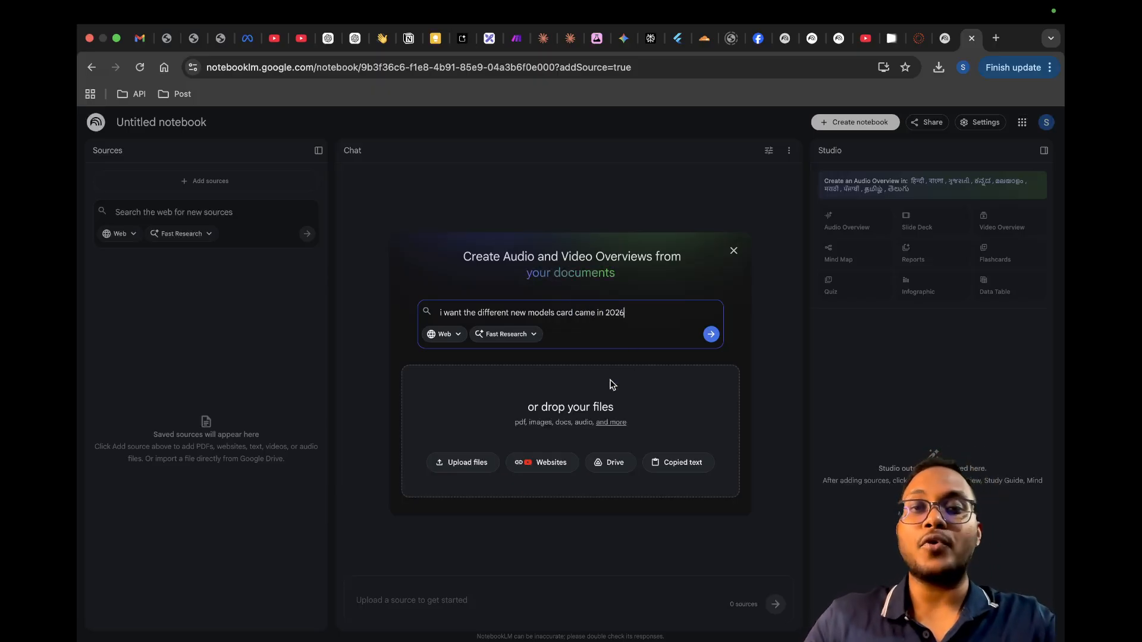
Step: View the search origin choices (Web, Drive) and the research modes (Fast Research, Deep Research), keeping the current settings
{"action": "left_click", "coordinate": [457, 335]}
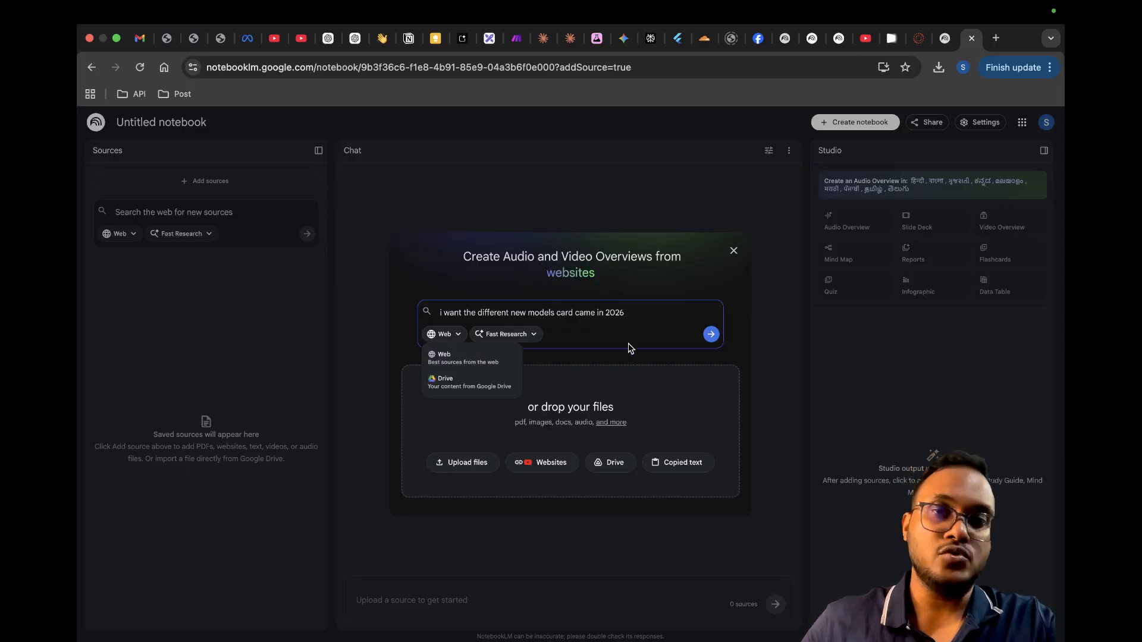
{"action": "left_click", "coordinate": [532, 337]}
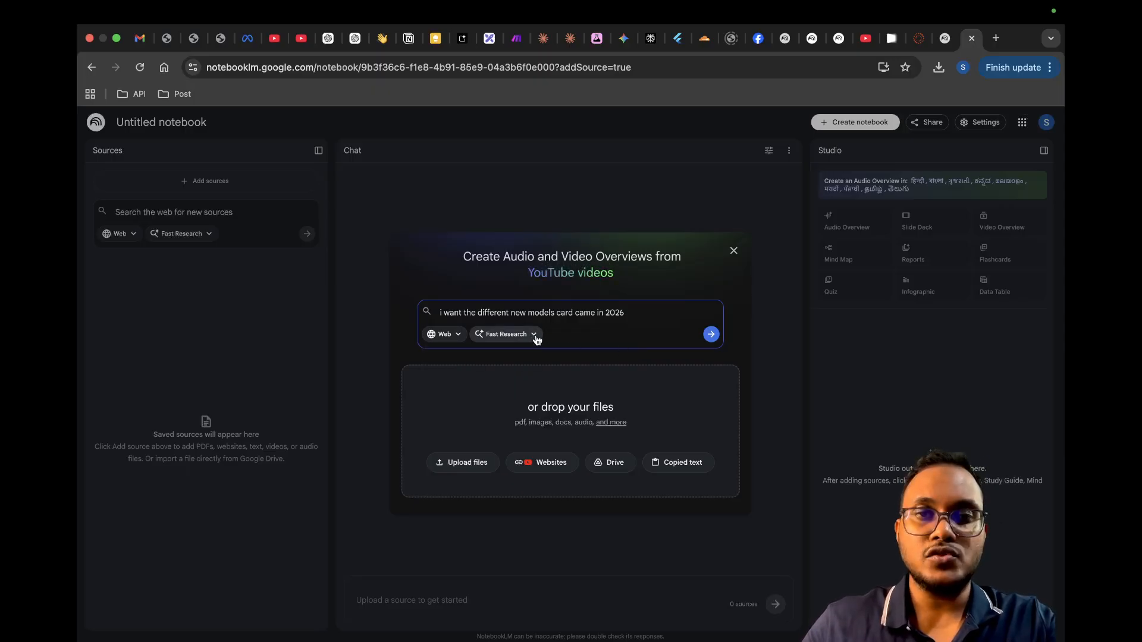
{"action": "left_click", "coordinate": [533, 336]}
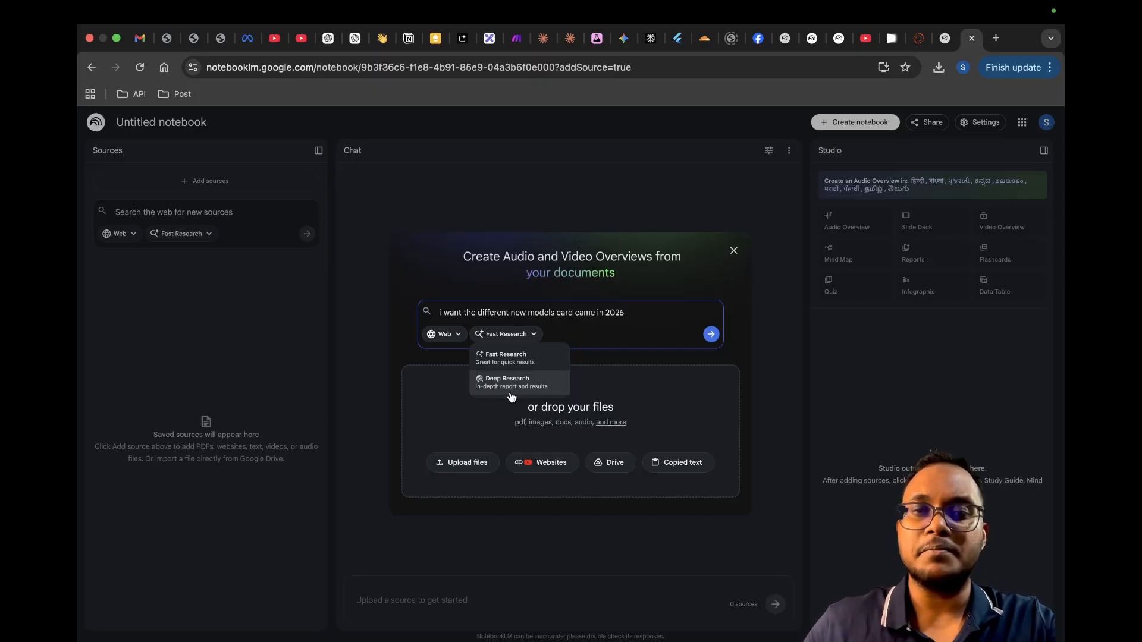
{"action": "left_click", "coordinate": [588, 351]}
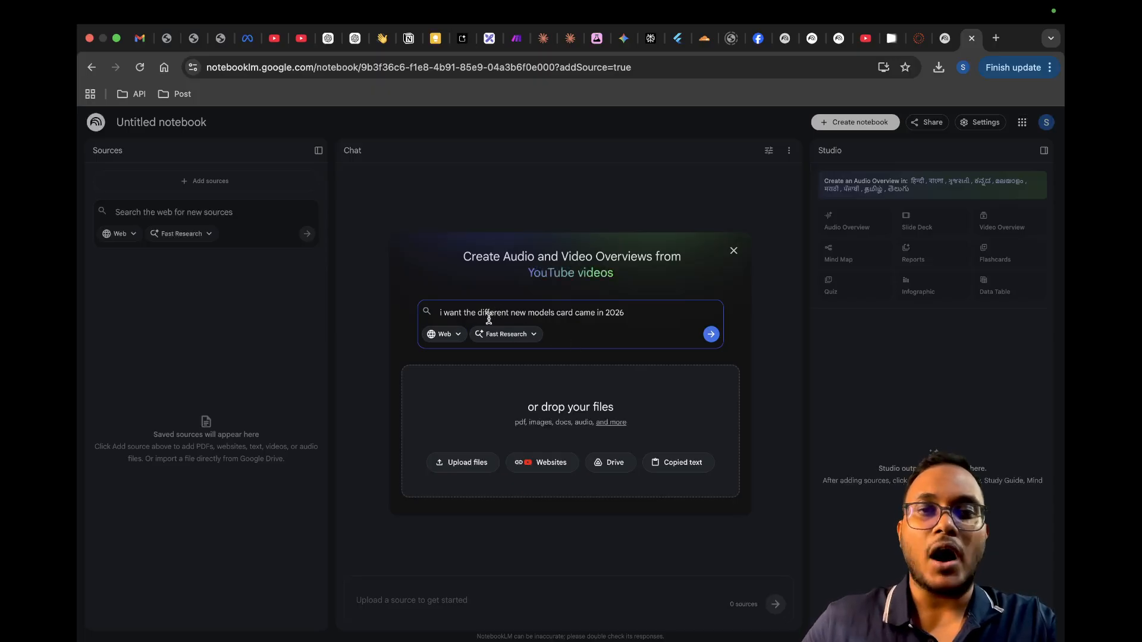
Step: Correct "card" to "cars" in the query, run the Fast Research web search, and open the full list of discovered sources
{"action": "left_click", "coordinate": [573, 312]}
{"action": "key", "text": "BackSpace"}
{"action": "type", "text": "s"}
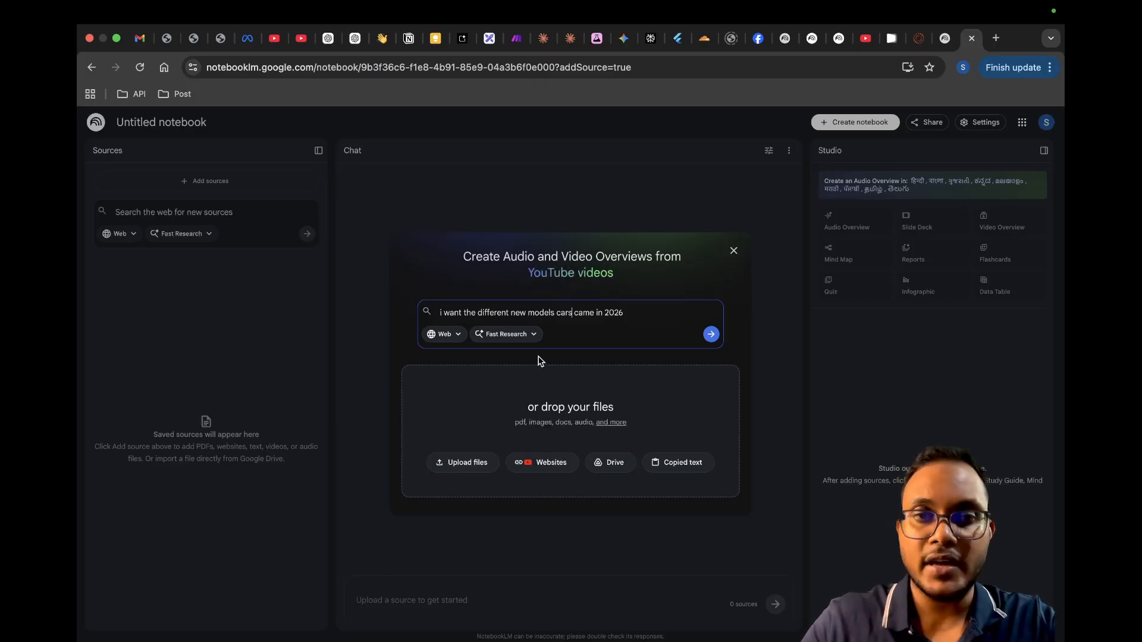
{"action": "left_click", "coordinate": [710, 335]}
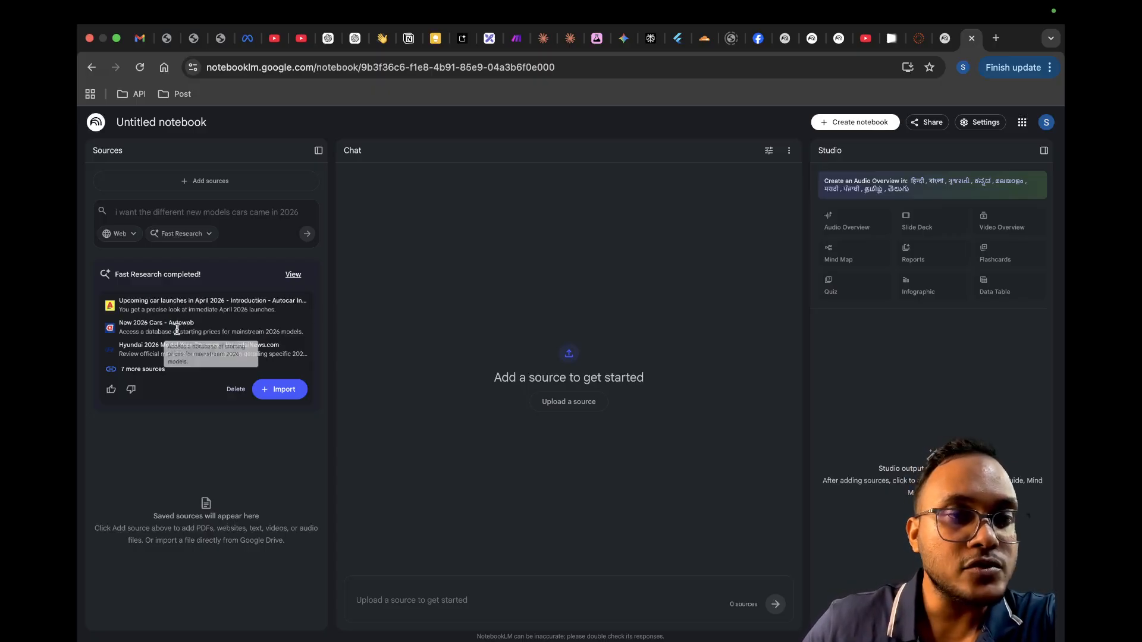
{"action": "left_click", "coordinate": [146, 370]}
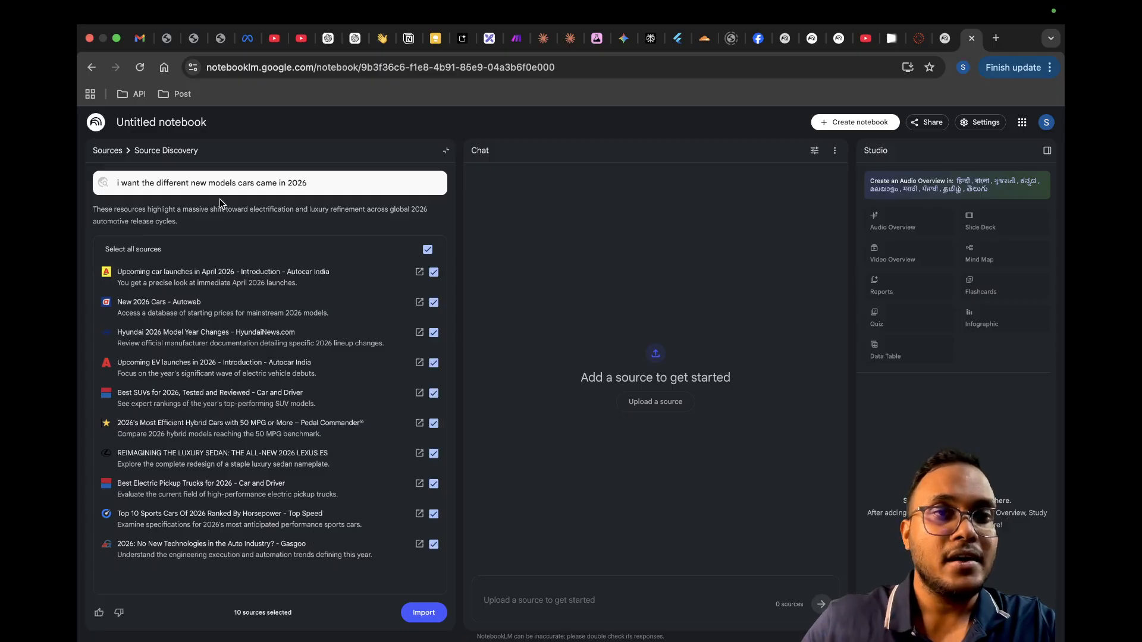
Step: Search Google for "cars ew models 2026" in a new browser tab and open CarWale's "New Cars in India 2026" result
{"action": "left_click", "coordinate": [1000, 43]}
{"action": "type", "text": "cars "}
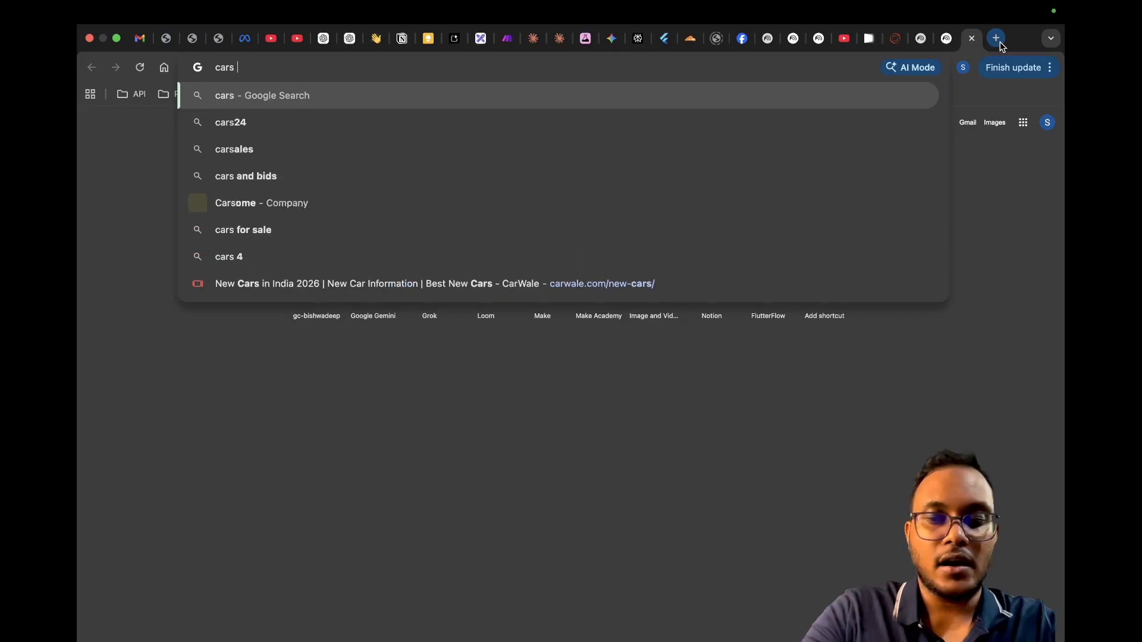
{"action": "type", "text": "ew models "}
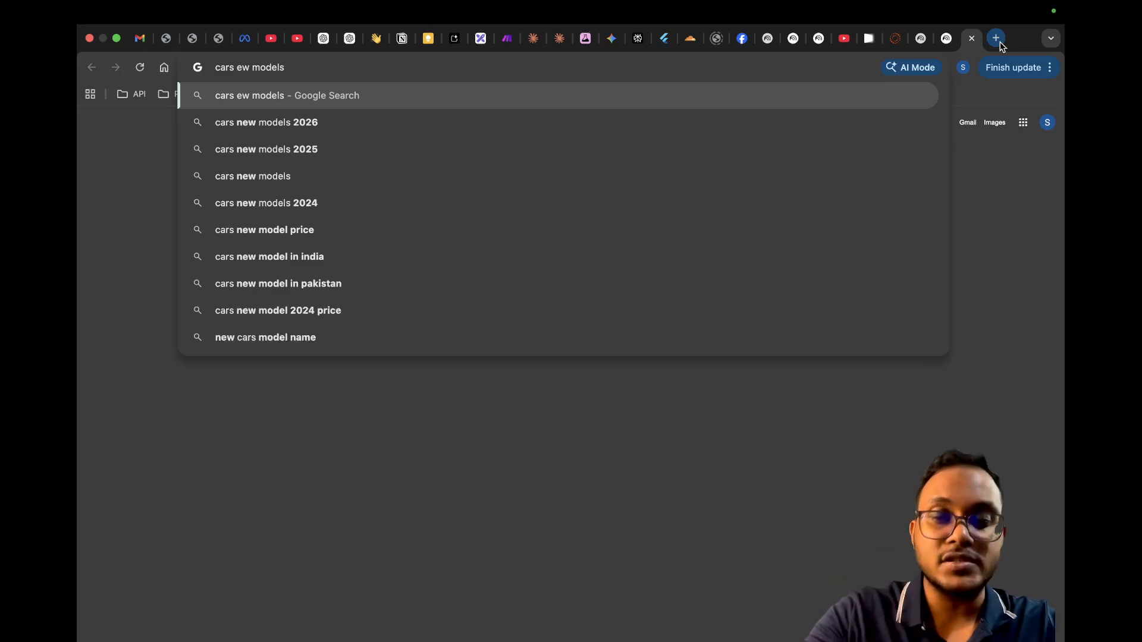
{"action": "type", "text": "2026"}
{"action": "key", "text": "Return"}
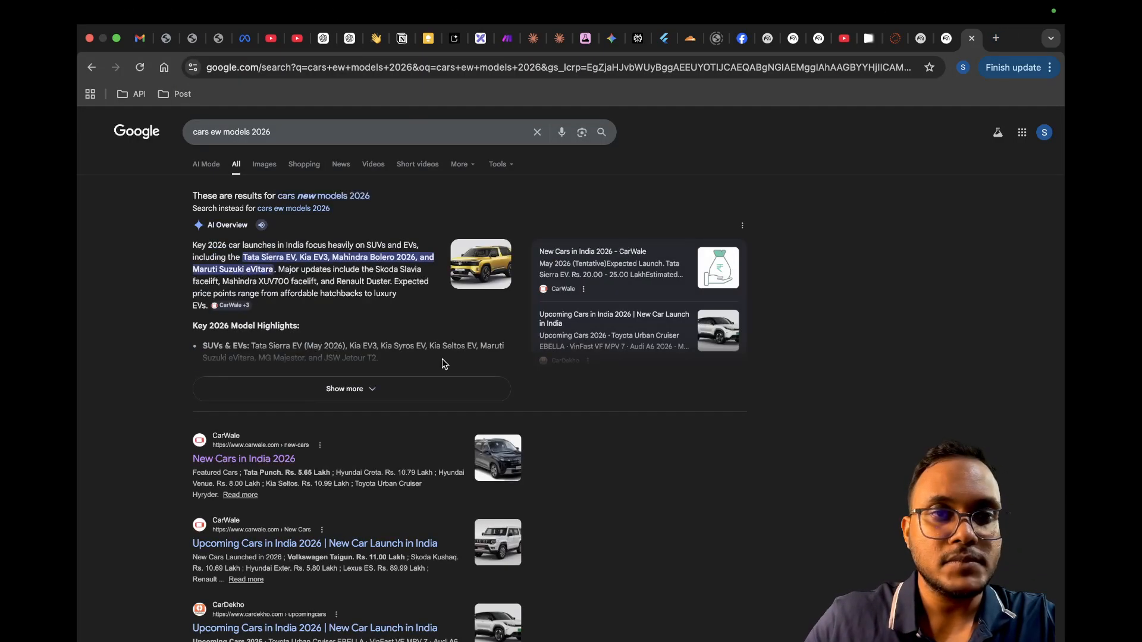
{"action": "scroll", "coordinate": [337, 388], "scroll_direction": "down", "scroll_amount": 3}
{"action": "left_click", "coordinate": [274, 382]}
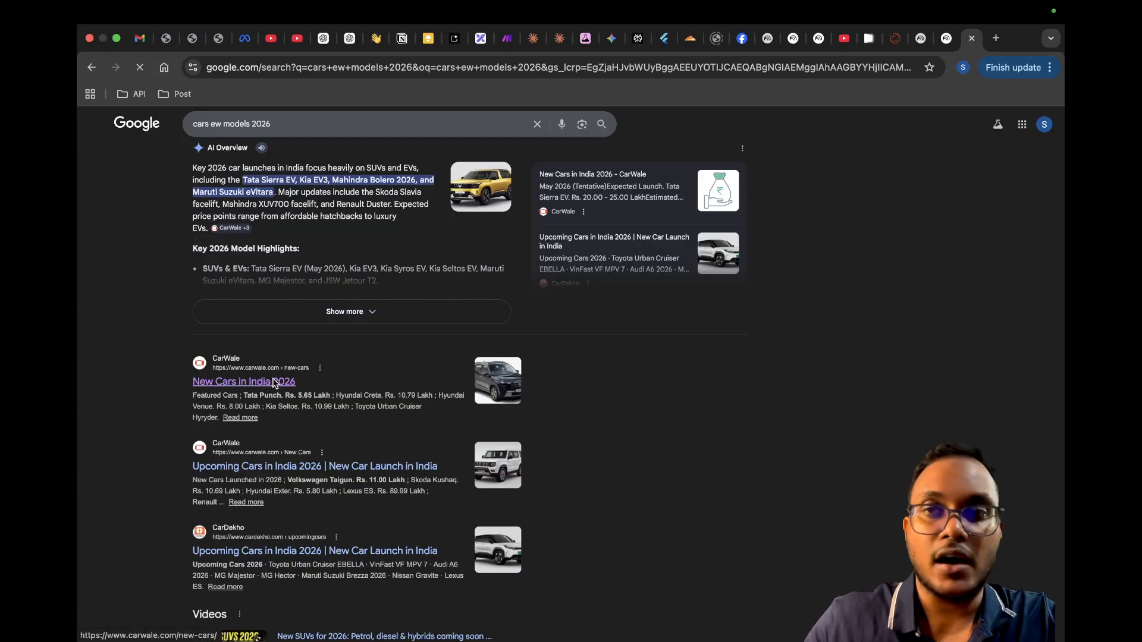
Step: Search Google for "ev cars" in a new browser tab
{"action": "key", "text": "ctrl+t"}
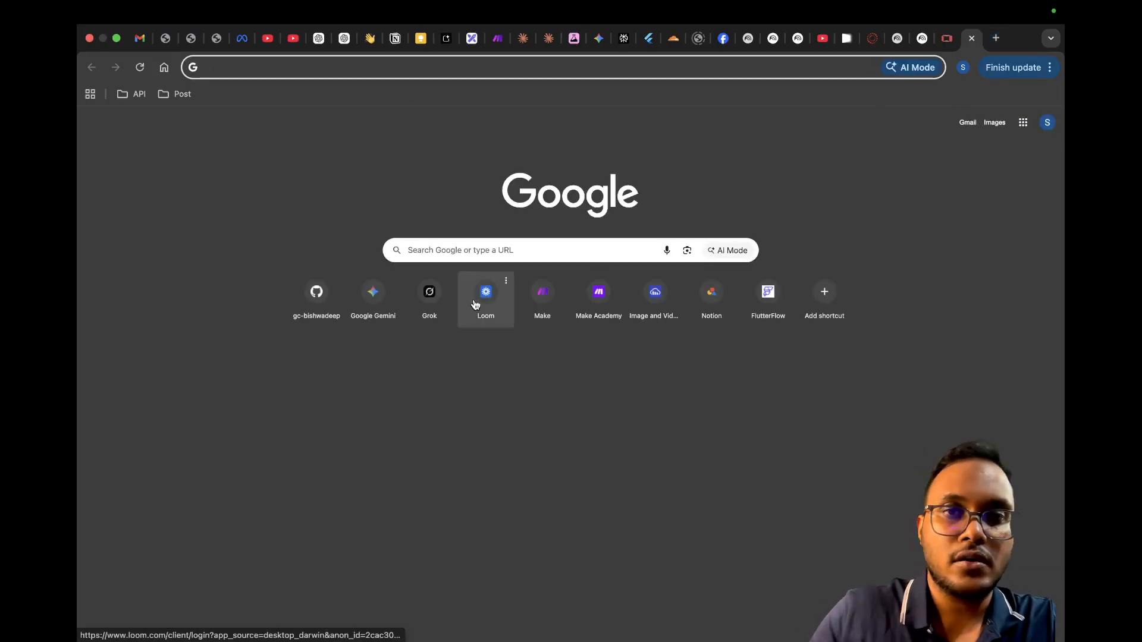
{"action": "left_click", "coordinate": [455, 250]}
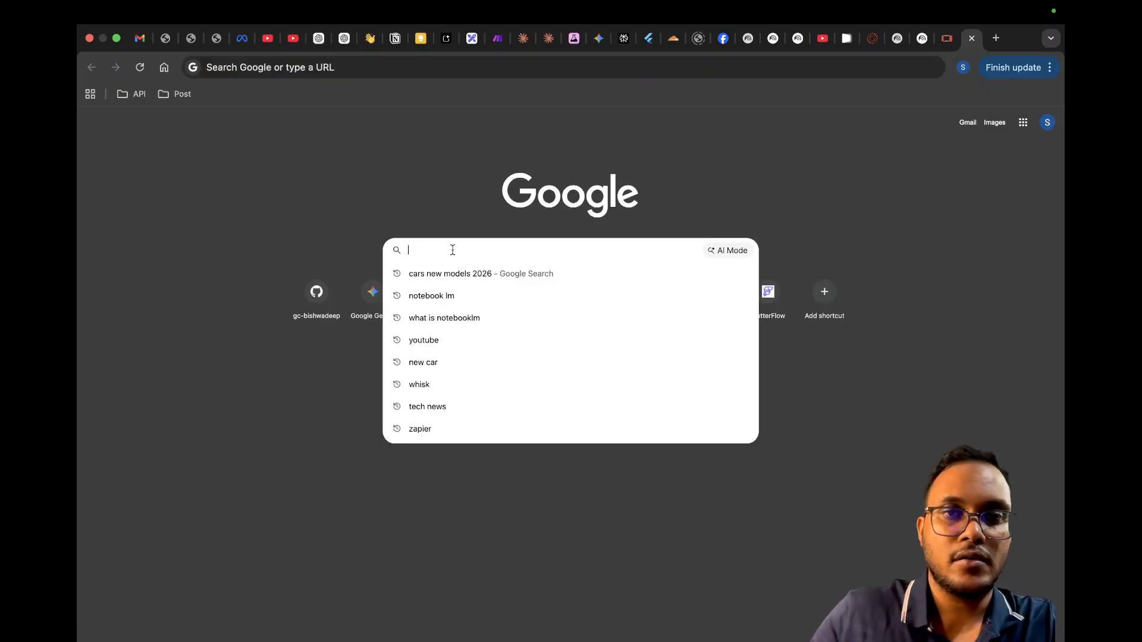
{"action": "type", "text": "a"}
{"action": "key", "text": "BackSpace"}
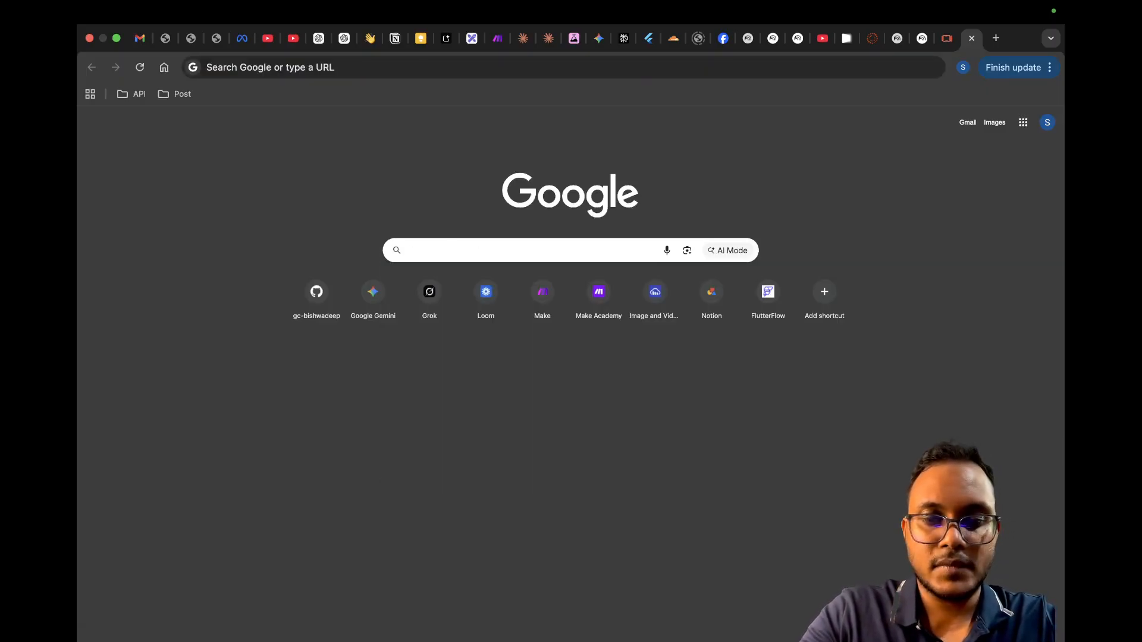
{"action": "type", "text": "ev cars"}
{"action": "key", "text": "Return"}
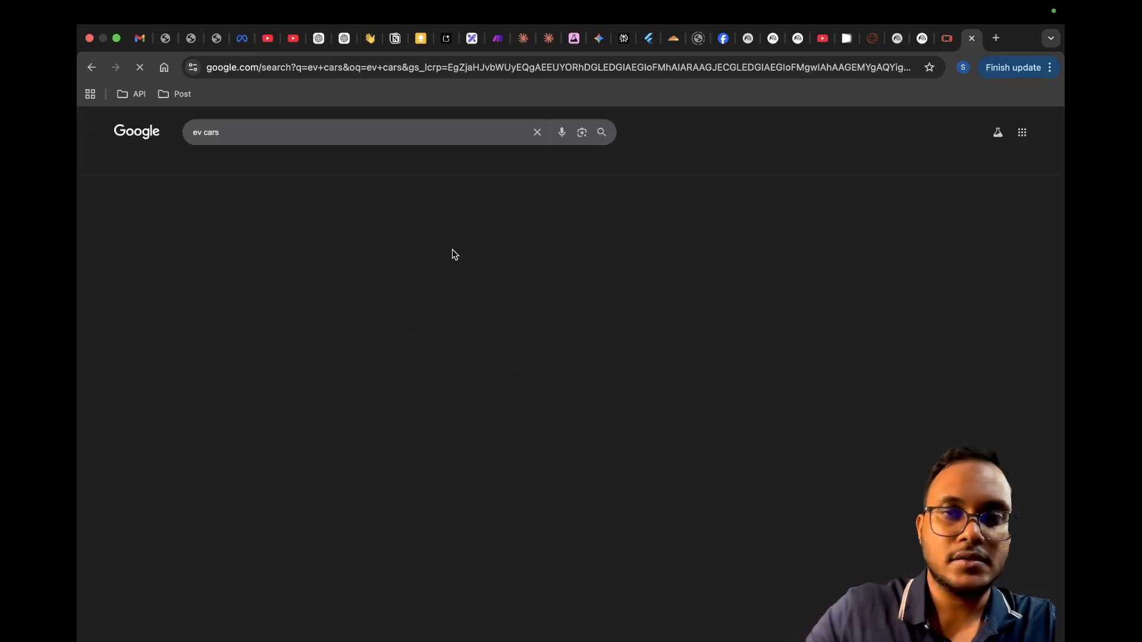
Step: Open Reddit's r/electricvehicles community from the search results, dismiss the Google sign-in prompt, and skim the posts
{"action": "scroll", "coordinate": [249, 277], "scroll_direction": "down", "scroll_amount": 5}
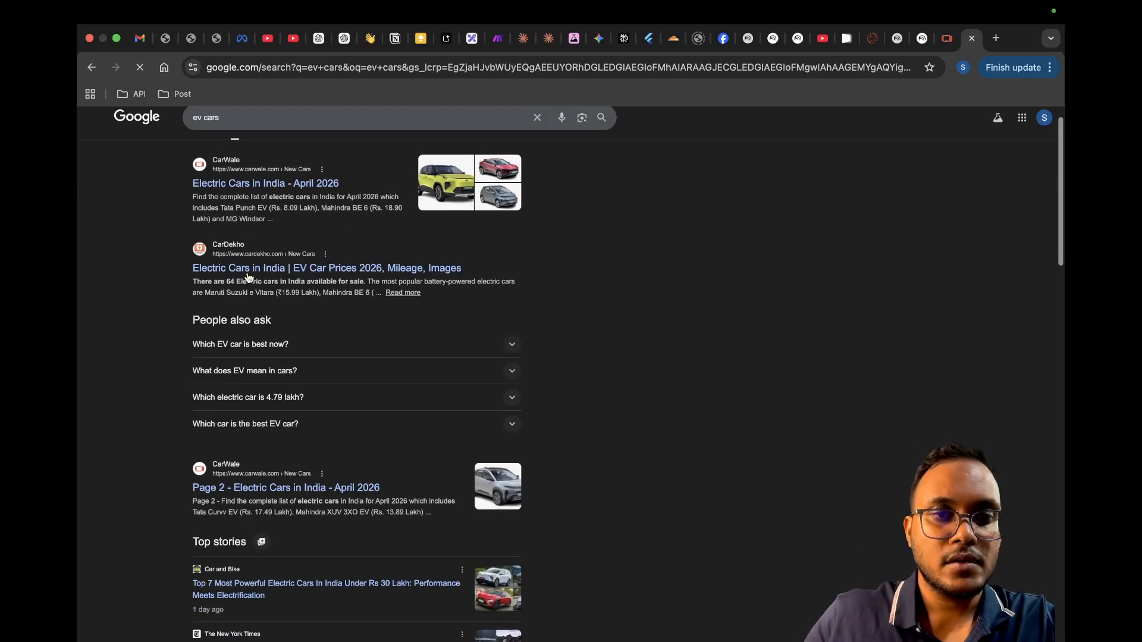
{"action": "scroll", "coordinate": [249, 277], "scroll_direction": "down", "scroll_amount": 3}
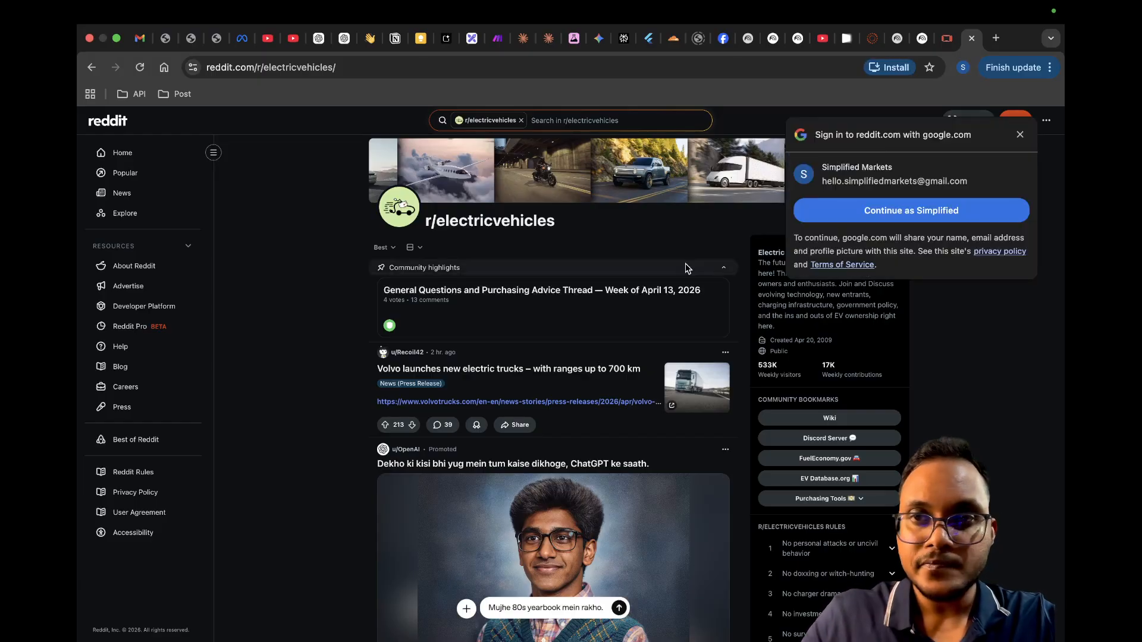
{"action": "left_click", "coordinate": [1020, 135]}
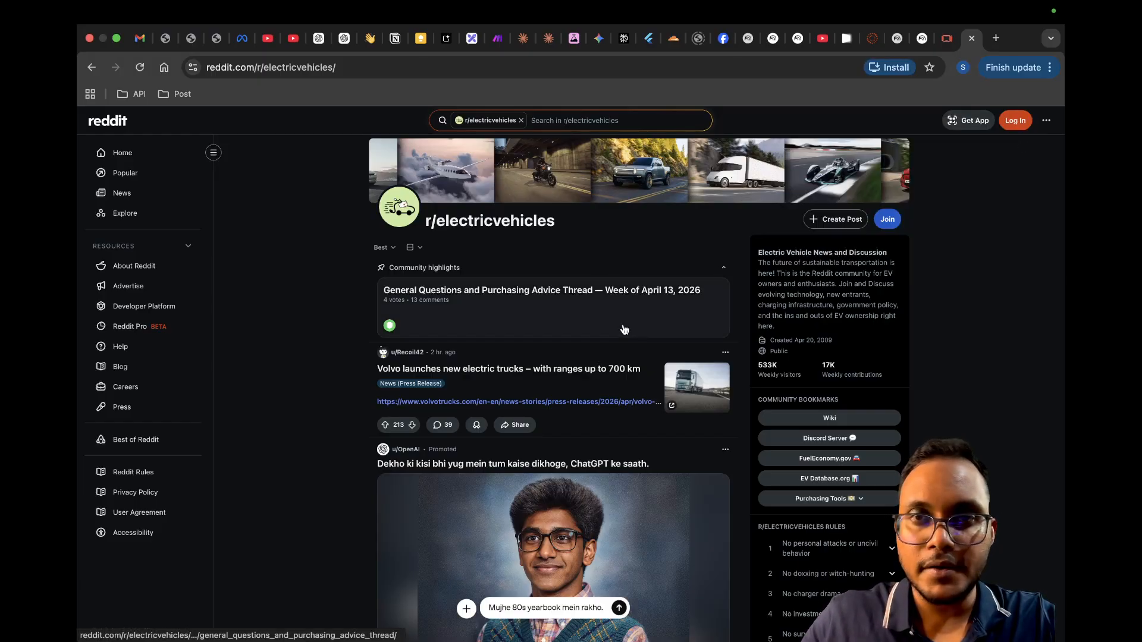
{"action": "scroll", "coordinate": [624, 329], "scroll_direction": "down", "scroll_amount": 10}
{"action": "scroll", "coordinate": [624, 329], "scroll_direction": "down", "scroll_amount": 5}
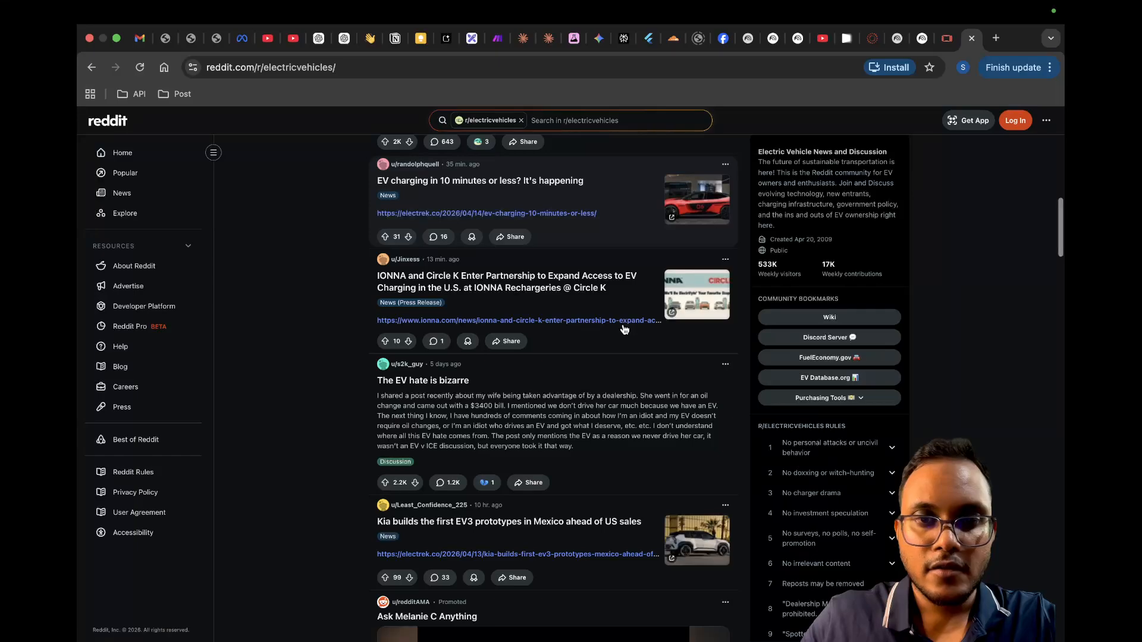
{"action": "scroll", "coordinate": [624, 330], "scroll_direction": "up", "scroll_amount": 15}
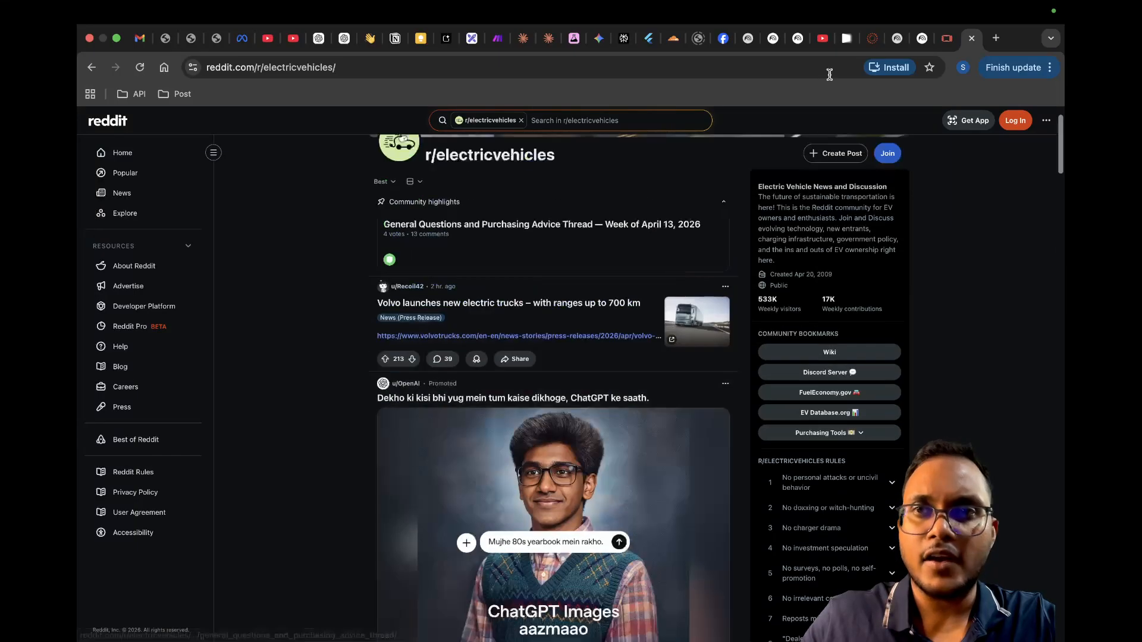
Step: Search Google for "charding ev cars" in another new browser tab
{"action": "left_click", "coordinate": [996, 38]}
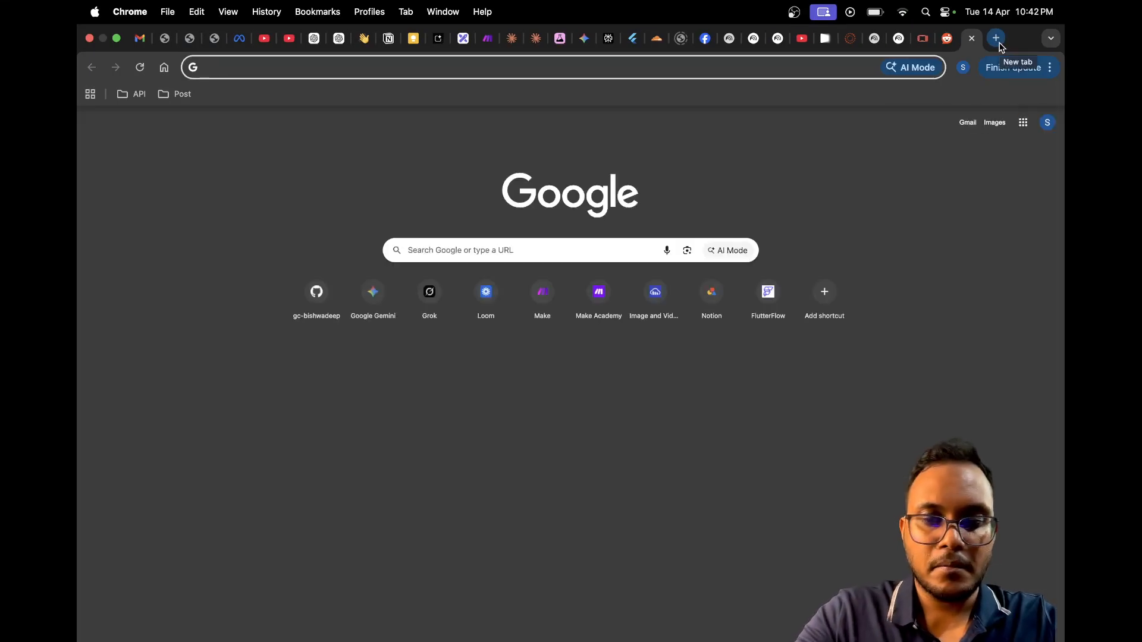
{"action": "type", "text": "charding "}
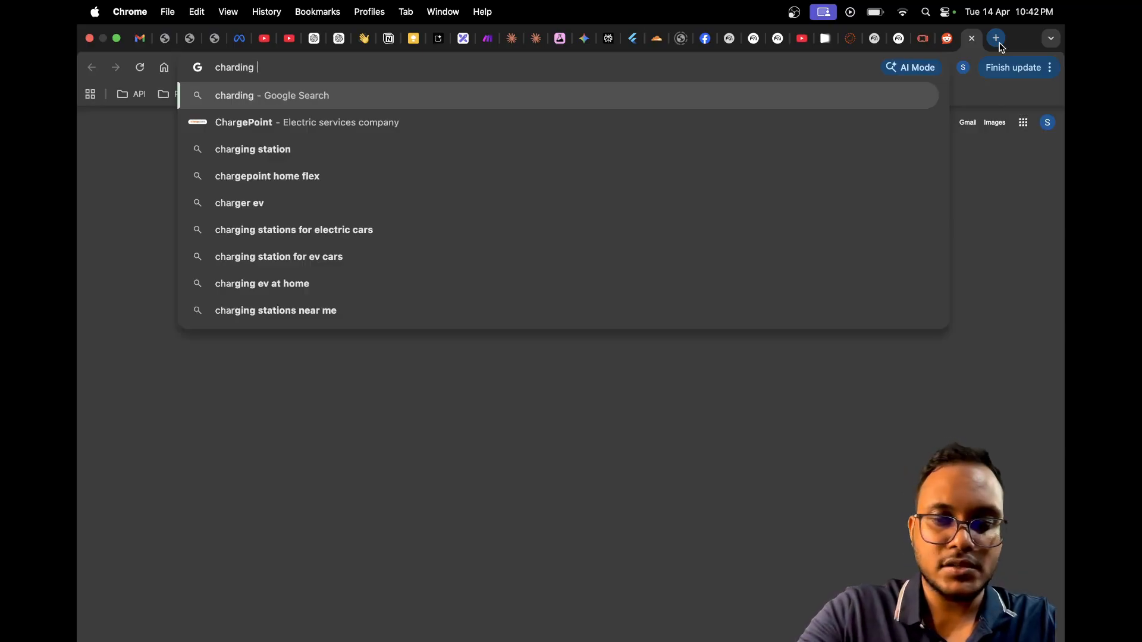
{"action": "type", "text": "ev cars"}
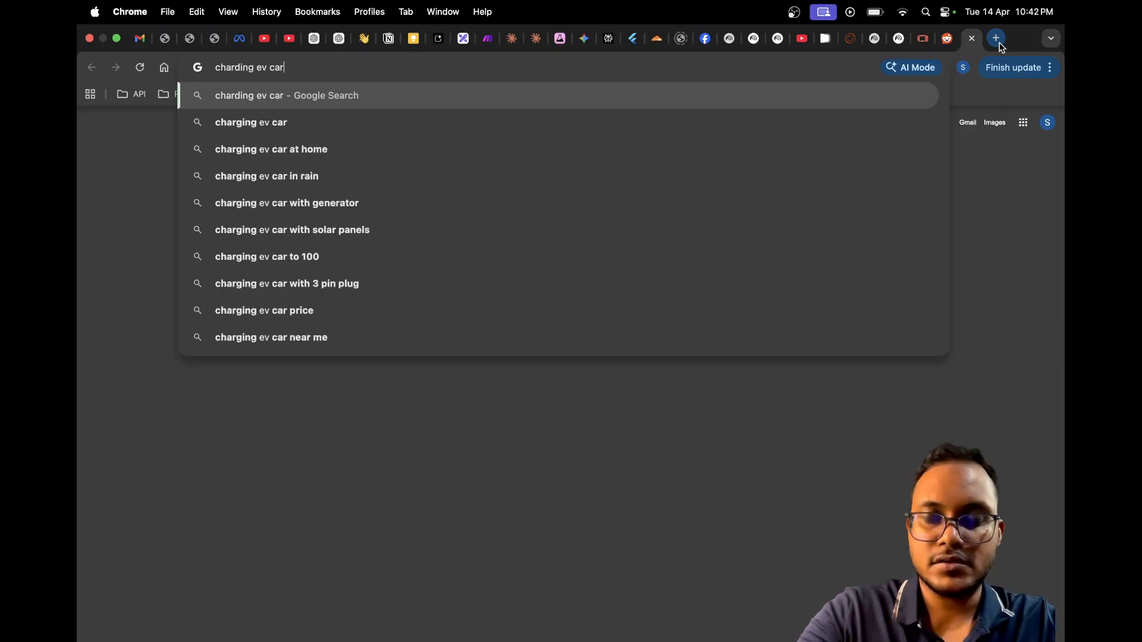
{"action": "key", "text": "Return"}
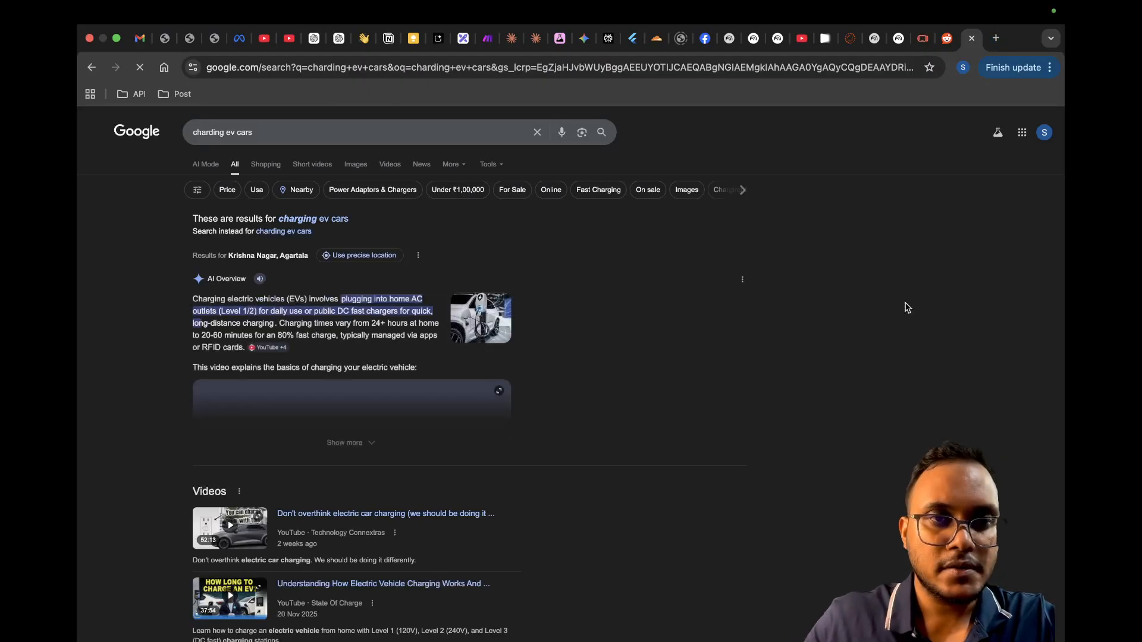
Step: Decline sharing the precise location and open CarDekho's "Electric Cars in India | EV Car Prices 2026" result
{"action": "scroll", "coordinate": [905, 306], "scroll_direction": "down", "scroll_amount": 8}
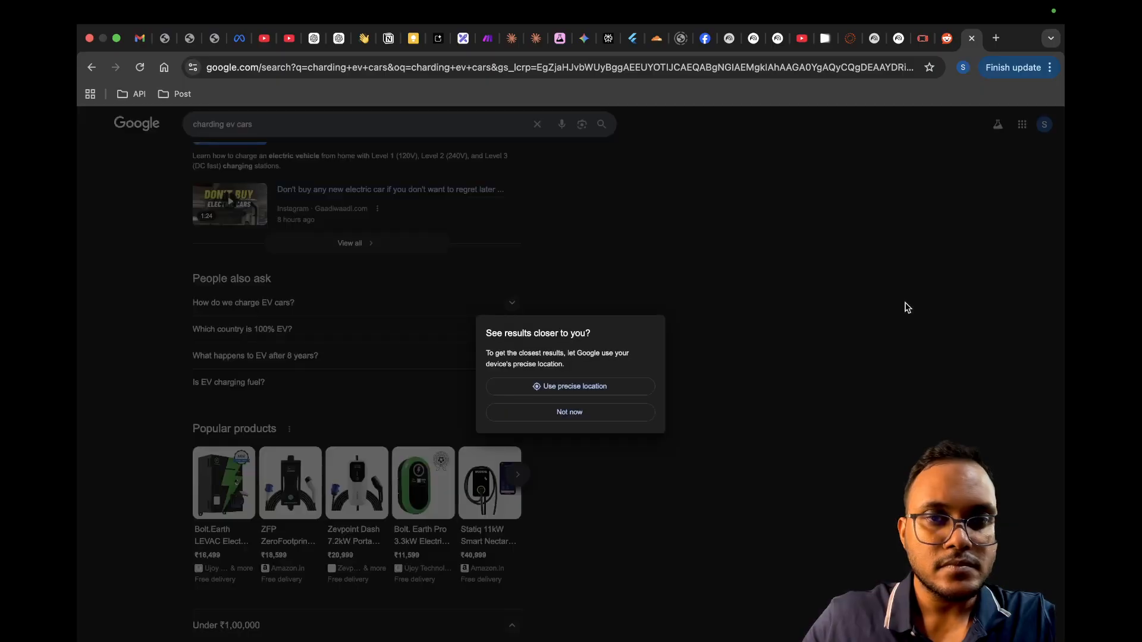
{"action": "left_click", "coordinate": [591, 413]}
{"action": "scroll", "coordinate": [591, 413], "scroll_direction": "down", "scroll_amount": 5}
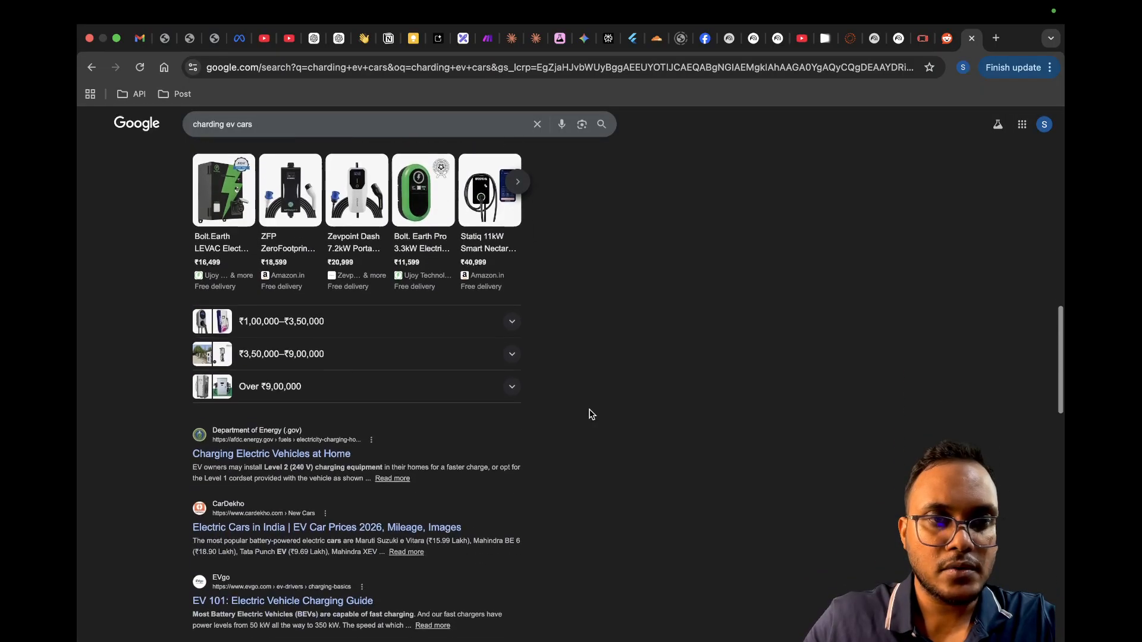
{"action": "scroll", "coordinate": [591, 414], "scroll_direction": "down", "scroll_amount": 4}
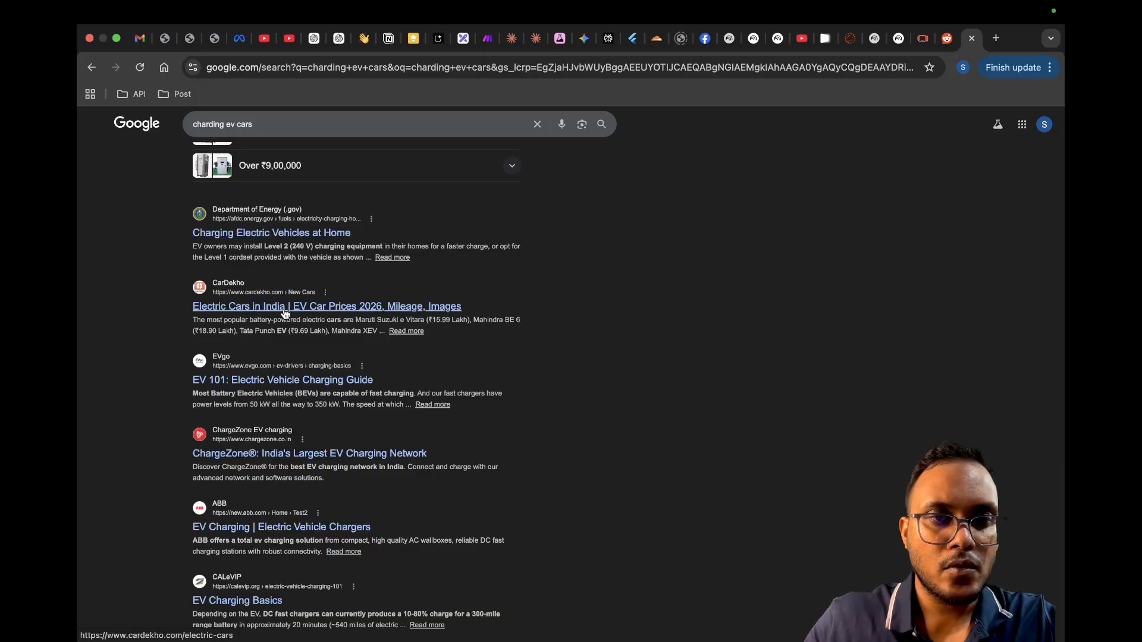
{"action": "left_click", "coordinate": [285, 306]}
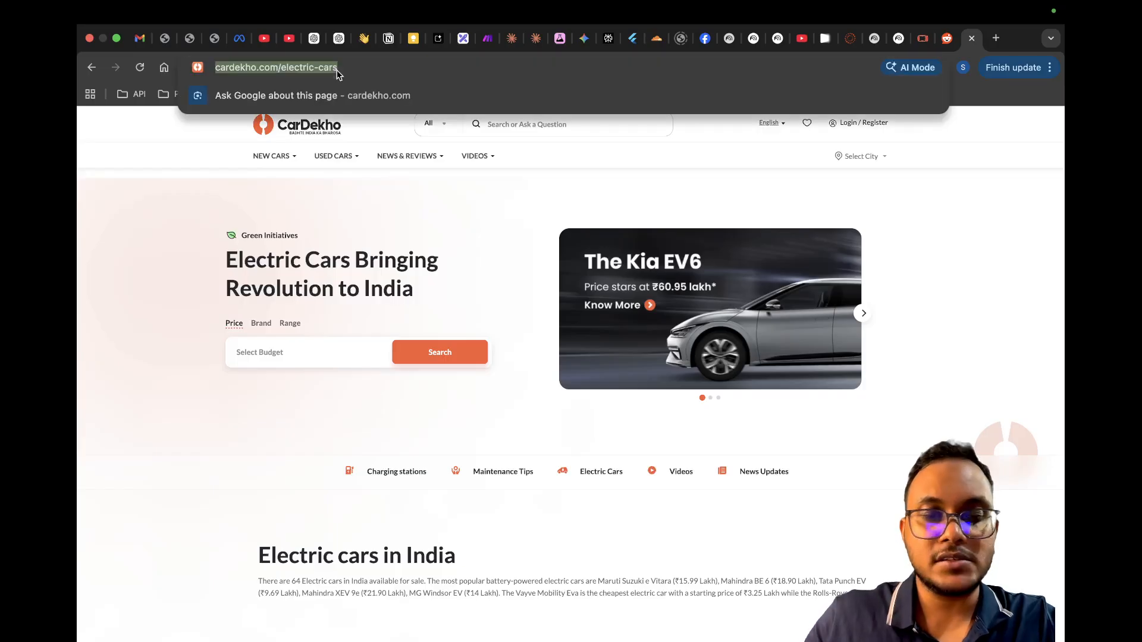
{"action": "left_click", "coordinate": [899, 40]}
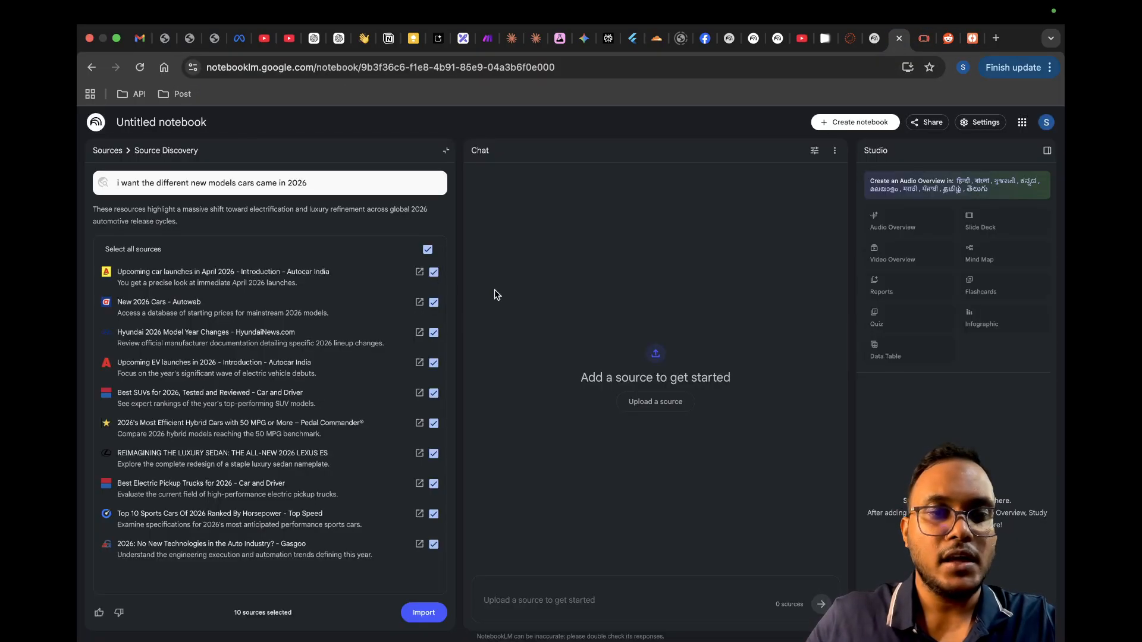
{"action": "left_click", "coordinate": [848, 121]}
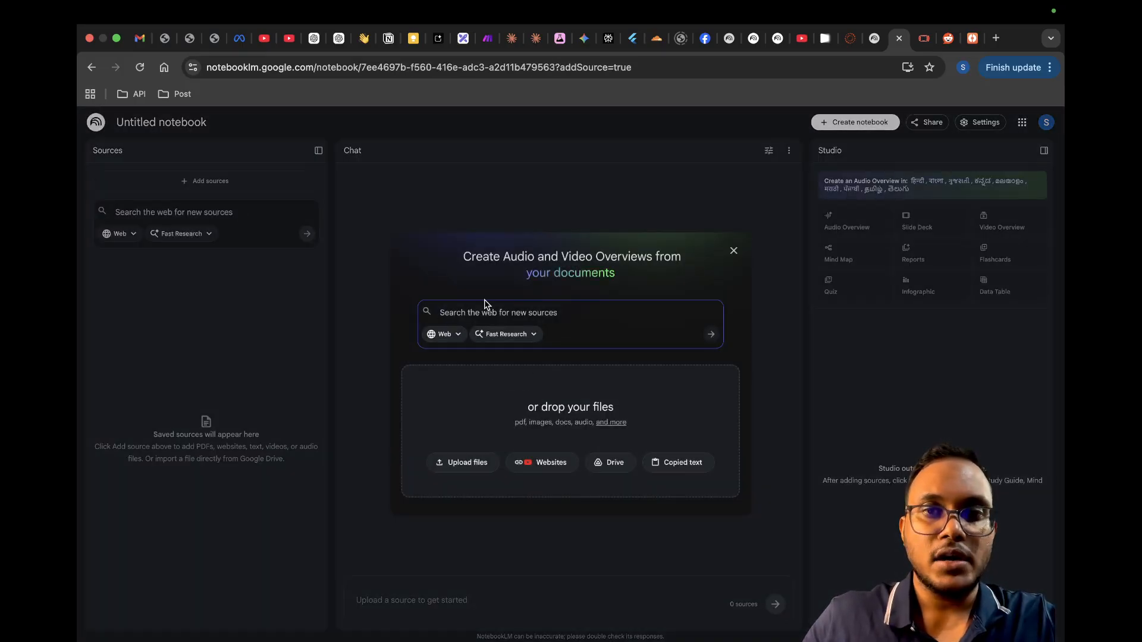
{"action": "type", "text": "https://www.cardekho.com/electric-cars"}
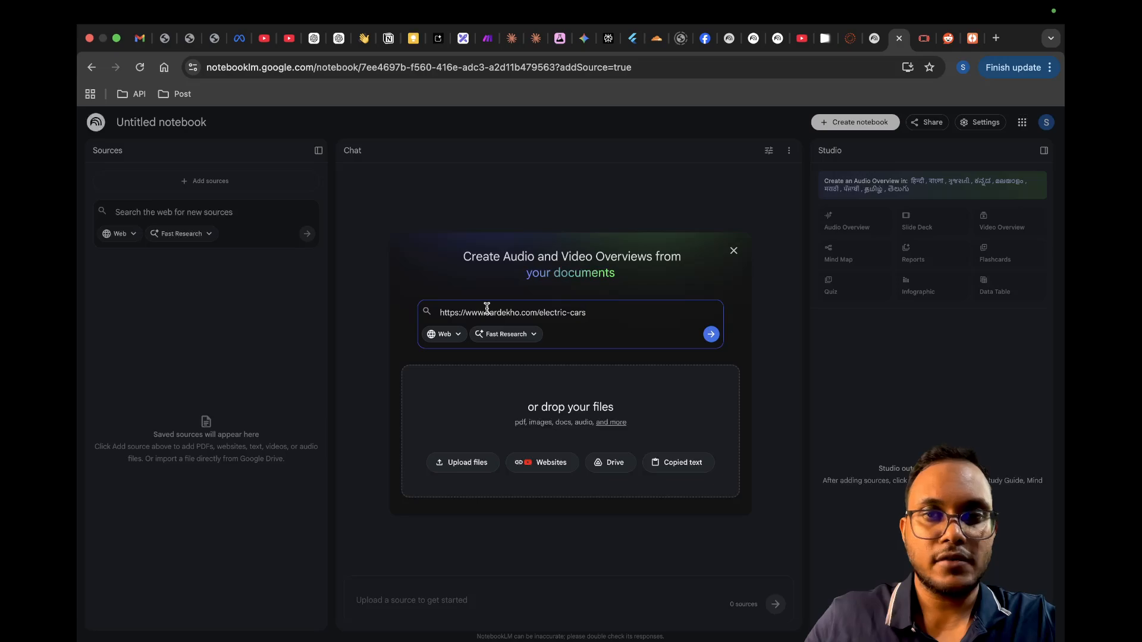
{"action": "key", "text": "shift+Return"}
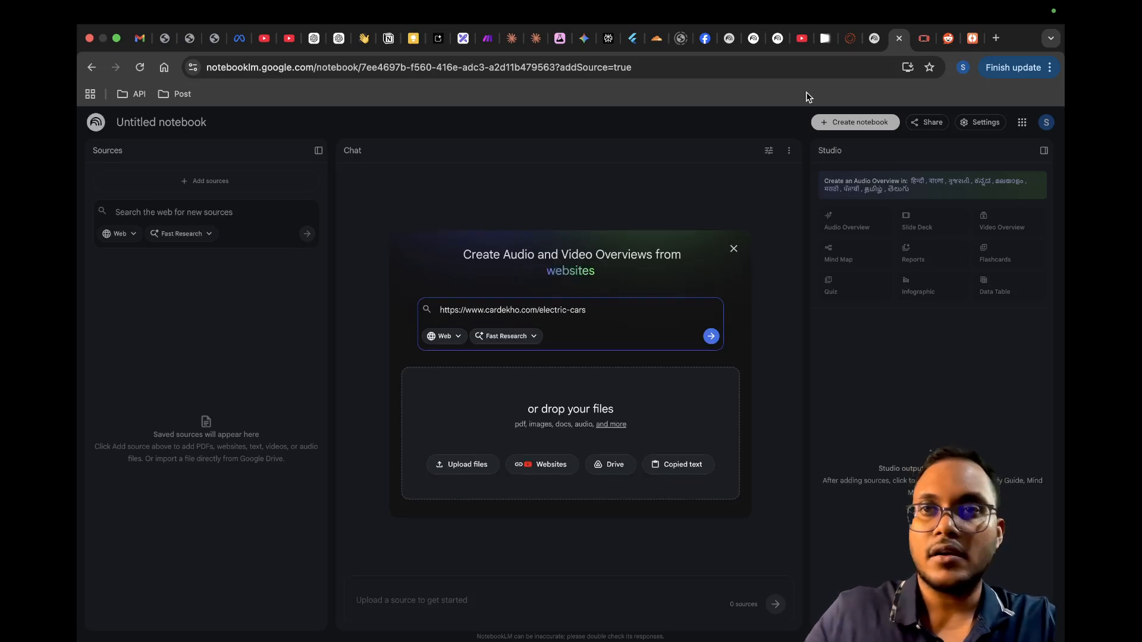
{"action": "left_click", "coordinate": [948, 39]}
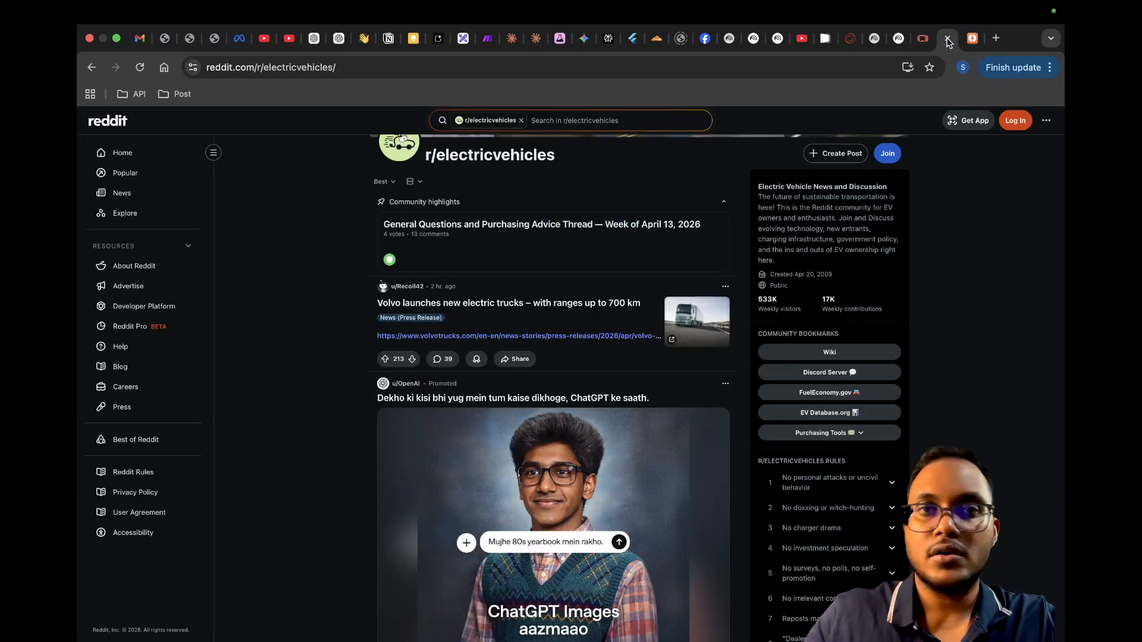
{"action": "left_click", "coordinate": [360, 67]}
{"action": "key", "text": "super+c"}
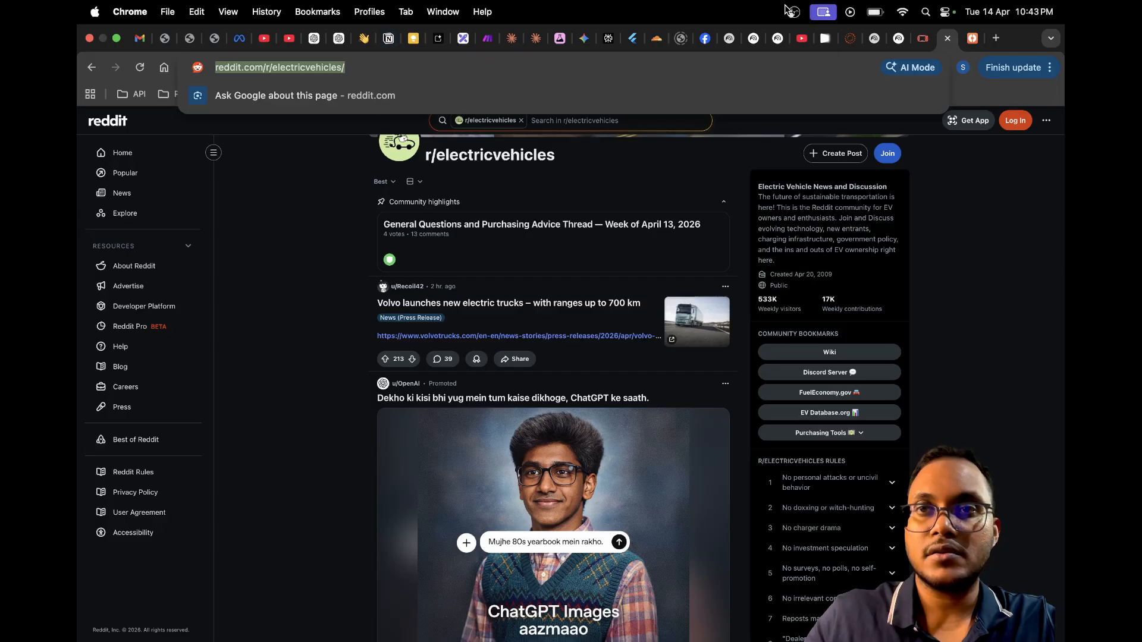
{"action": "left_click", "coordinate": [900, 44]}
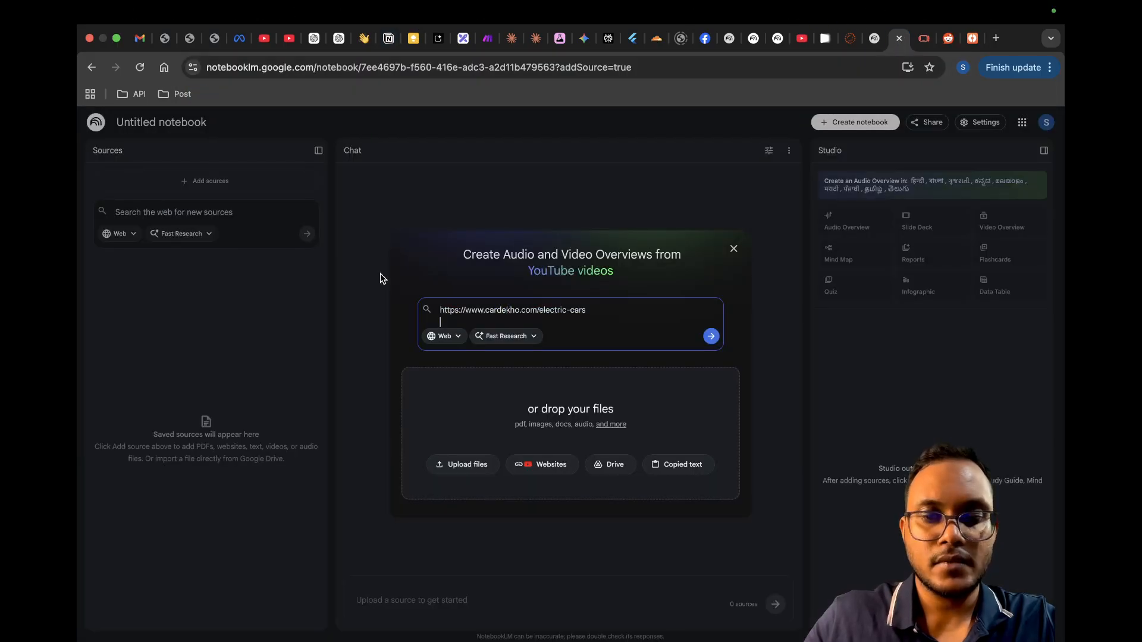
{"action": "key", "text": "super+v"}
{"action": "key", "text": "Return"}
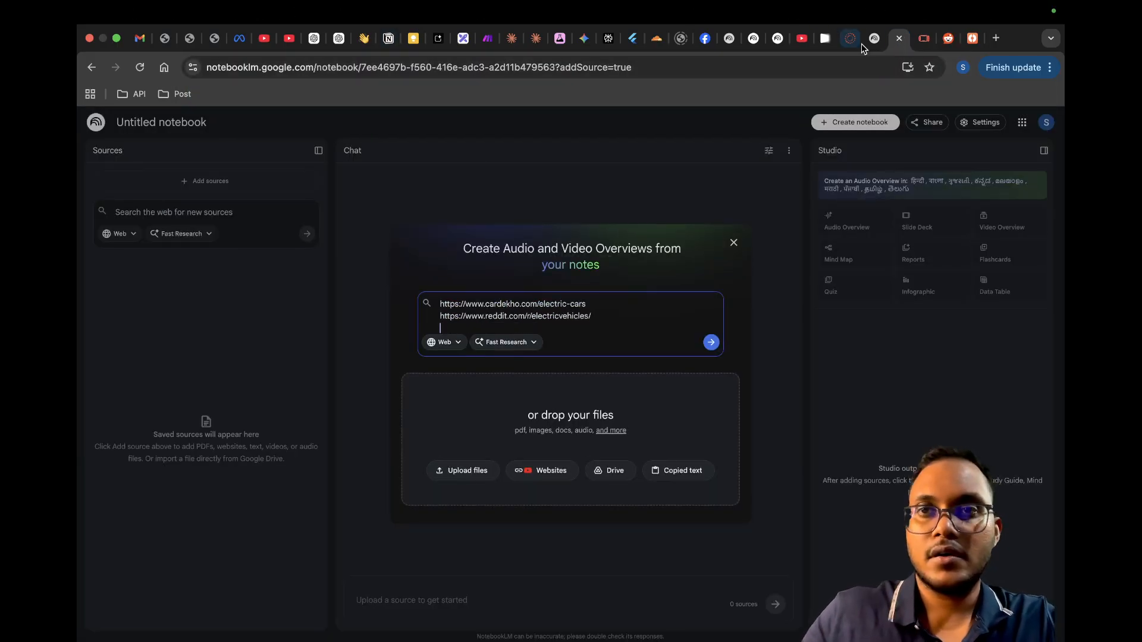
{"action": "left_click", "coordinate": [924, 38]}
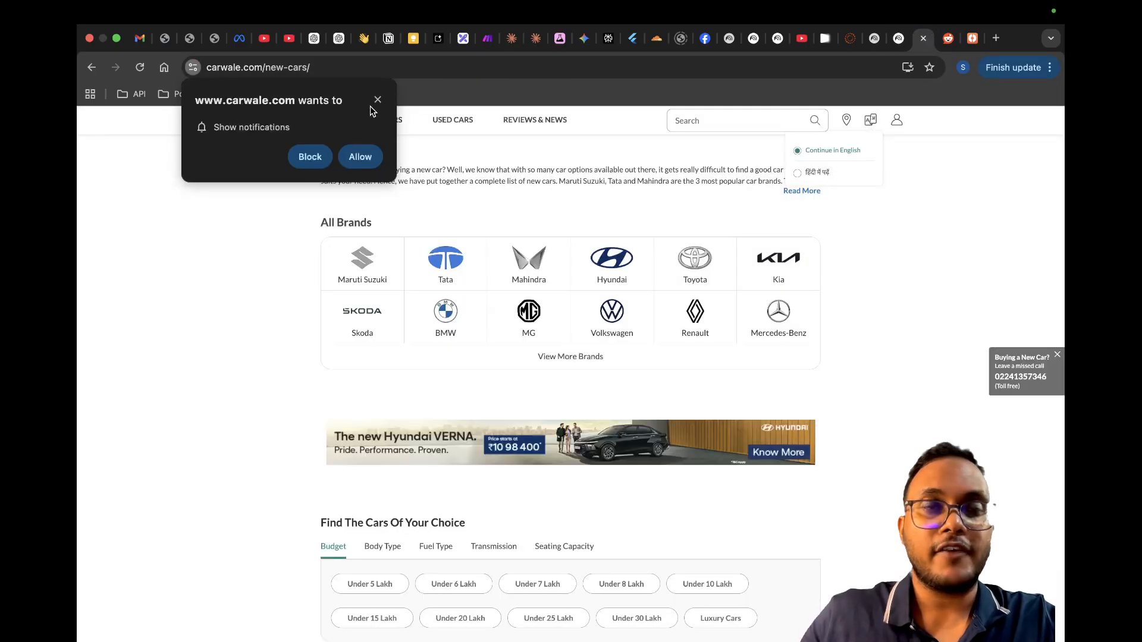
{"action": "left_click", "coordinate": [377, 100]}
{"action": "left_click", "coordinate": [320, 72]}
{"action": "key", "text": "super+c"}
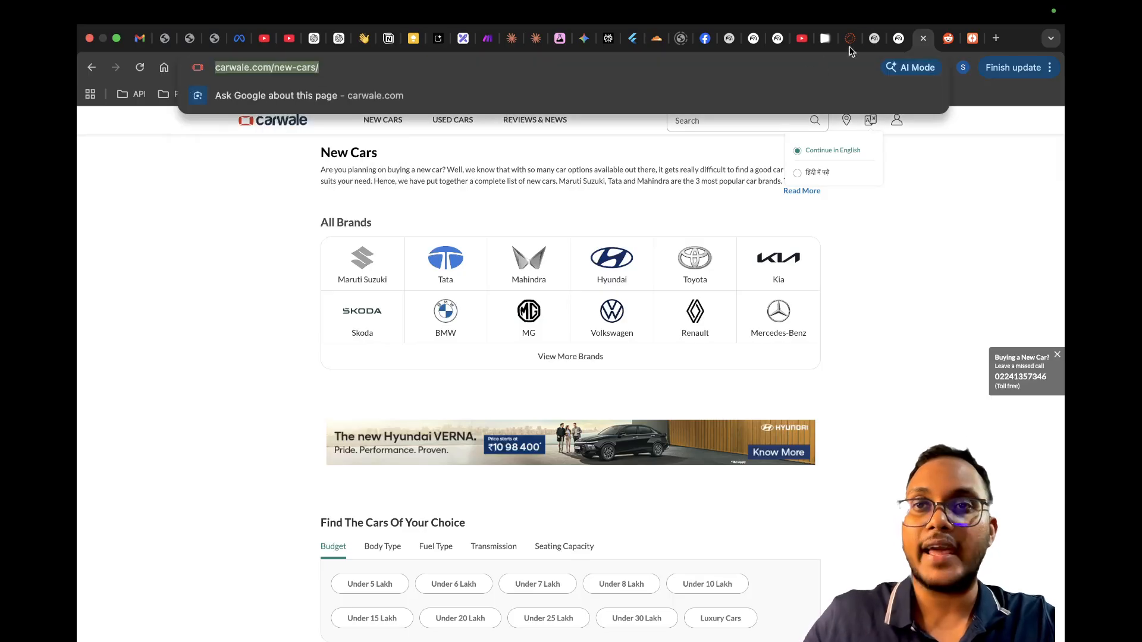
{"action": "left_click", "coordinate": [898, 36]}
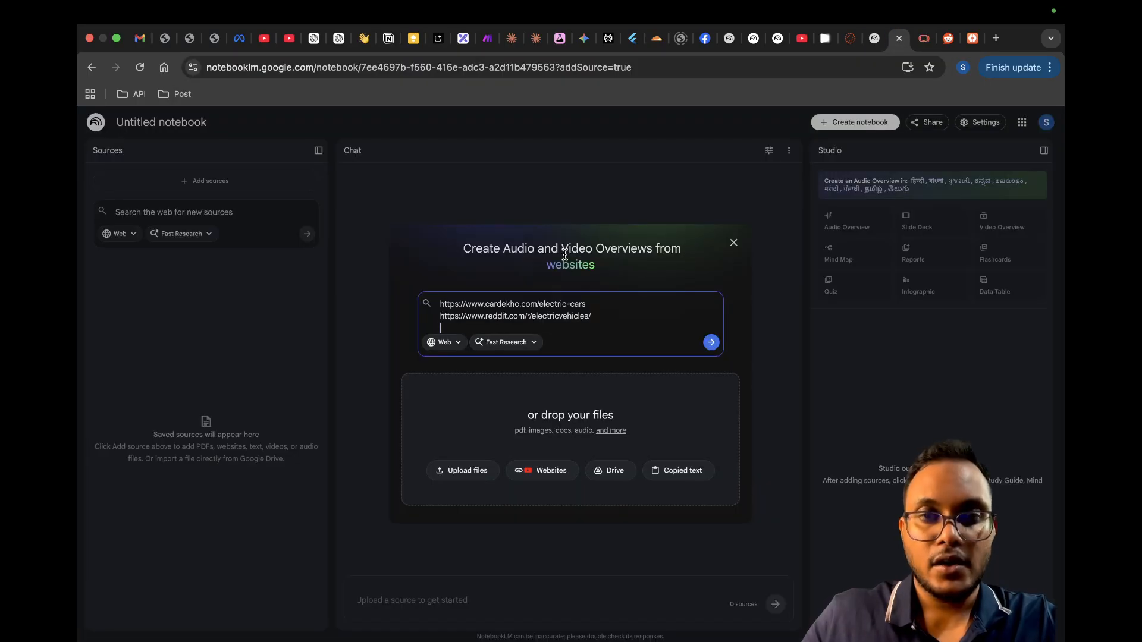
{"action": "key", "text": "super+v"}
{"action": "key", "text": "Return"}
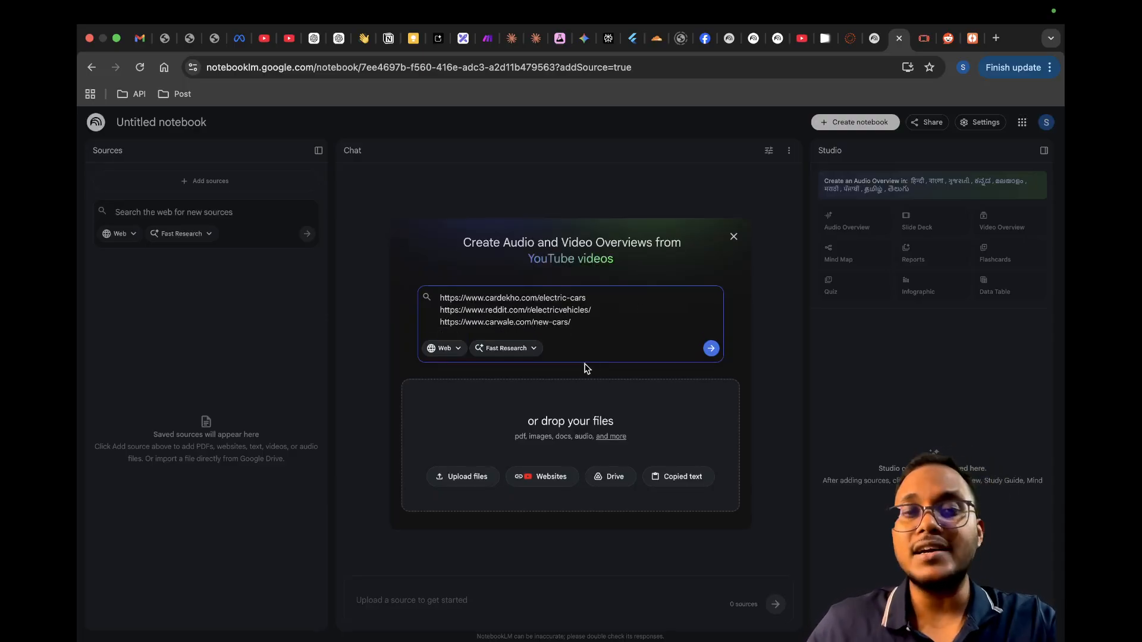
{"action": "left_click", "coordinate": [713, 349]}
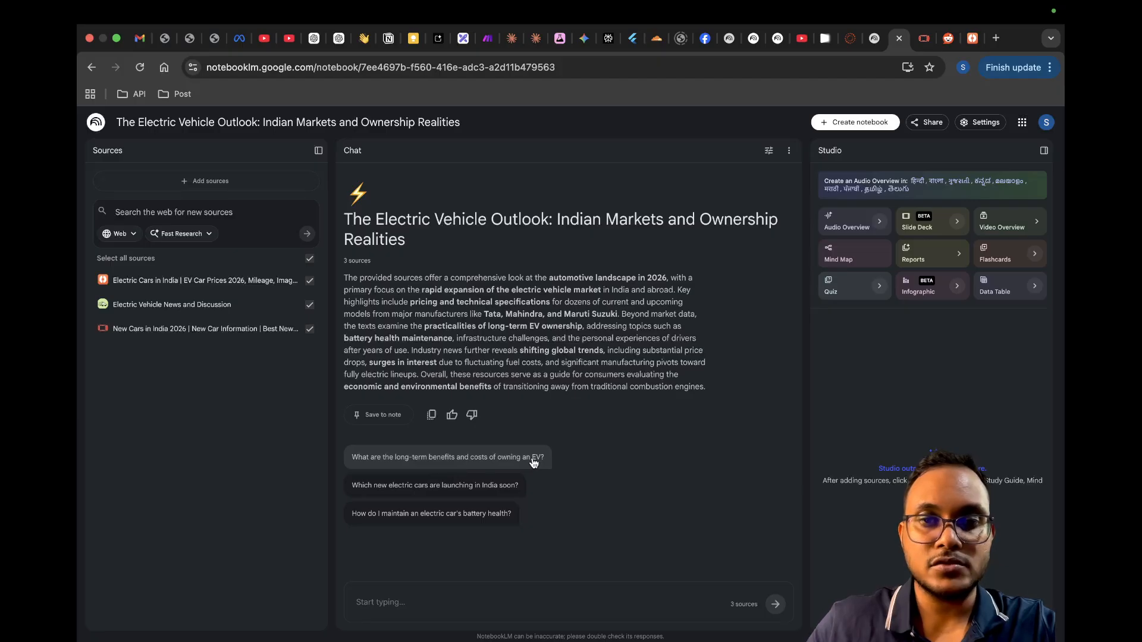
Step: Ask the suggested chat question "What are the long-term benefits and costs of owning an EV?"
{"action": "left_click", "coordinate": [487, 473]}
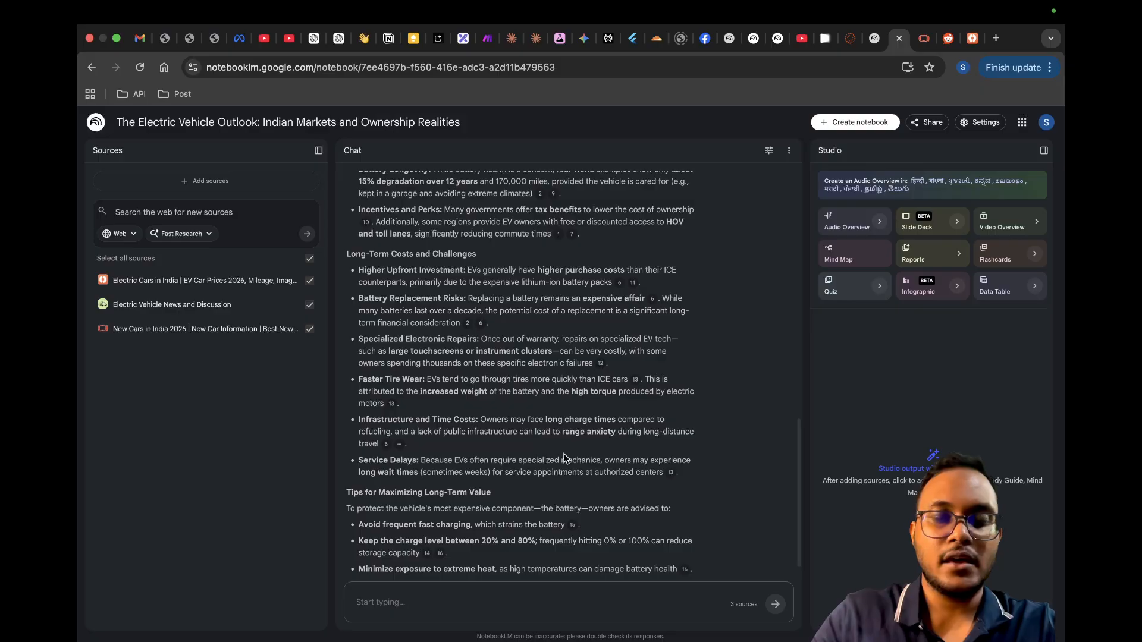
Step: Ask the notebook chat "foe ev cars, how much charge is required ?"
{"action": "left_click", "coordinate": [414, 603]}
{"action": "type", "text": "foe "}
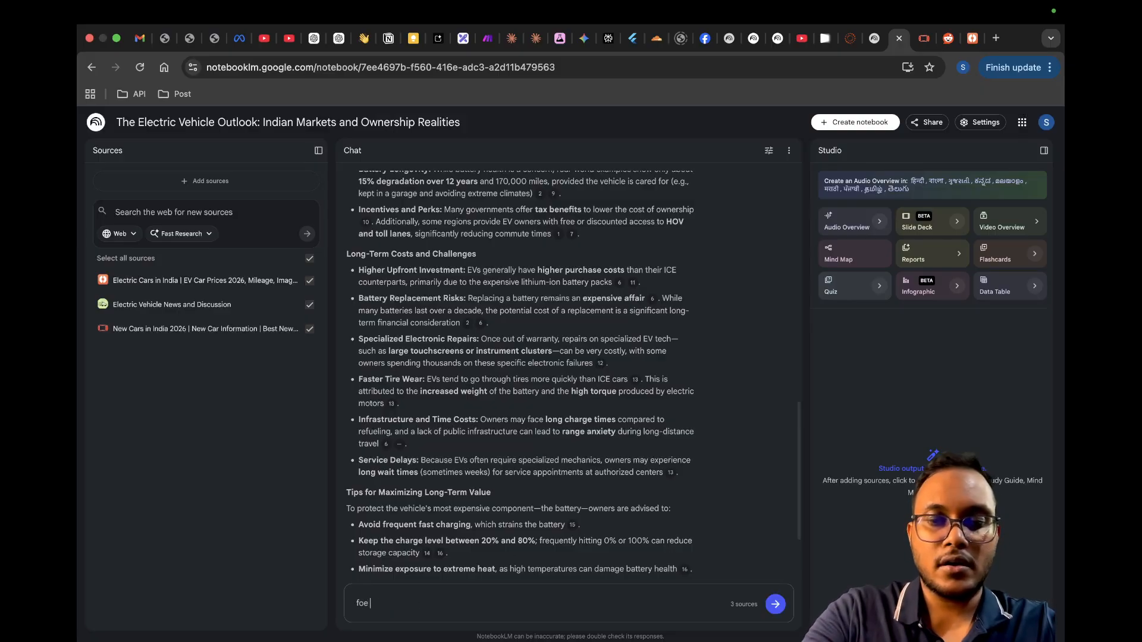
{"action": "type", "text": "ev cars, "}
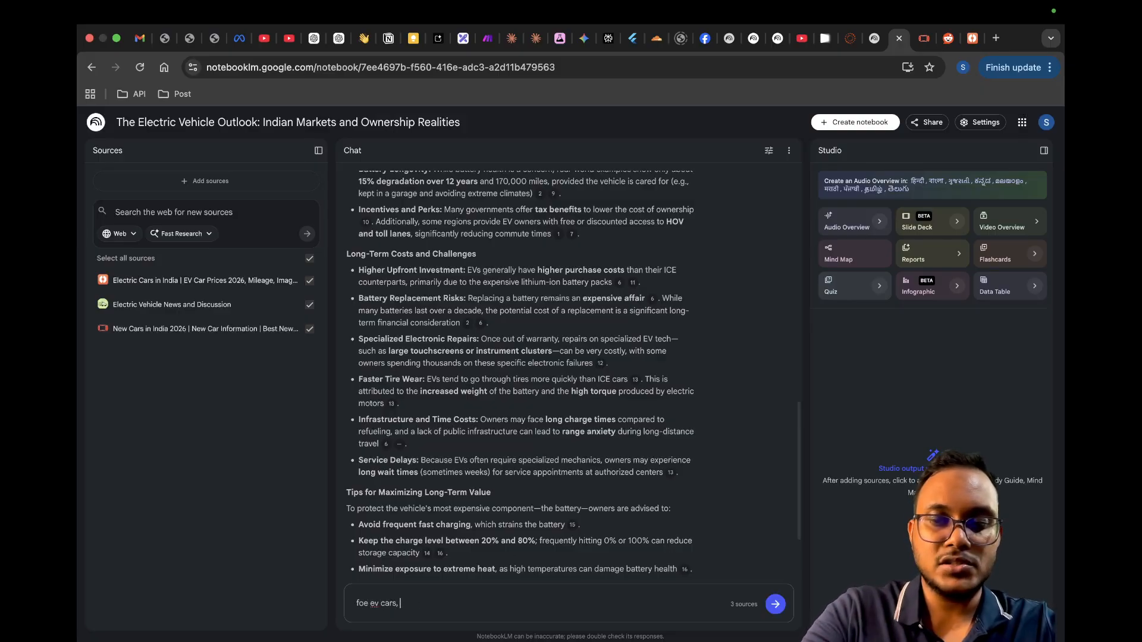
{"action": "type", "text": "how much"}
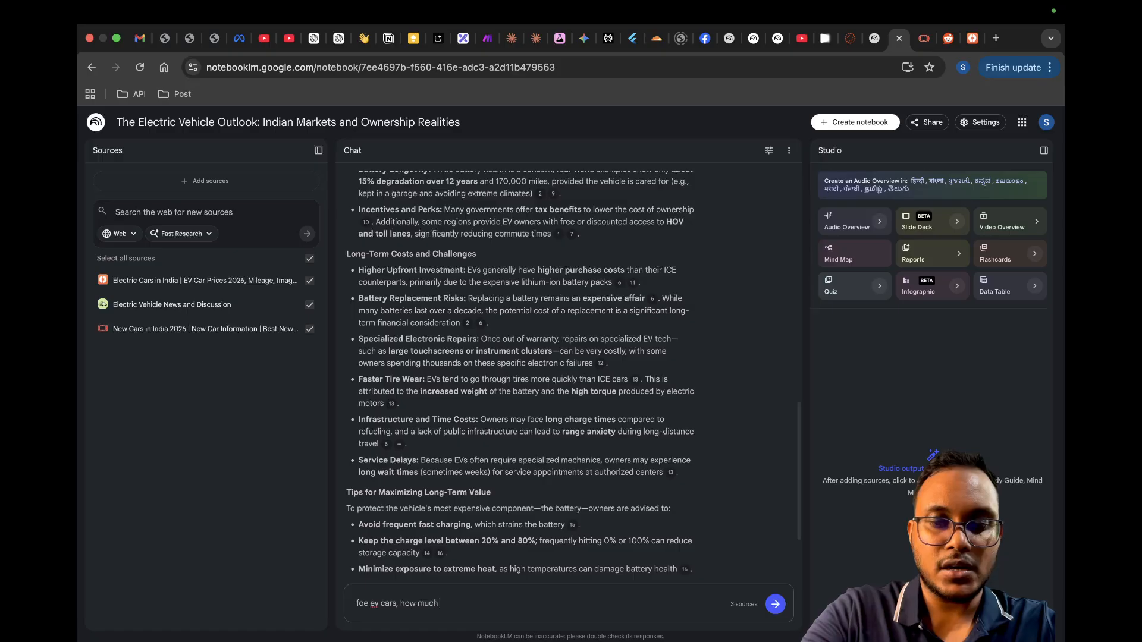
{"action": "type", "text": " charge is re"}
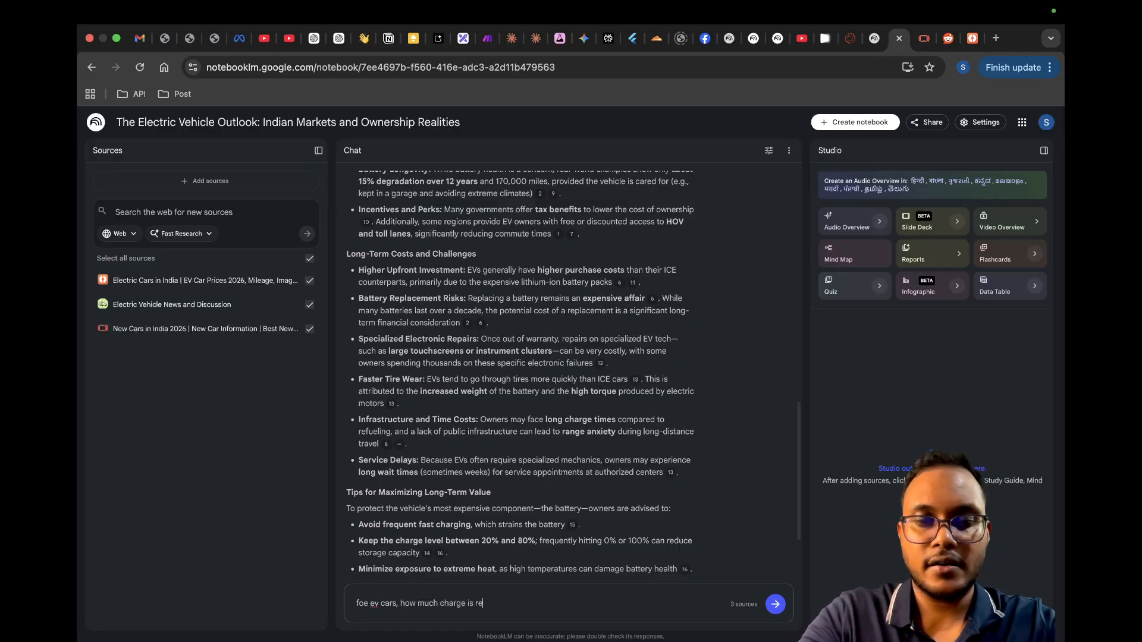
{"action": "type", "text": "quired to"}
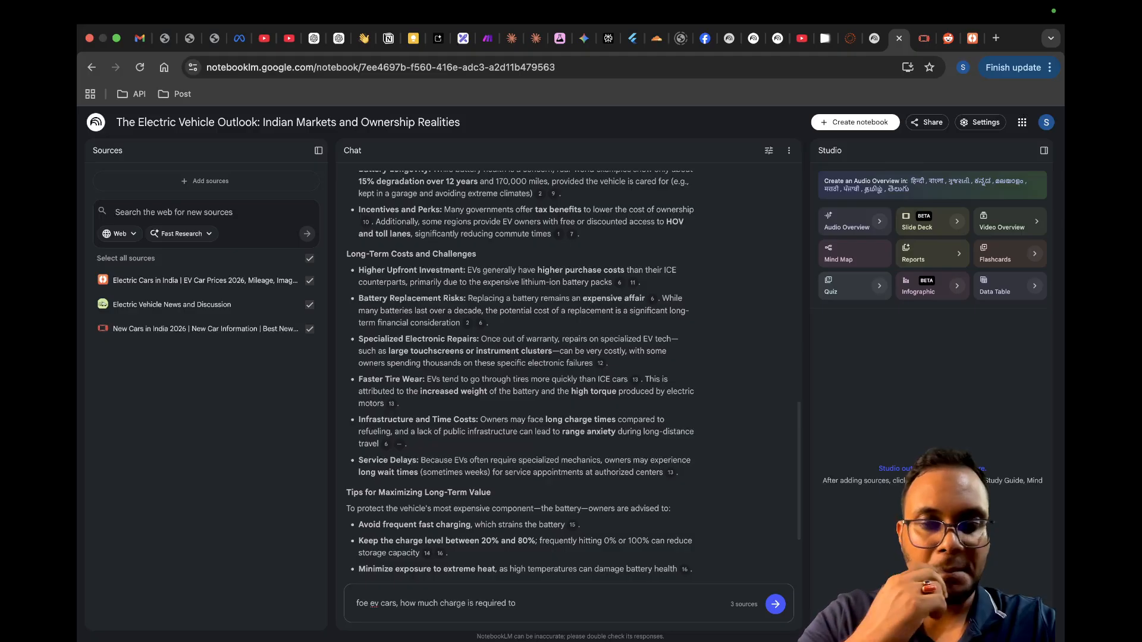
{"action": "key", "text": "BackSpace"}
{"action": "key", "text": "BackSpace"}
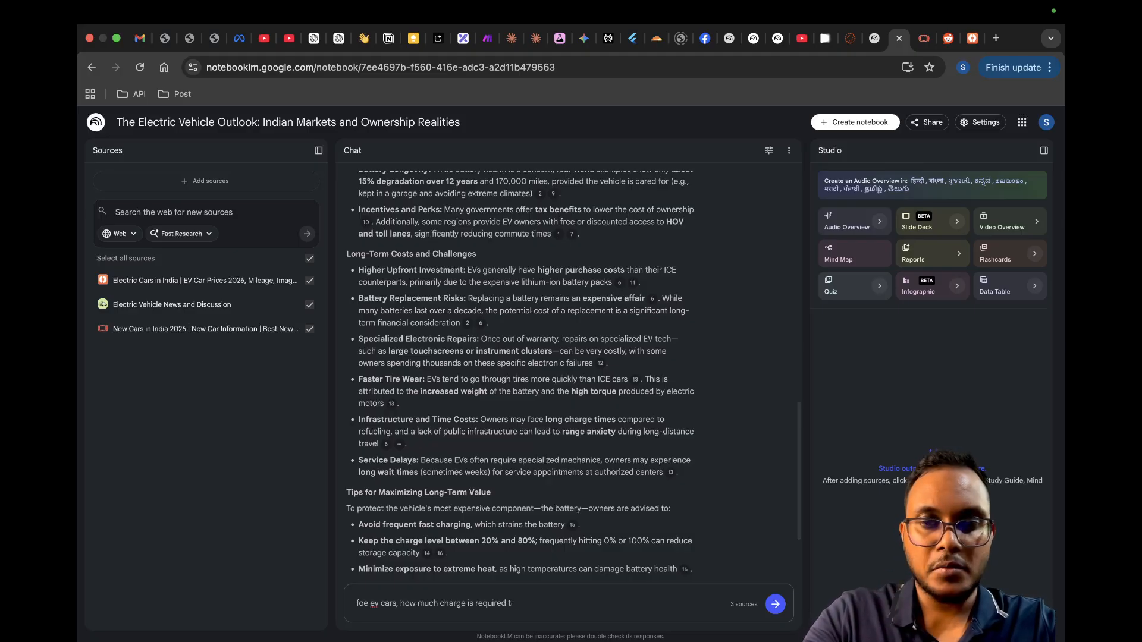
{"action": "key", "text": "BackSpace"}
{"action": "type", "text": "?"}
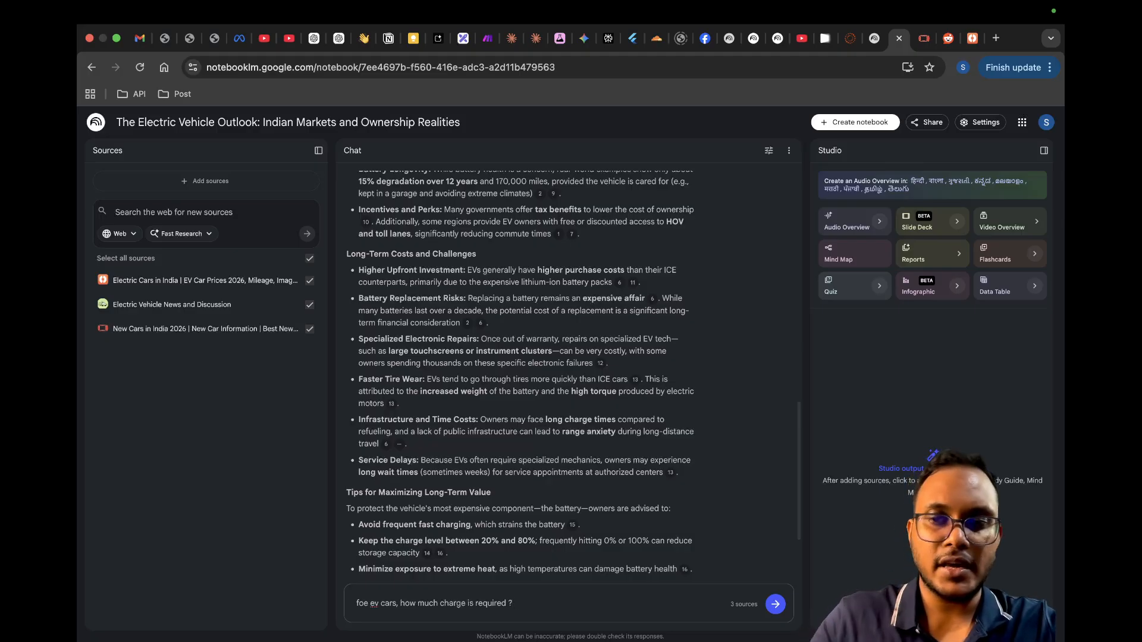
{"action": "left_click", "coordinate": [775, 604]}
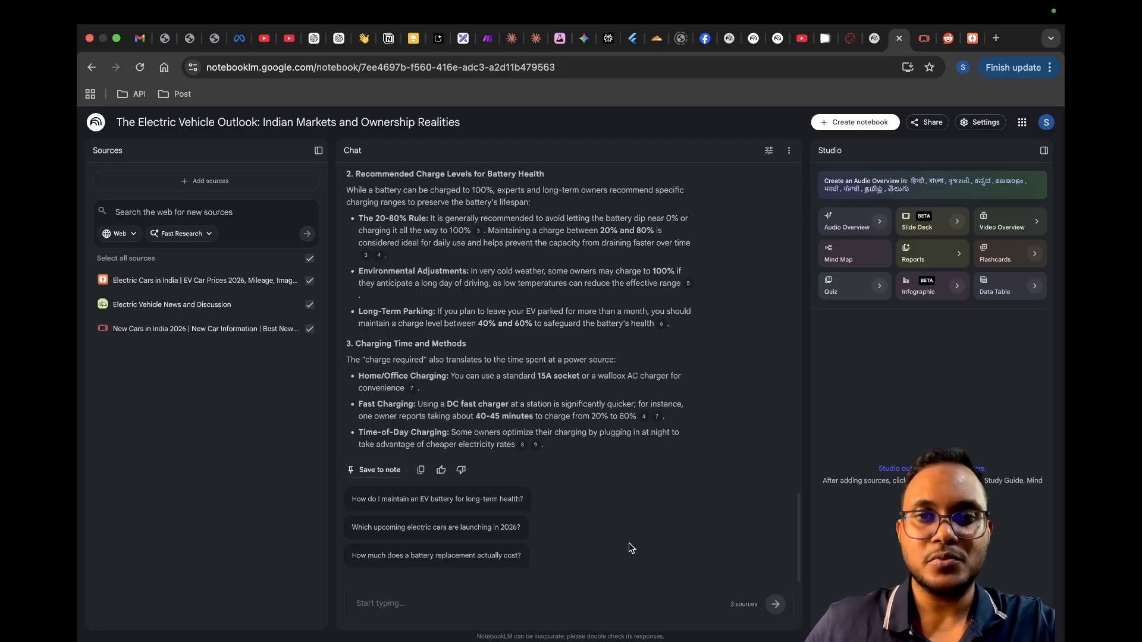
Step: Ask the suggested chat question "Which upcoming electric cars are launching in 2026?" and read through the answer
{"action": "scroll", "coordinate": [629, 544], "scroll_direction": "up", "scroll_amount": 5}
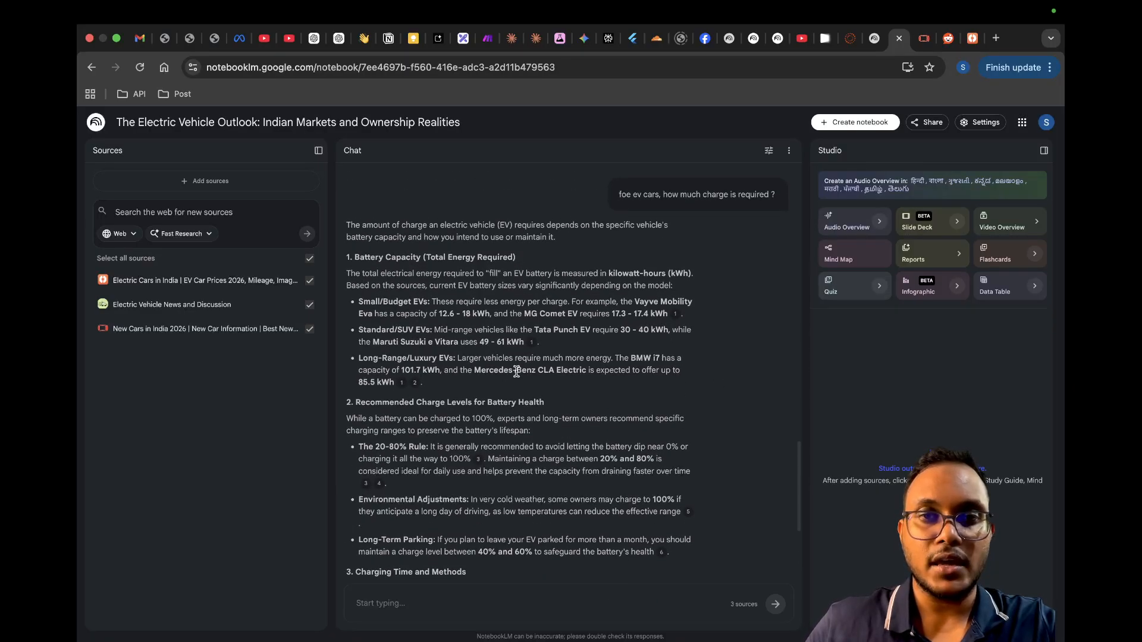
{"action": "scroll", "coordinate": [516, 468], "scroll_direction": "down", "scroll_amount": 4}
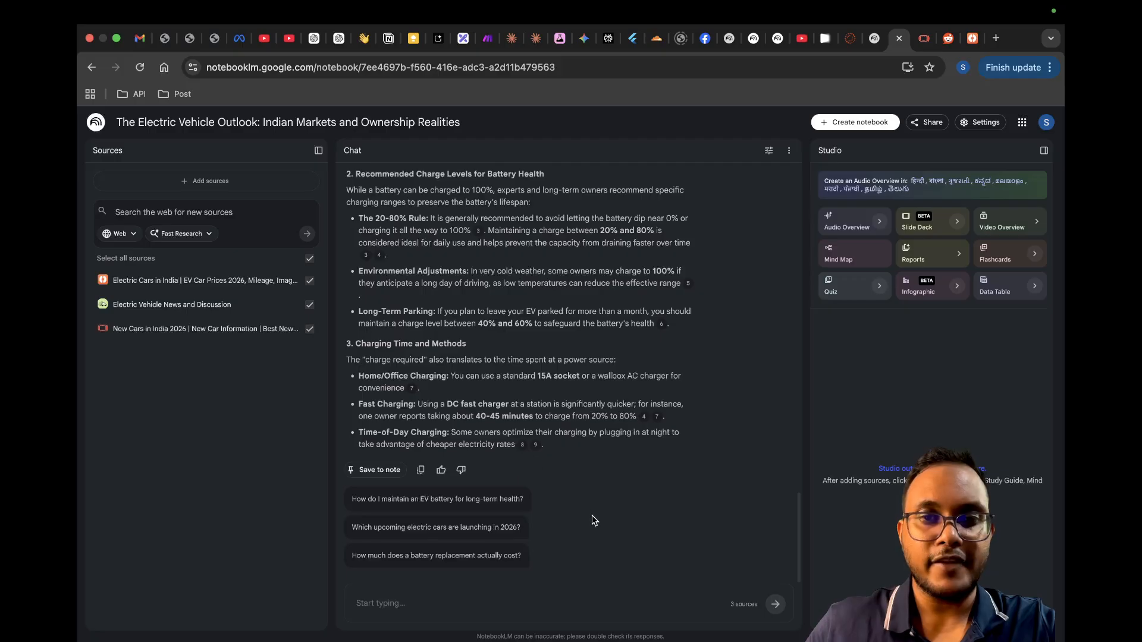
{"action": "left_click", "coordinate": [421, 526]}
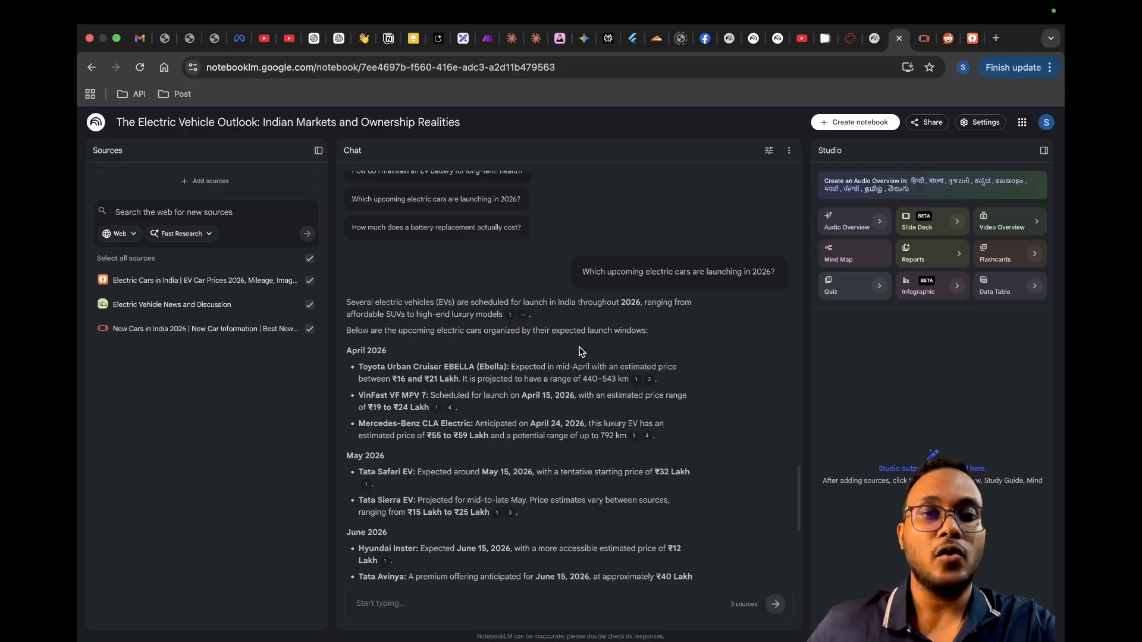
{"action": "scroll", "coordinate": [581, 352], "scroll_direction": "down", "scroll_amount": 5}
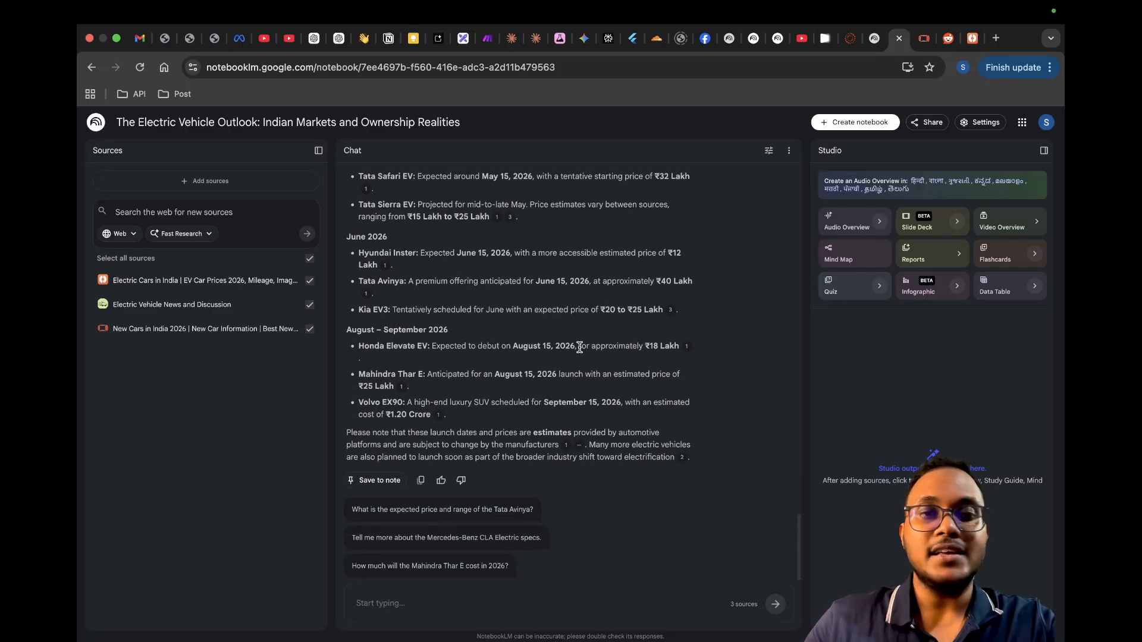
{"action": "scroll", "coordinate": [580, 347], "scroll_direction": "up", "scroll_amount": 15}
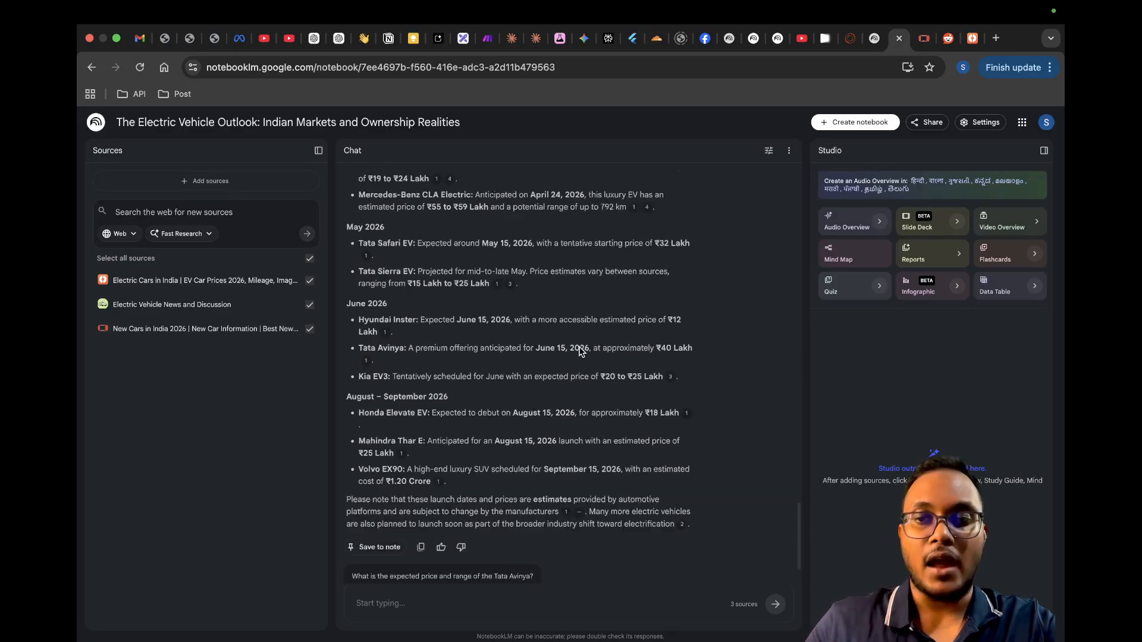
{"action": "scroll", "coordinate": [579, 347], "scroll_direction": "up", "scroll_amount": 1}
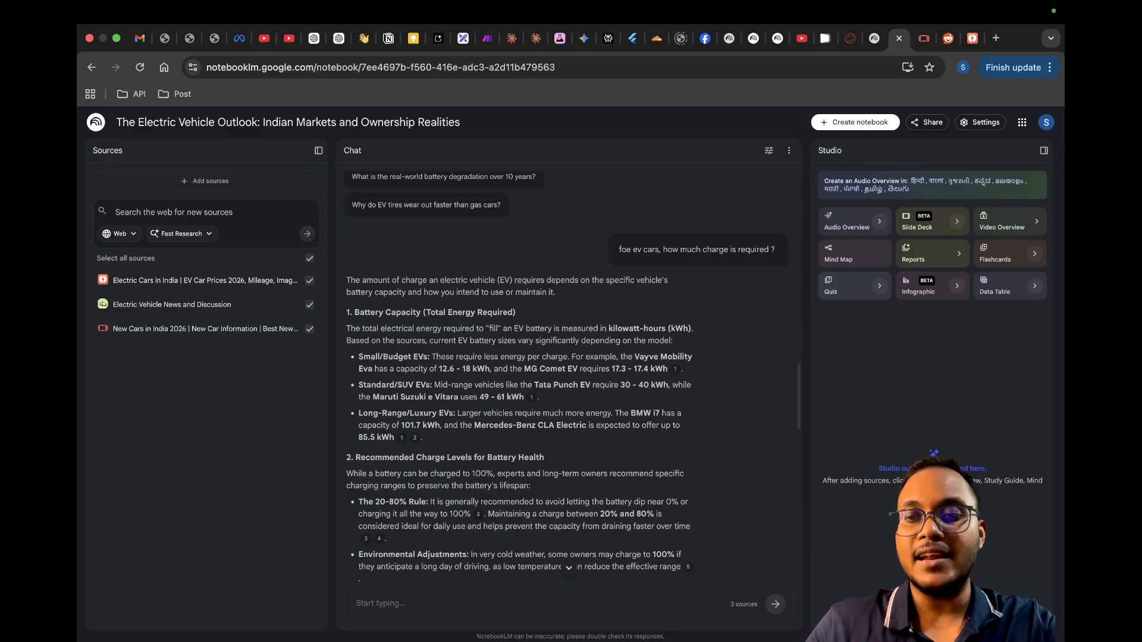
Step: Add a new note to the notebook and title it "EV Car 2026"
{"action": "left_click", "coordinate": [931, 613]}
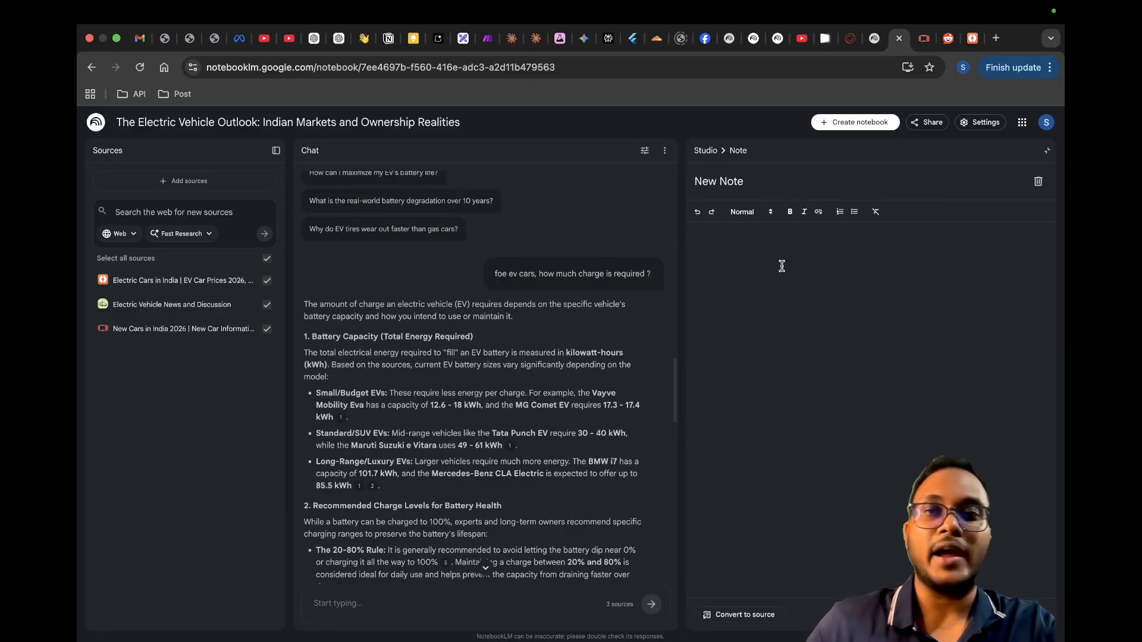
{"action": "key", "text": "BackSpace"}
{"action": "key", "text": "BackSpace"}
{"action": "key", "text": "BackSpace"}
{"action": "key", "text": "BackSpace"}
{"action": "key", "text": "BackSpace"}
{"action": "key", "text": "BackSpace"}
{"action": "key", "text": "BackSpace"}
{"action": "key", "text": "BackSpace"}
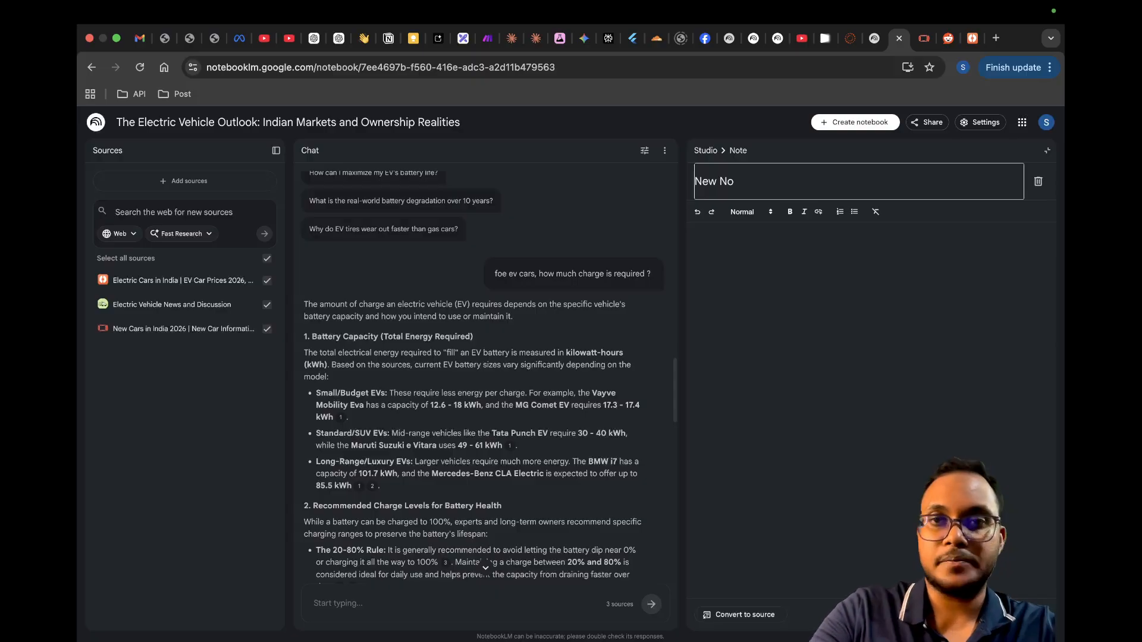
{"action": "type", "text": "EV"}
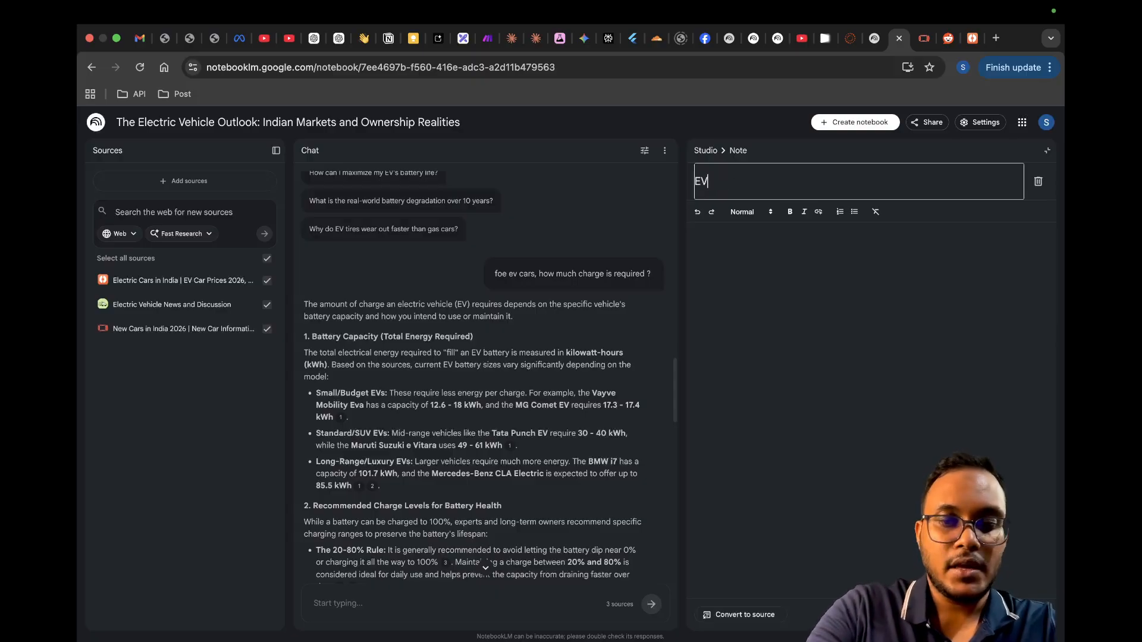
{"action": "type", "text": " Car 2026"}
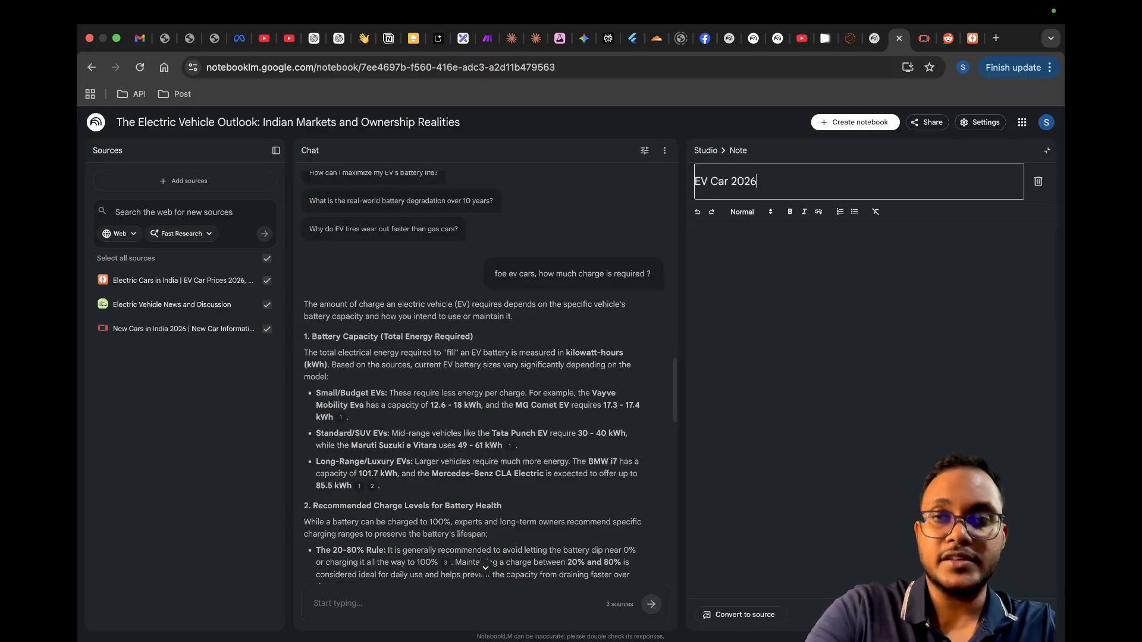
Step: Write "I hope ev nexus emerge as the top winner of 2026" as the note's text and close the note
{"action": "left_click", "coordinate": [689, 251]}
{"action": "type", "text": "I h"}
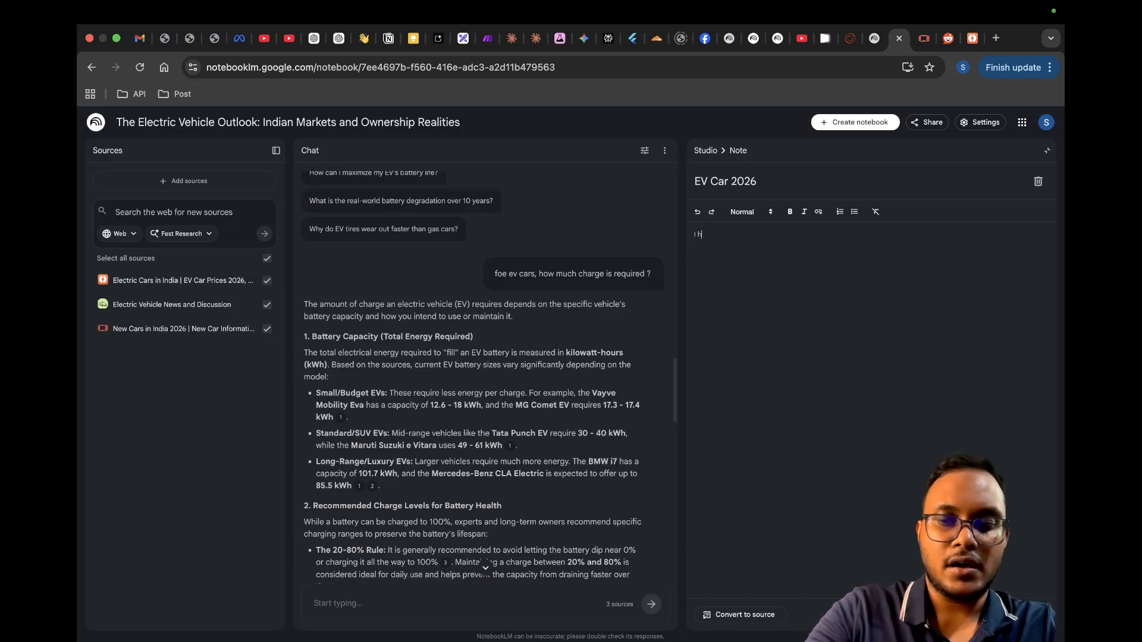
{"action": "type", "text": "ope ev nexus emerge as the top winner of 2026"}
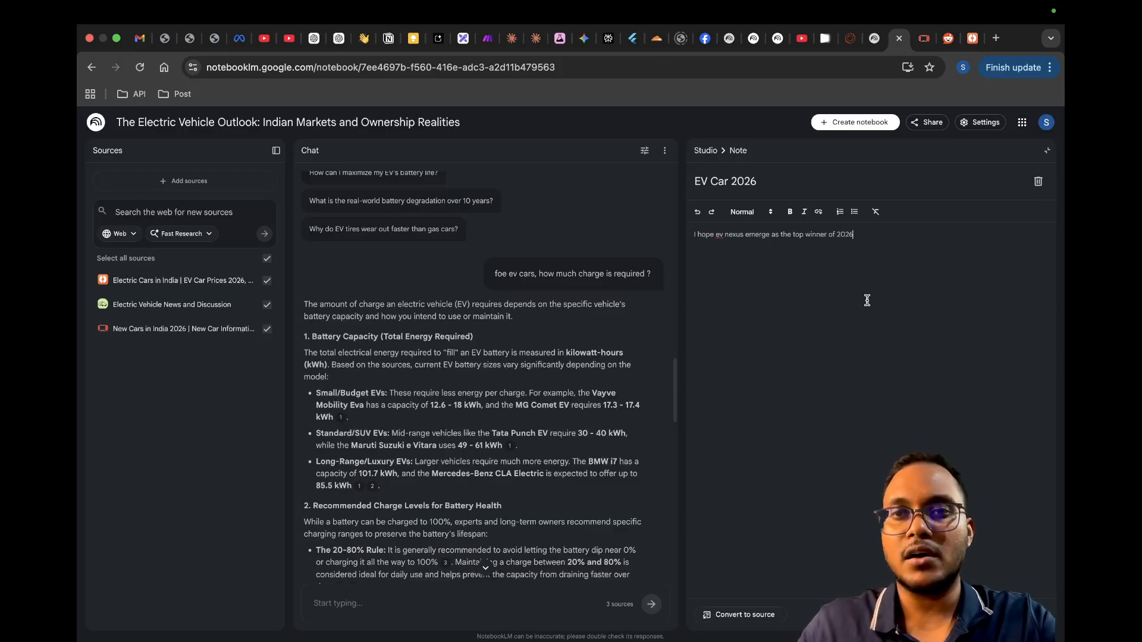
{"action": "left_click", "coordinate": [1048, 152]}
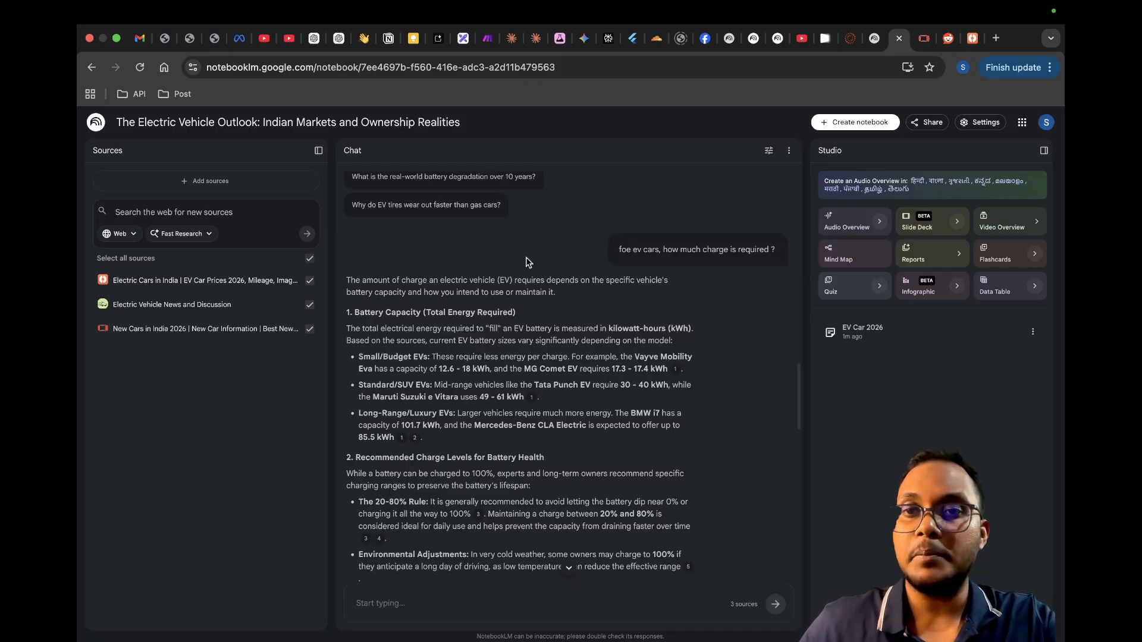
Step: Generate a mind map from the three sources and open it
{"action": "left_click", "coordinate": [843, 257]}
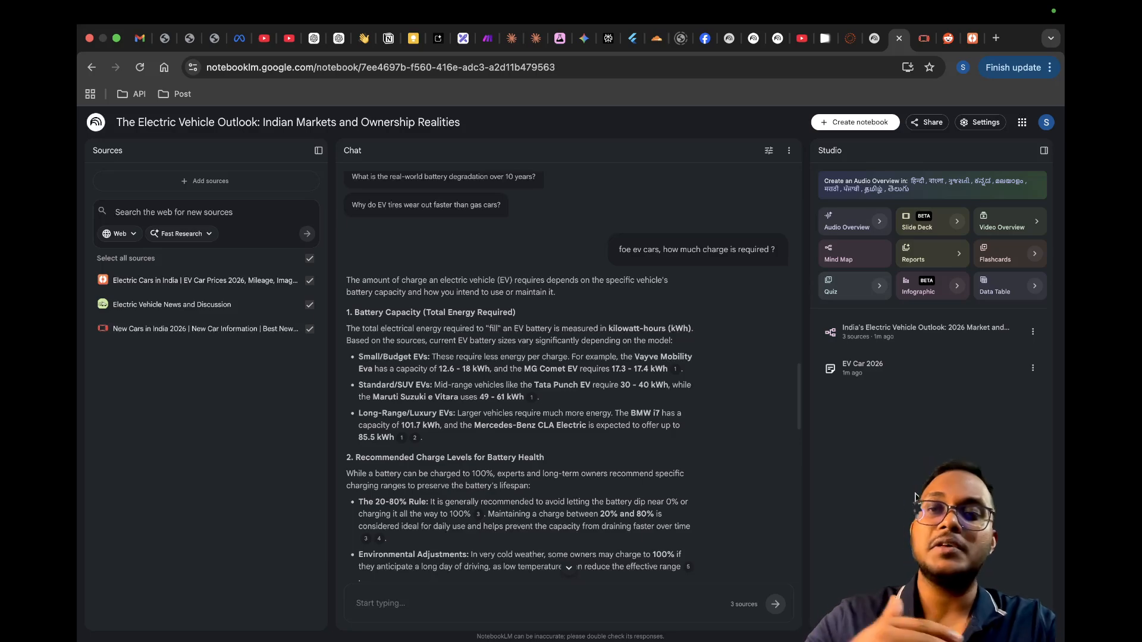
{"action": "left_click", "coordinate": [913, 338]}
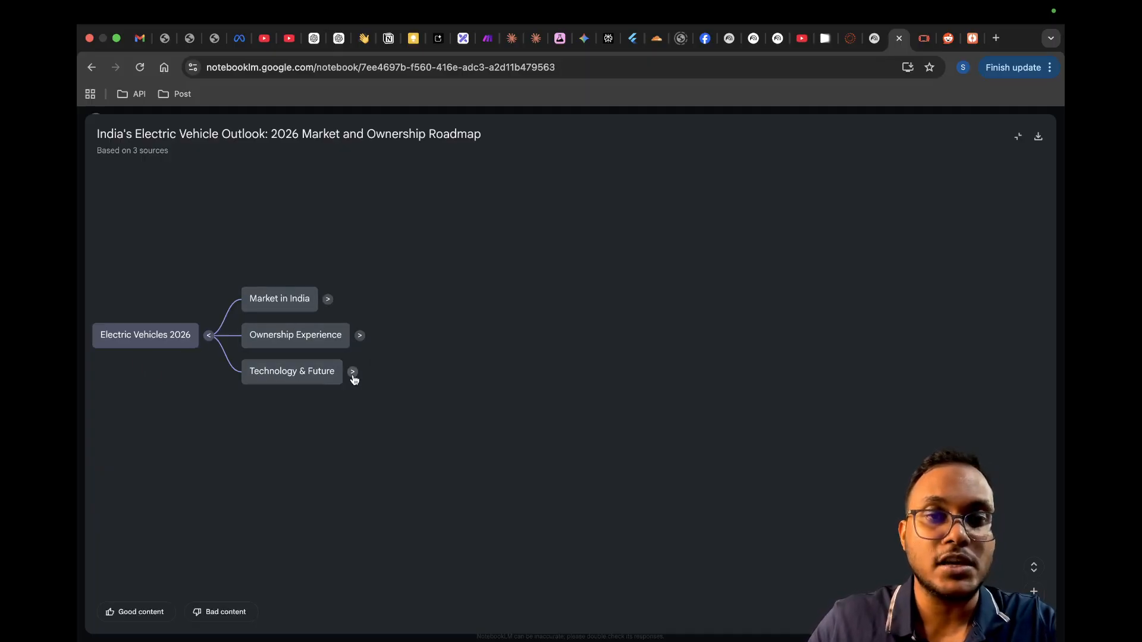
Step: Expand the mind map's main branches Market in India, Ownership Experience and Technology & Future
{"action": "left_click", "coordinate": [328, 300]}
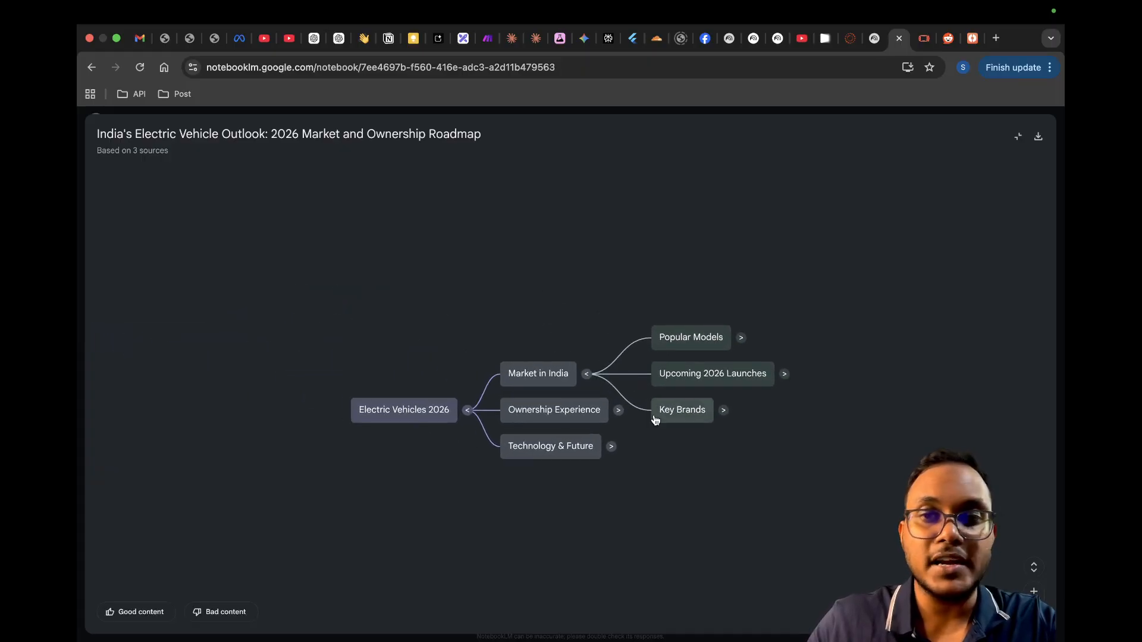
{"action": "left_click", "coordinate": [619, 410]}
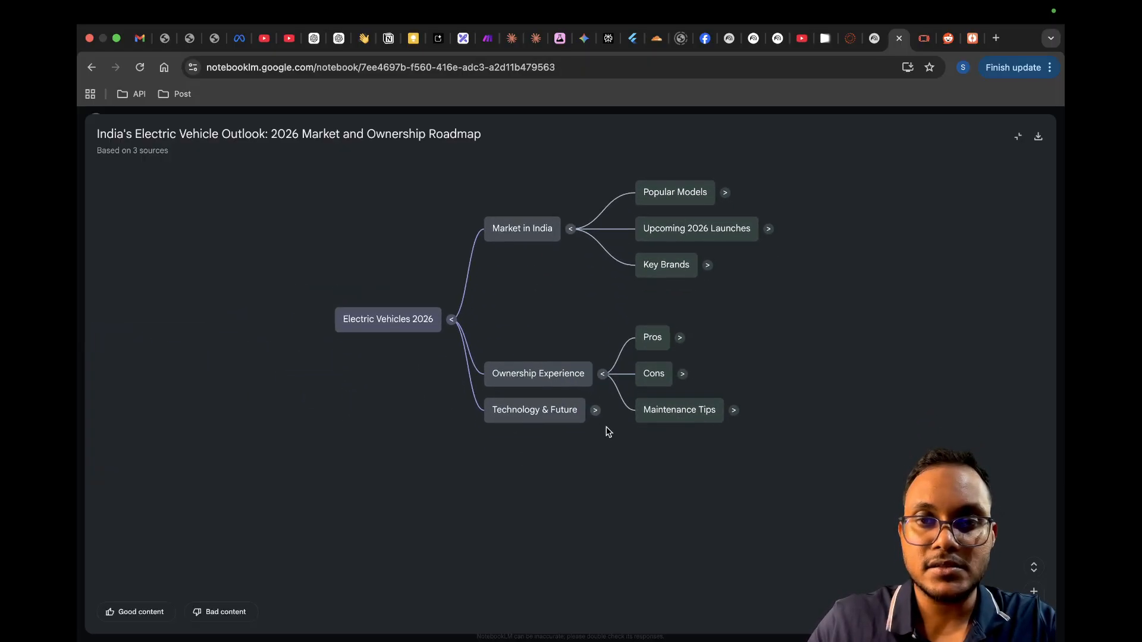
{"action": "left_click", "coordinate": [596, 410]}
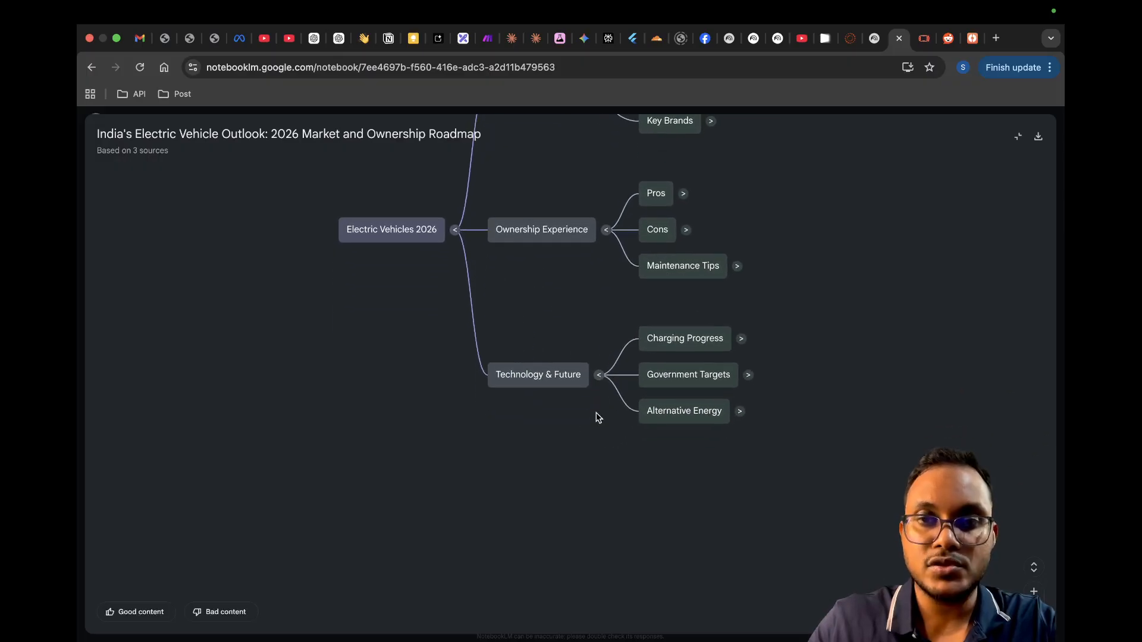
Step: Expand Charging Progress, Government Targets and Alternative Energy under the Technology & Future branch
{"action": "left_click", "coordinate": [741, 337]}
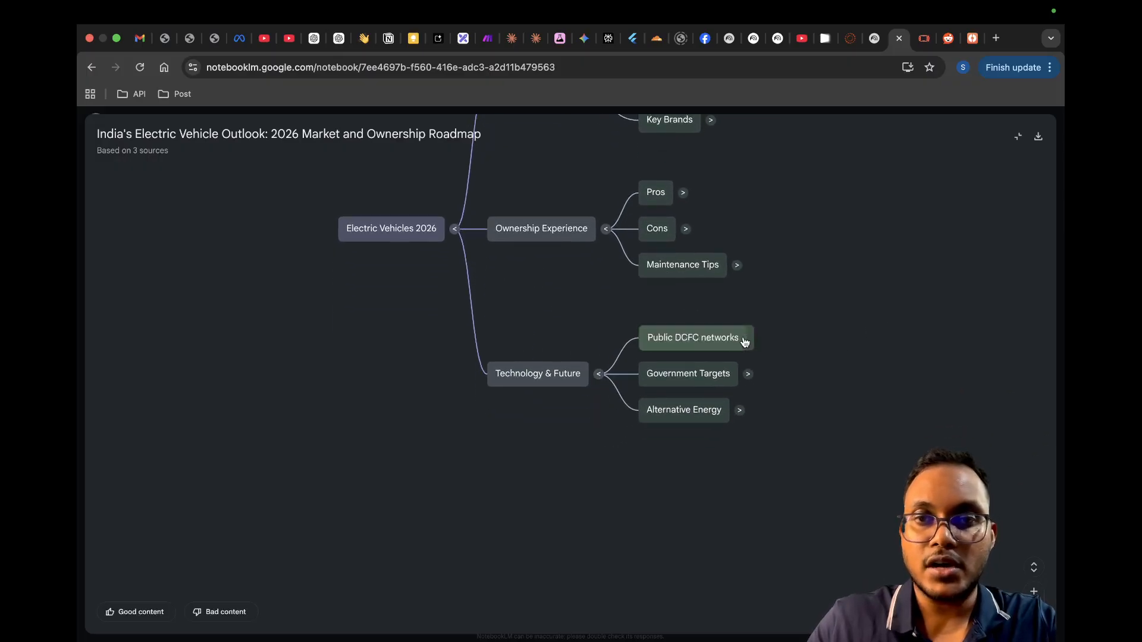
{"action": "left_click", "coordinate": [601, 410]}
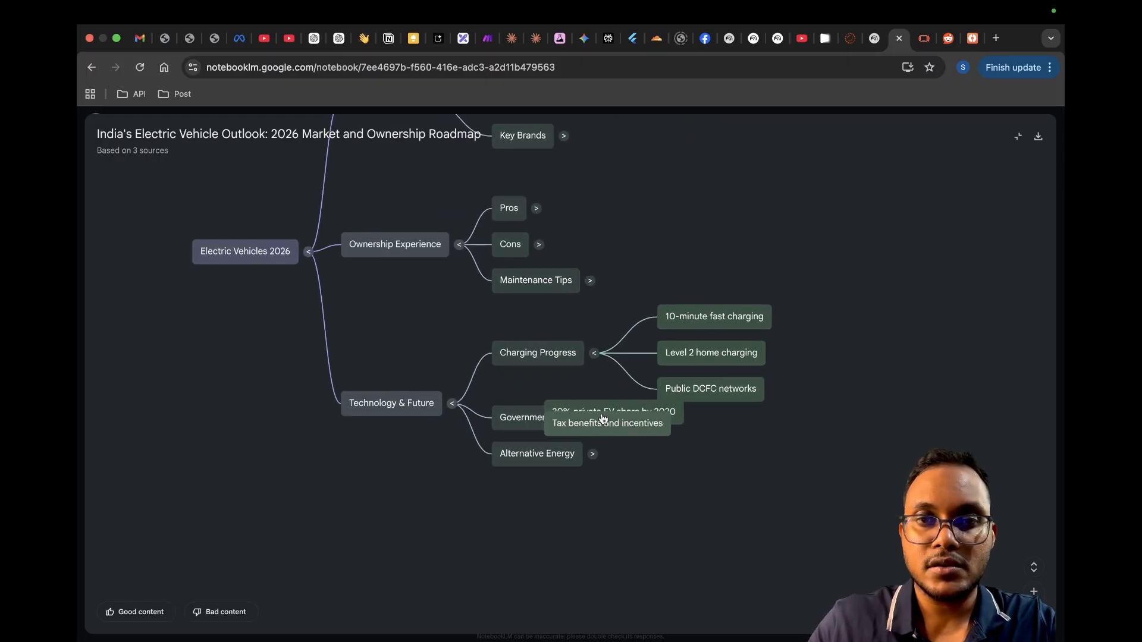
{"action": "left_click", "coordinate": [590, 410]}
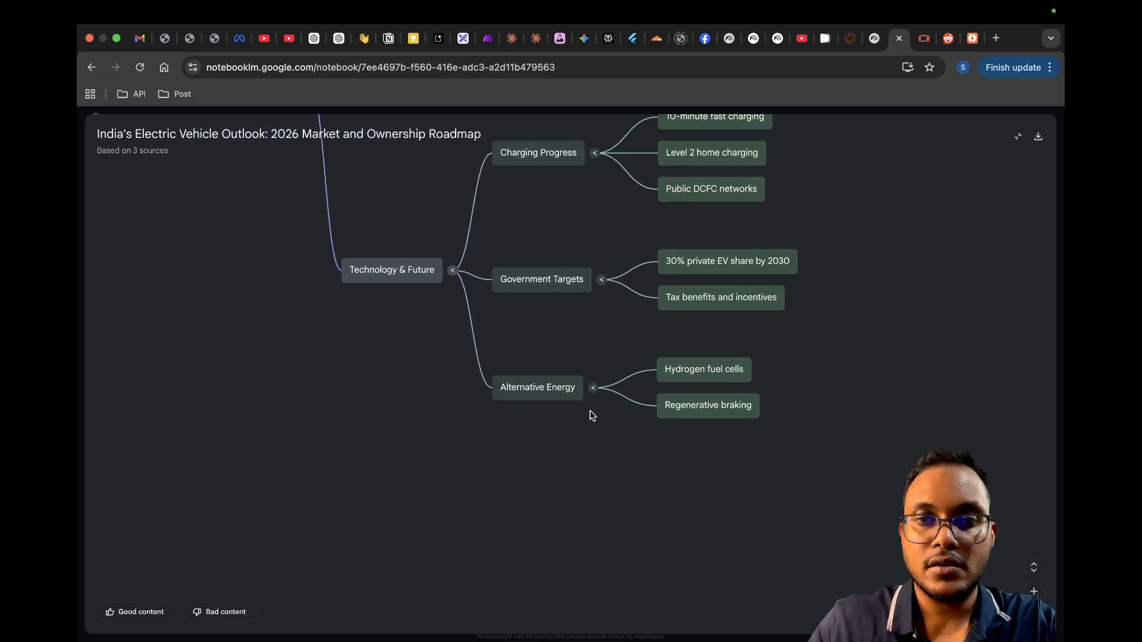
Step: Expand Pros, Cons and Maintenance Tips under the Ownership Experience branch
{"action": "scroll", "coordinate": [867, 396], "scroll_direction": "down", "scroll_amount": 2}
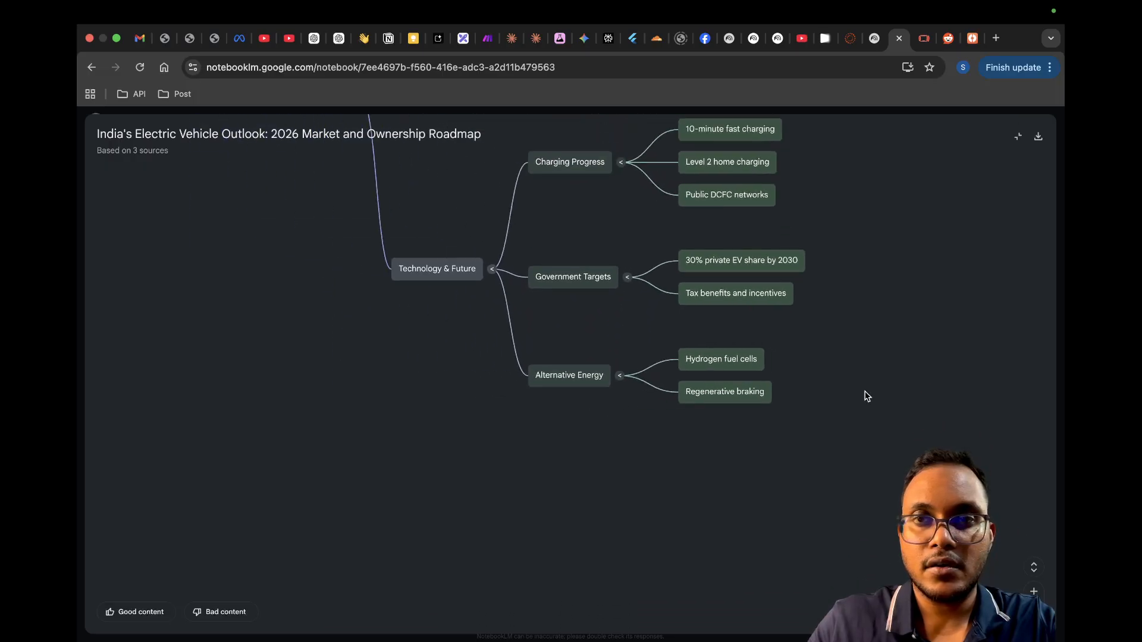
{"action": "left_click_drag", "start_coordinate": [867, 396], "coordinate": [854, 502]}
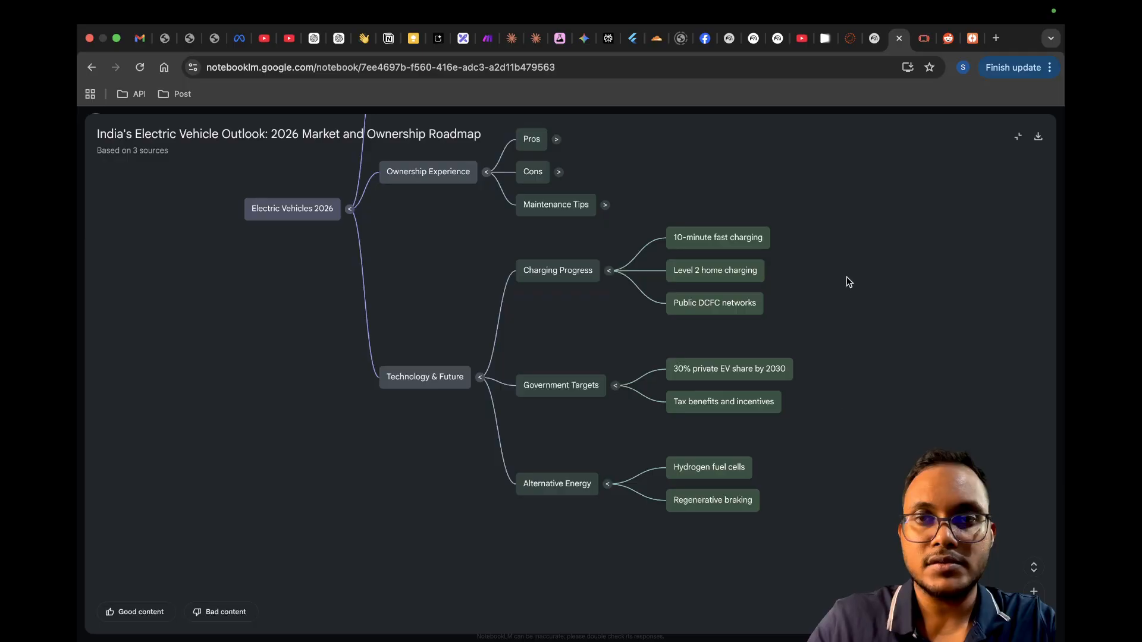
{"action": "left_click_drag", "start_coordinate": [846, 279], "coordinate": [856, 408]}
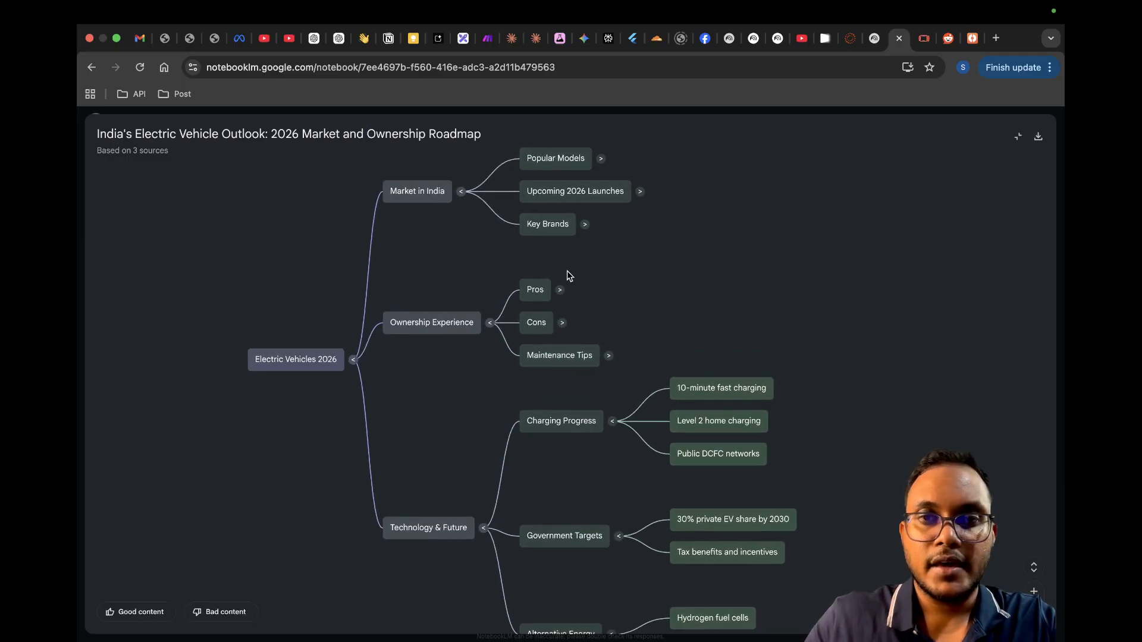
{"action": "left_click", "coordinate": [560, 291]}
{"action": "left_click", "coordinate": [572, 406]}
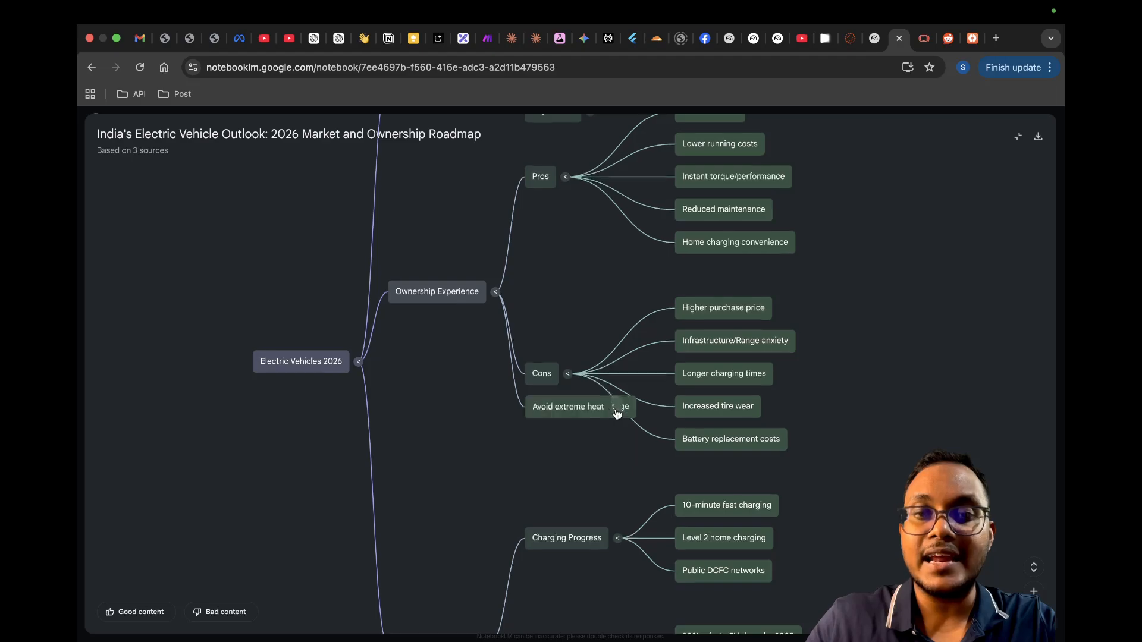
{"action": "left_click", "coordinate": [615, 406]}
Step: Expand Popular Models, Upcoming 2026 Launches and Key Brands under the Market in India branch
{"action": "left_click_drag", "start_coordinate": [905, 239], "coordinate": [847, 521]}
{"action": "left_click_drag", "start_coordinate": [846, 326], "coordinate": [862, 439]}
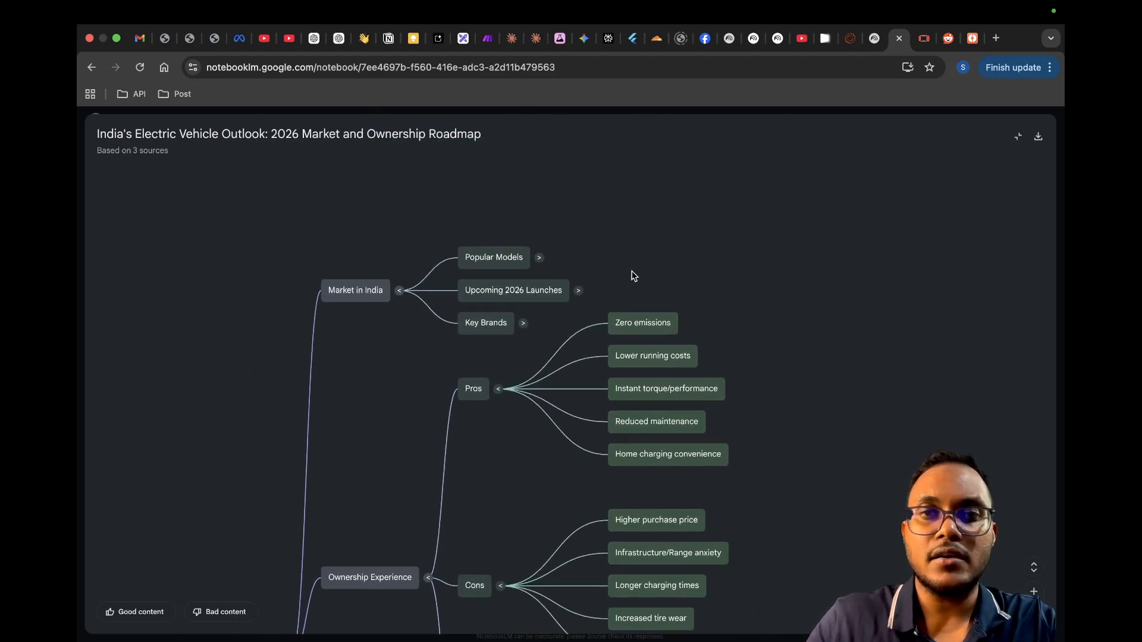
{"action": "left_click", "coordinate": [540, 258]}
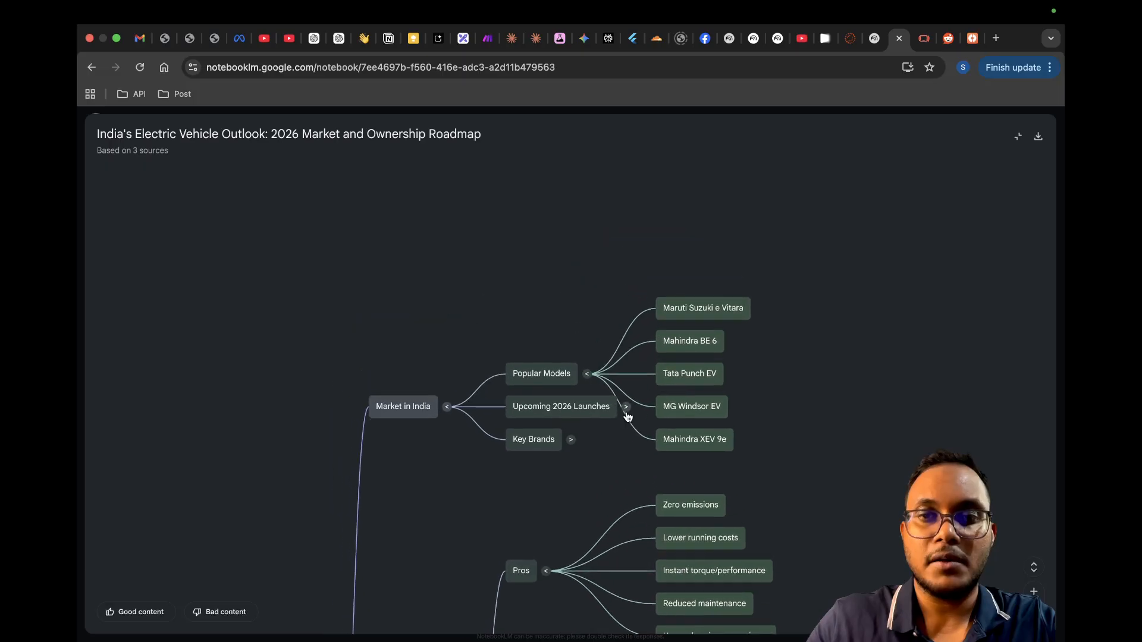
{"action": "left_click", "coordinate": [626, 408]}
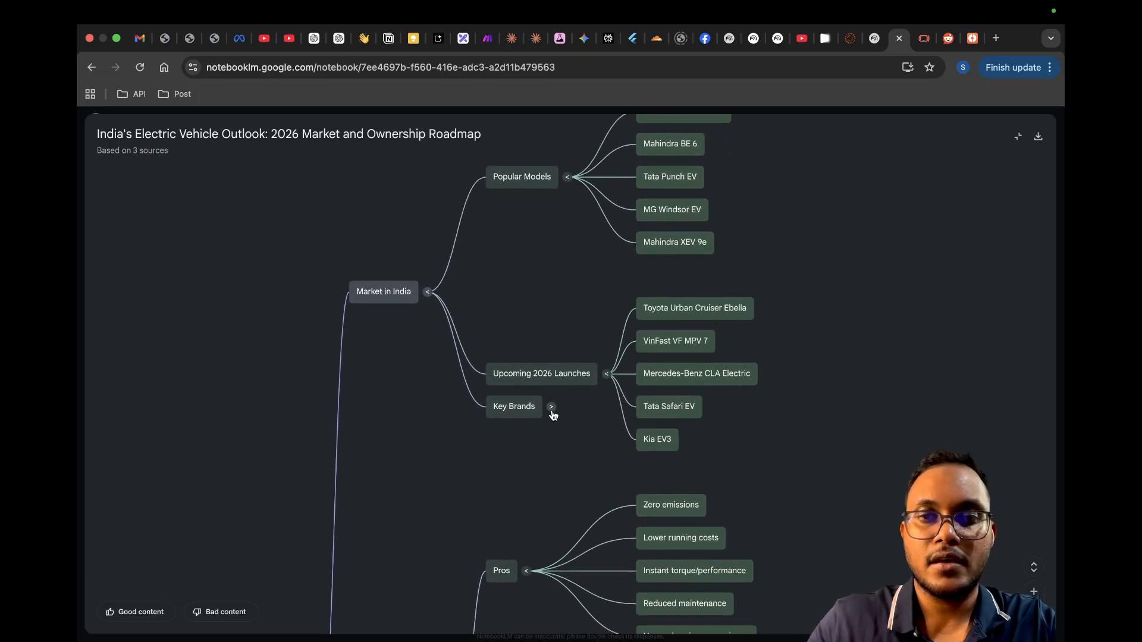
{"action": "left_click", "coordinate": [552, 410]}
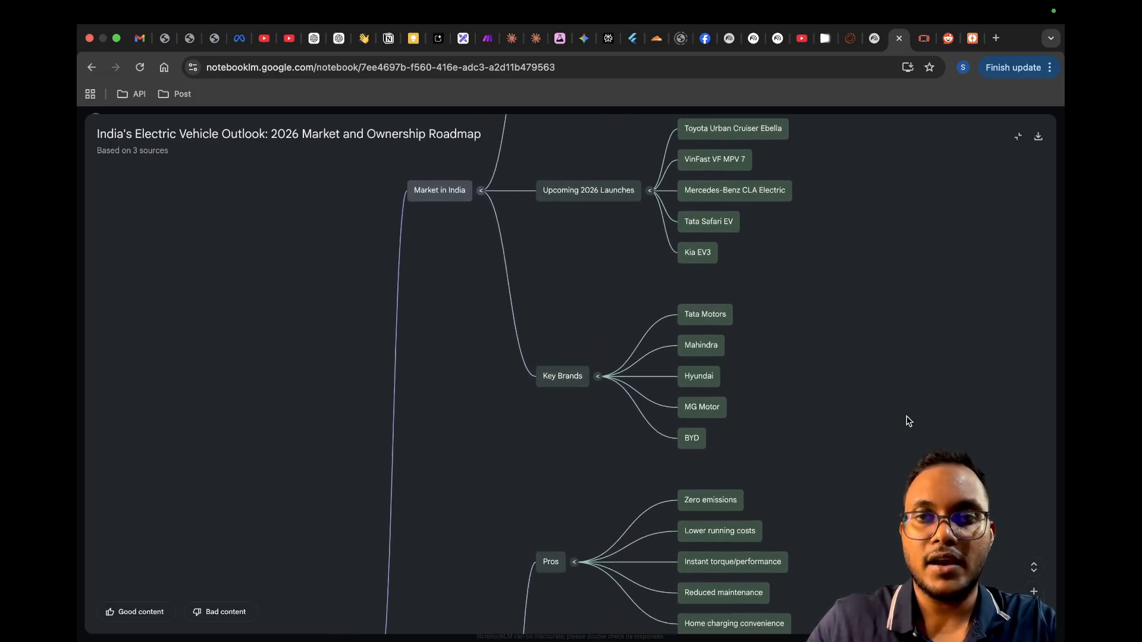
{"action": "scroll", "coordinate": [908, 421], "scroll_direction": "down", "scroll_amount": 5}
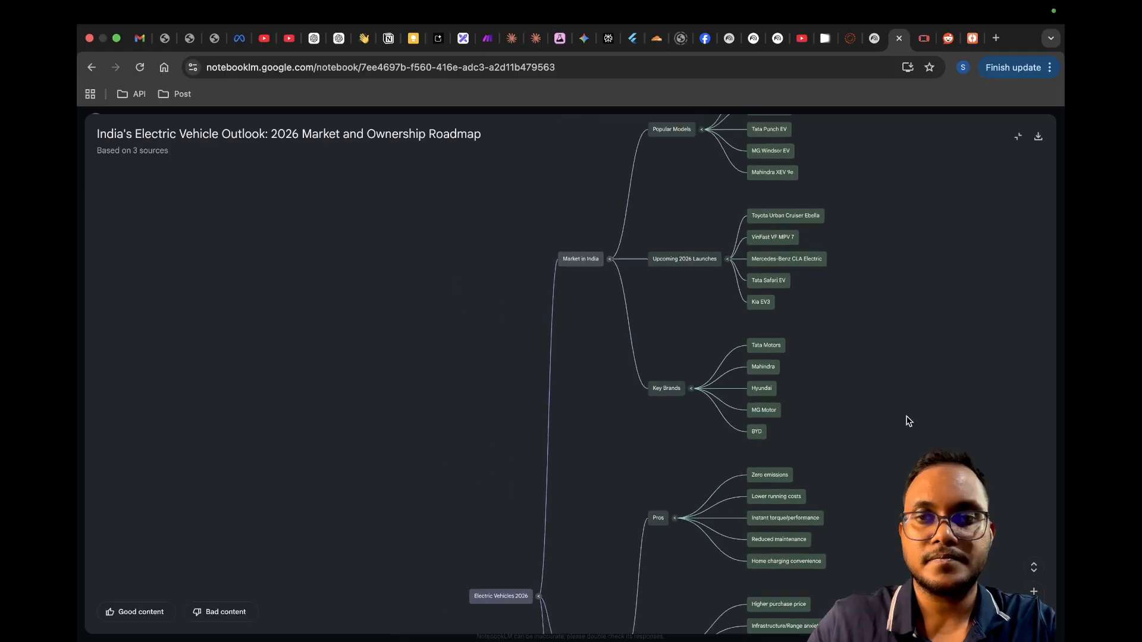
{"action": "left_click_drag", "start_coordinate": [904, 420], "coordinate": [736, 377]}
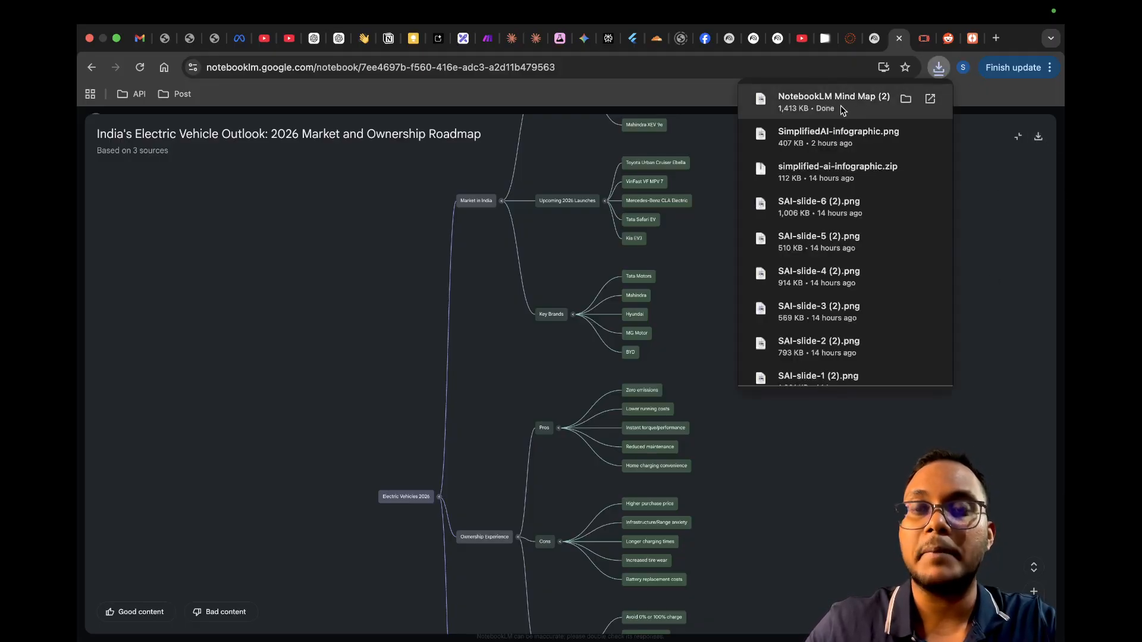
Step: Open the downloaded NotebookLM Mind Map image in Preview, examine its branches in full screen and return to the notebook in the browser
{"action": "left_click", "coordinate": [840, 105]}
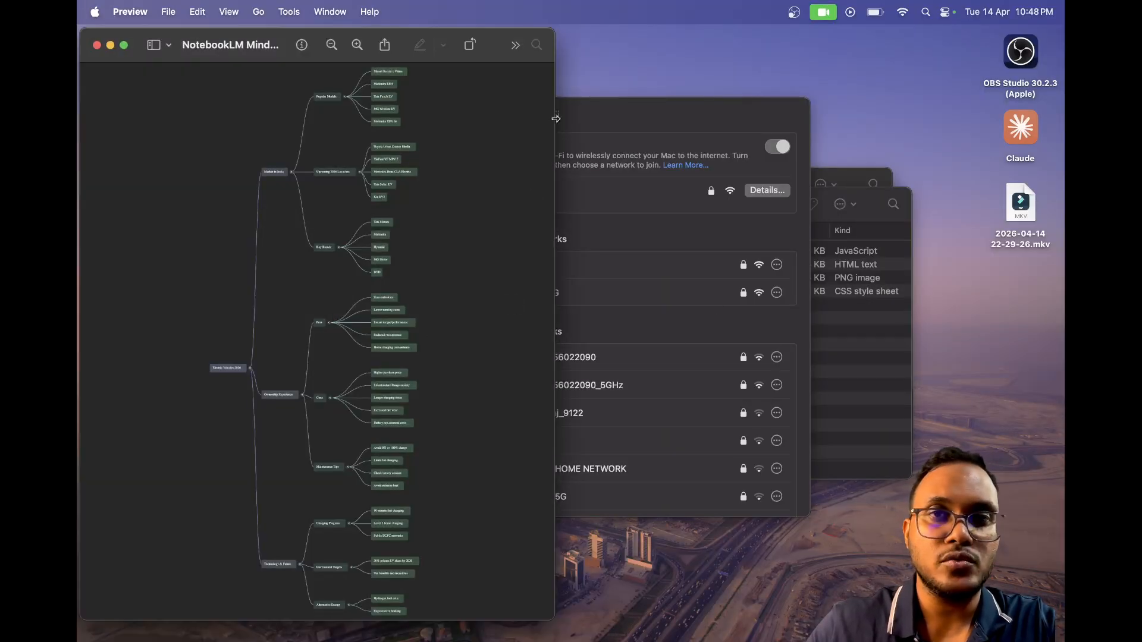
{"action": "left_click", "coordinate": [123, 46]}
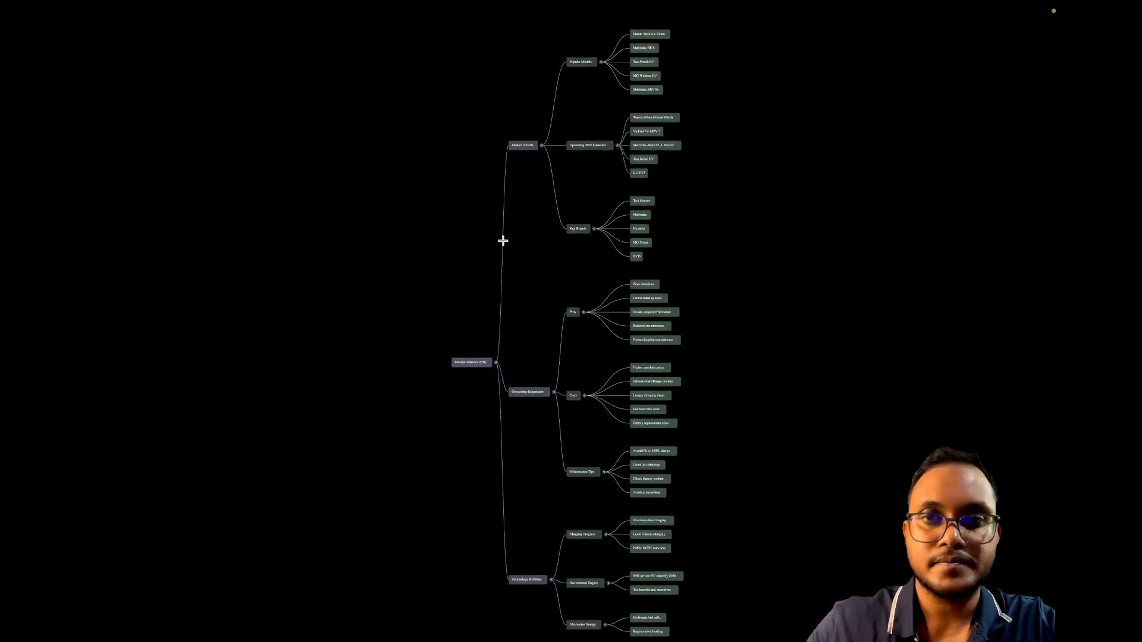
{"action": "scroll", "coordinate": [634, 336], "scroll_direction": "up", "scroll_amount": 10}
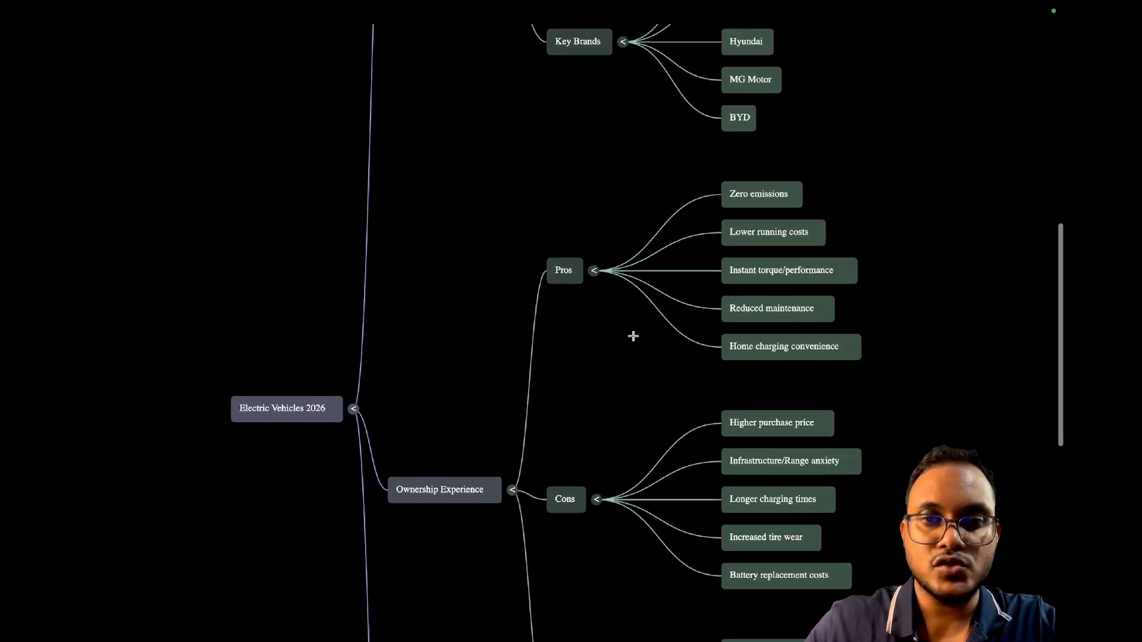
{"action": "scroll", "coordinate": [633, 336], "scroll_direction": "left", "scroll_amount": 2}
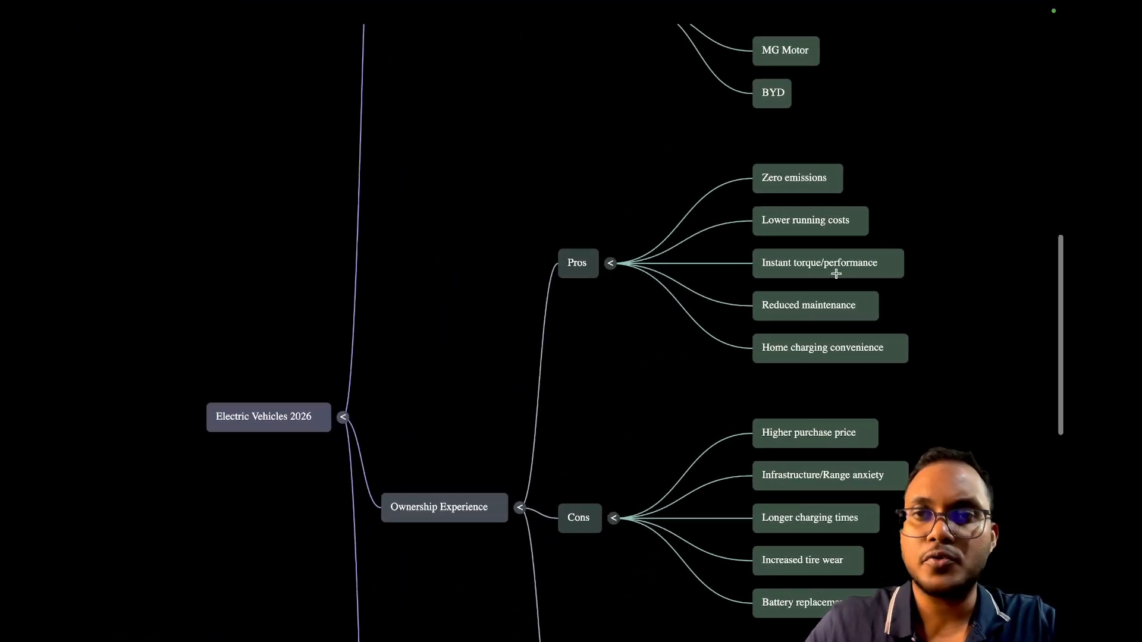
{"action": "scroll", "coordinate": [835, 330], "scroll_direction": "down", "scroll_amount": 5}
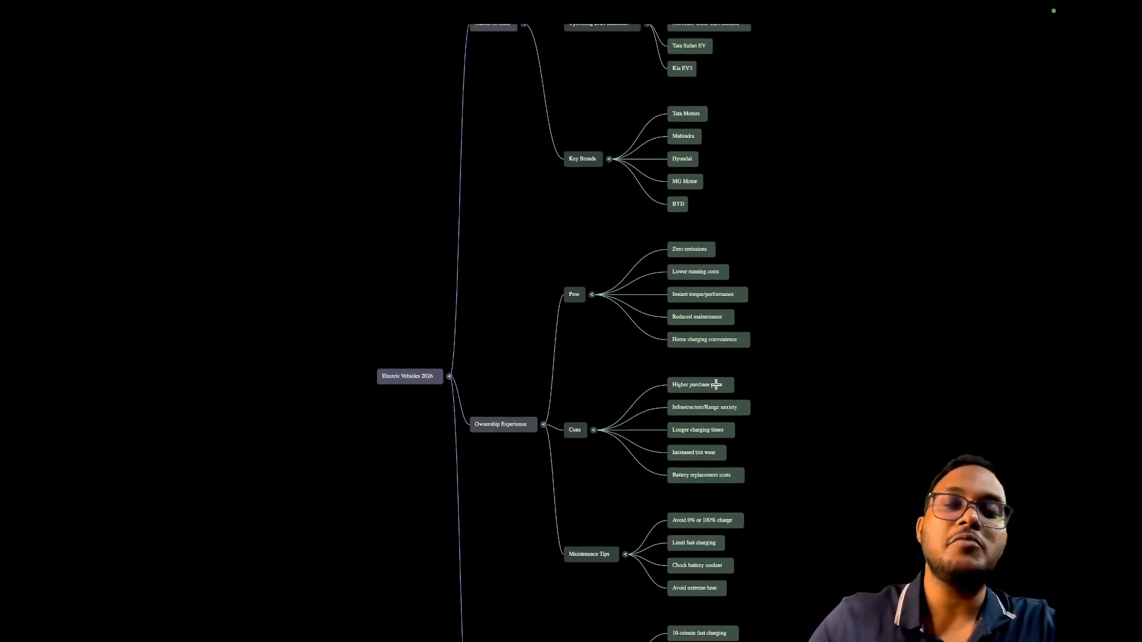
{"action": "key", "text": "Escape"}
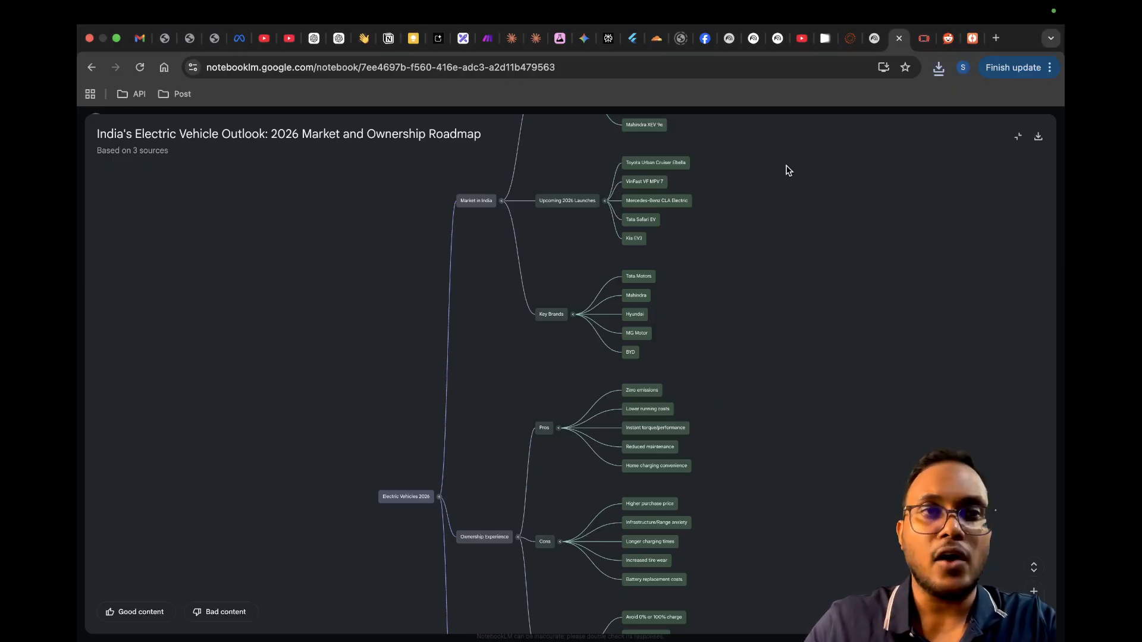
Step: Close the mind map and generate a slide deck from the three sources
{"action": "left_click", "coordinate": [1019, 138]}
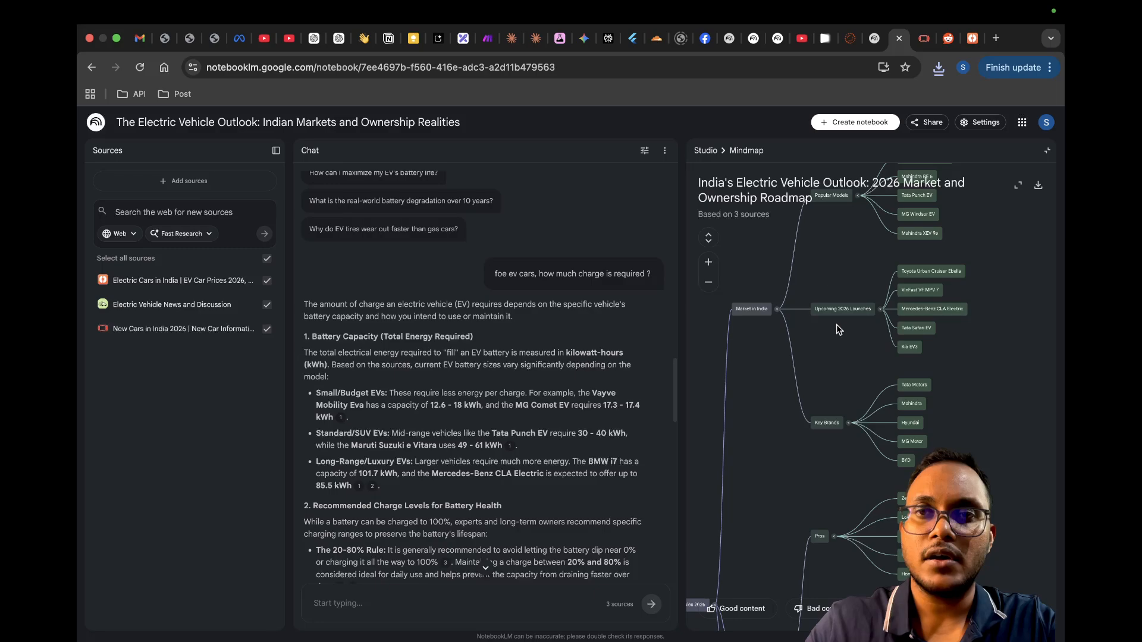
{"action": "left_click", "coordinate": [1047, 152]}
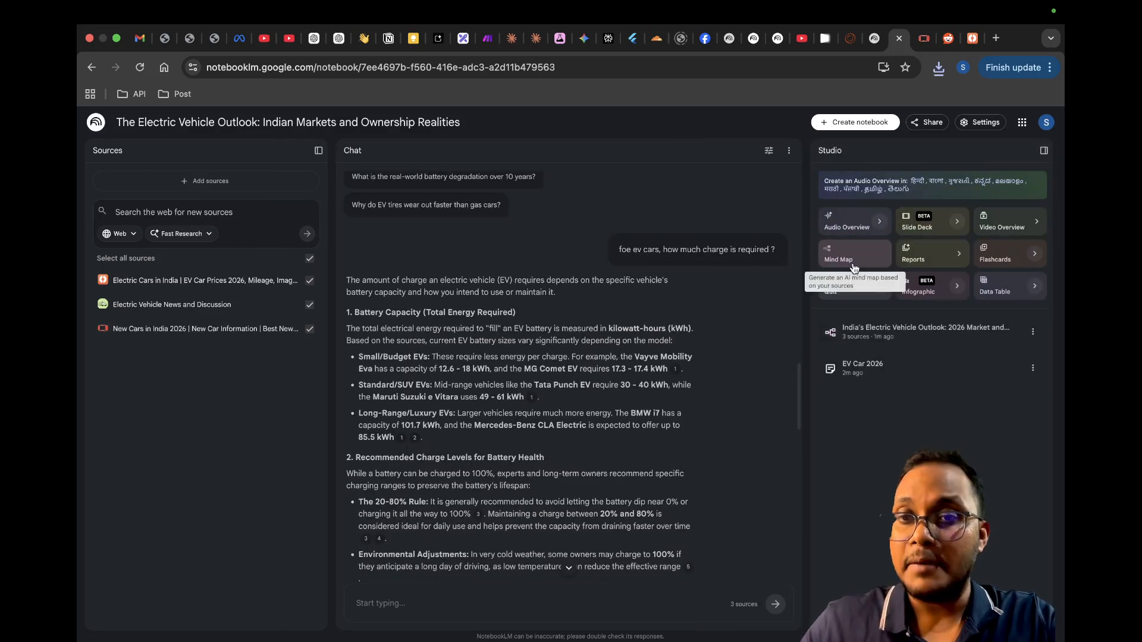
{"action": "left_click", "coordinate": [925, 224]}
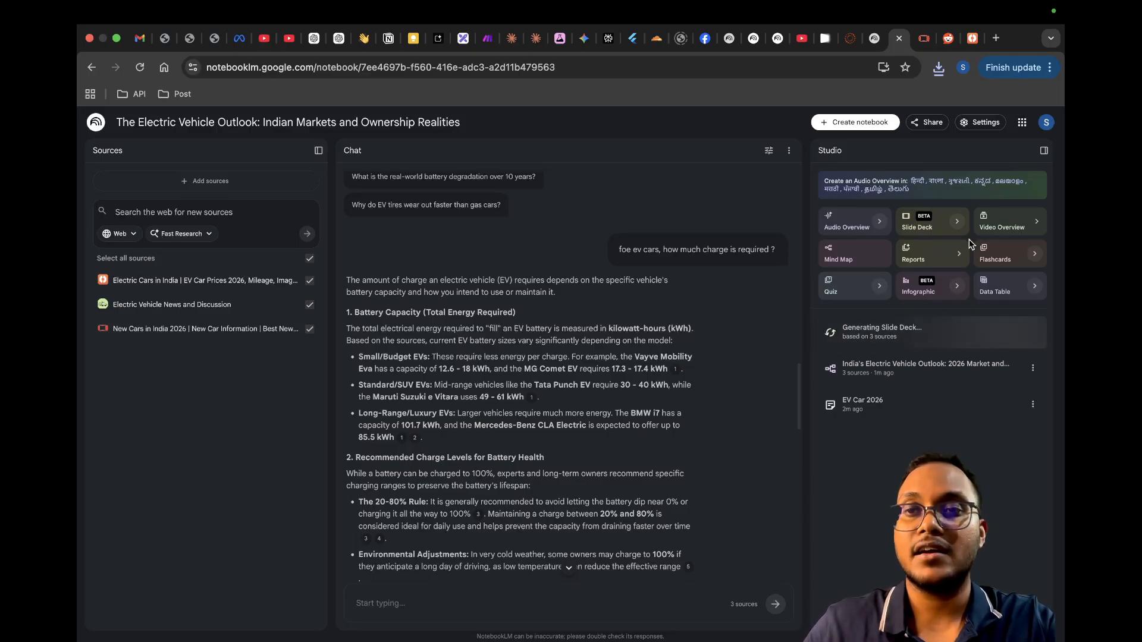
Step: Customize a video overview with the Brief format and the Retro print visual style
{"action": "left_click", "coordinate": [997, 232]}
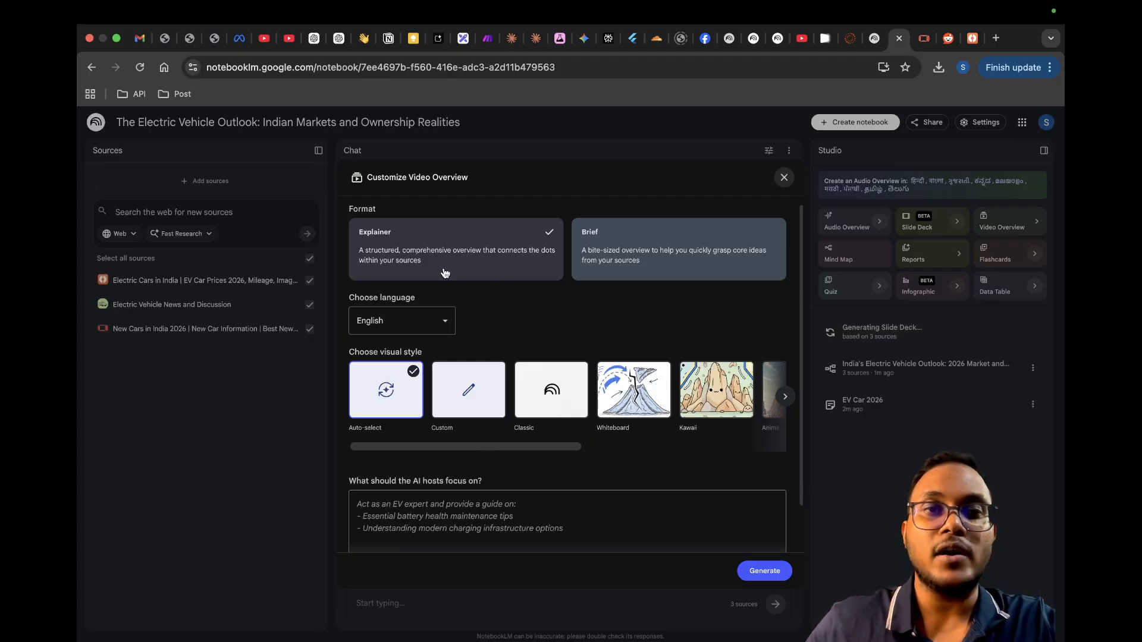
{"action": "left_click", "coordinate": [670, 250]}
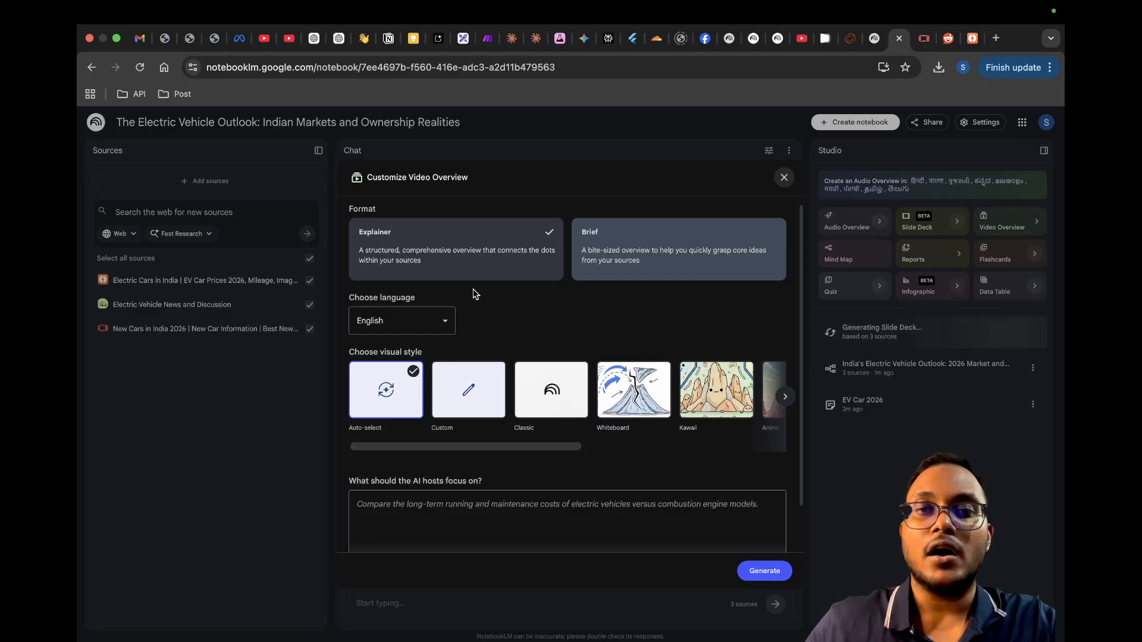
{"action": "left_click", "coordinate": [651, 254]}
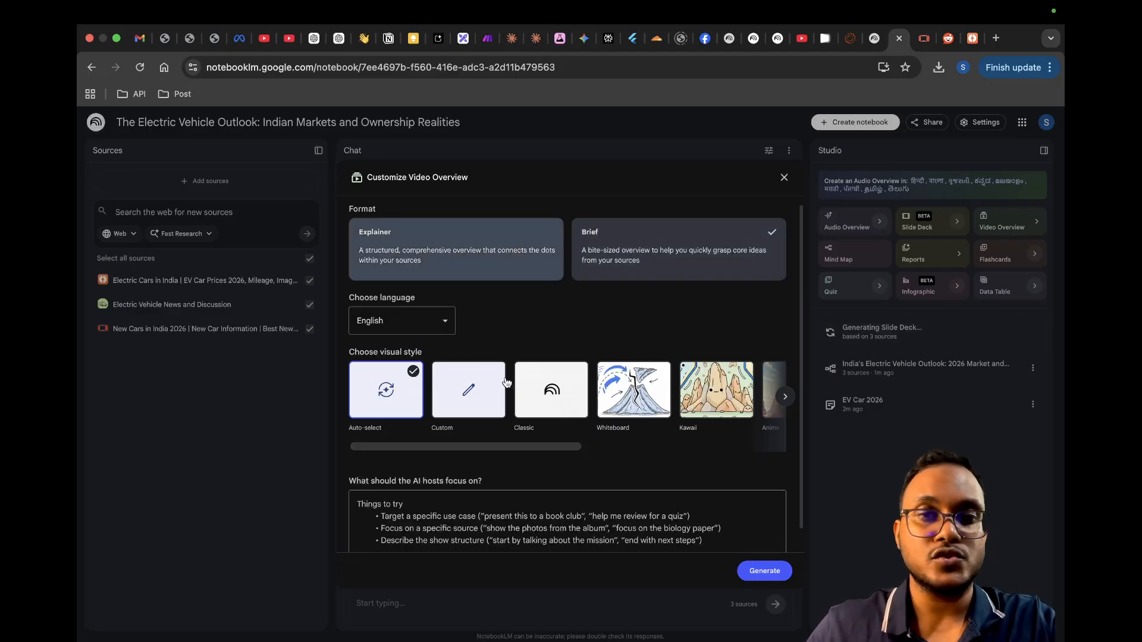
{"action": "scroll", "coordinate": [476, 384], "scroll_direction": "right", "scroll_amount": 3}
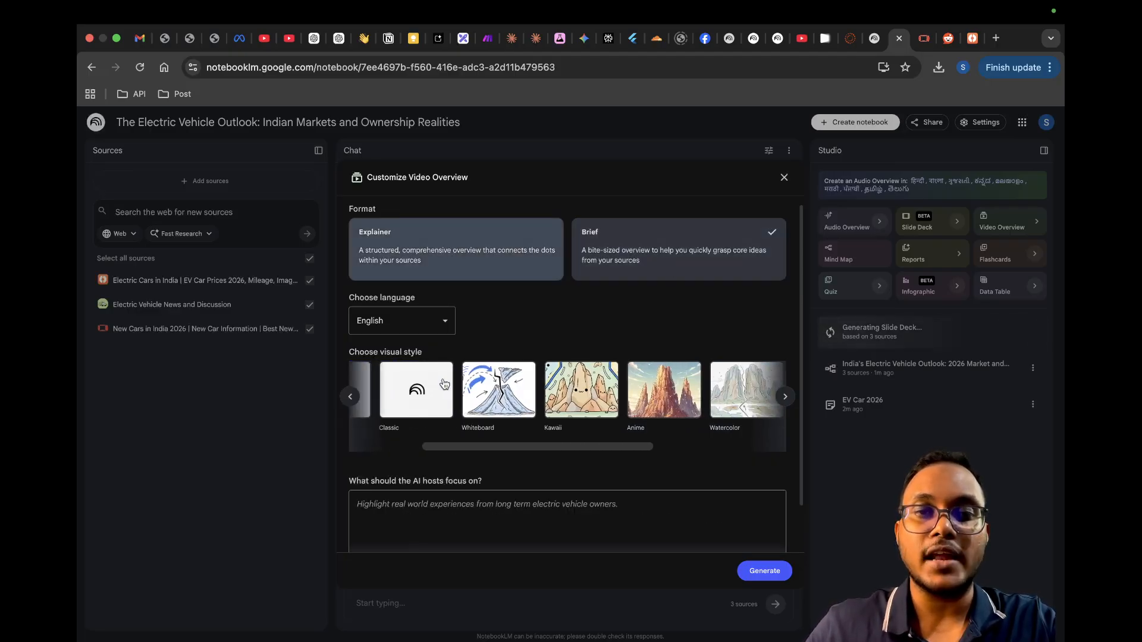
{"action": "scroll", "coordinate": [550, 414], "scroll_direction": "right", "scroll_amount": 3}
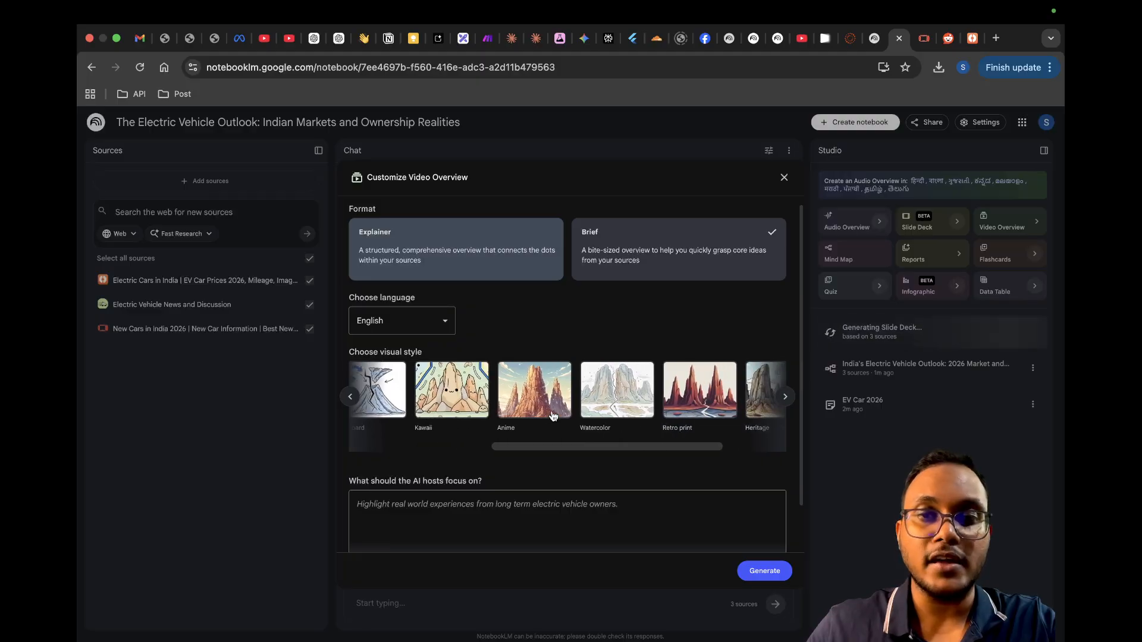
{"action": "scroll", "coordinate": [669, 409], "scroll_direction": "right", "scroll_amount": 3}
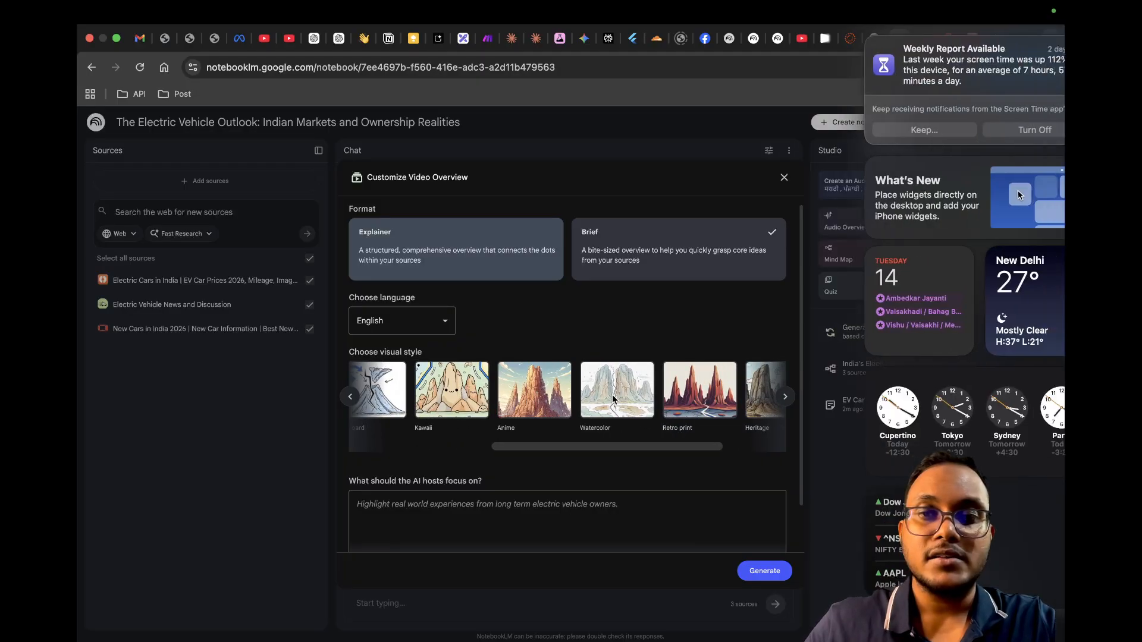
{"action": "left_click", "coordinate": [687, 407]}
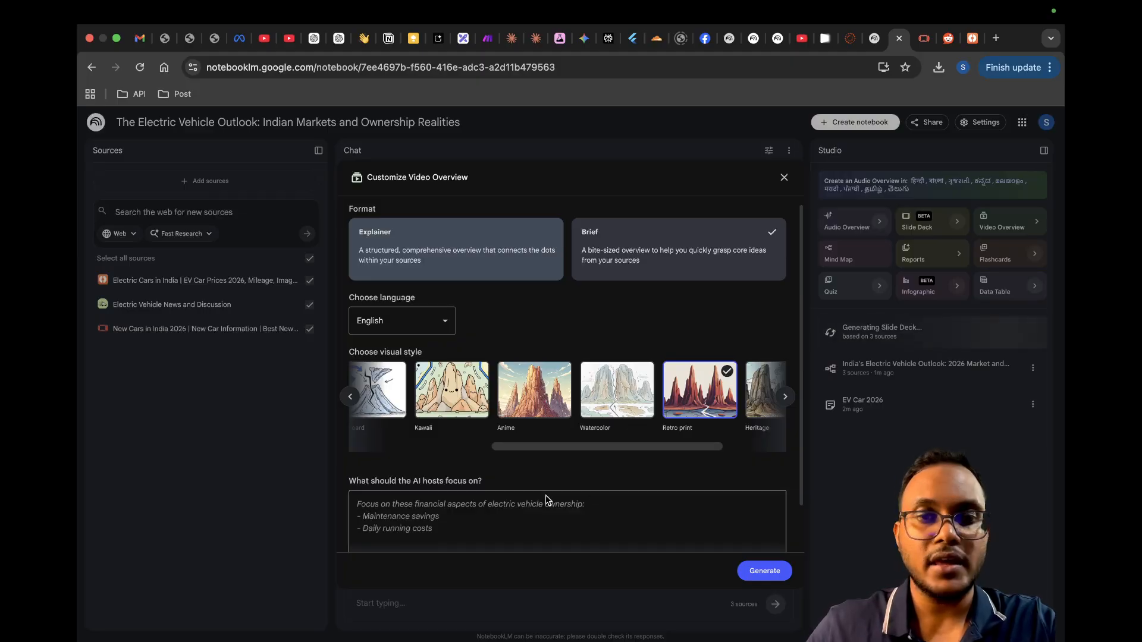
Step: Use the suggested Owner Perspectives prompt as the AI hosts' focus and generate the video overview
{"action": "scroll", "coordinate": [531, 498], "scroll_direction": "down", "scroll_amount": 2}
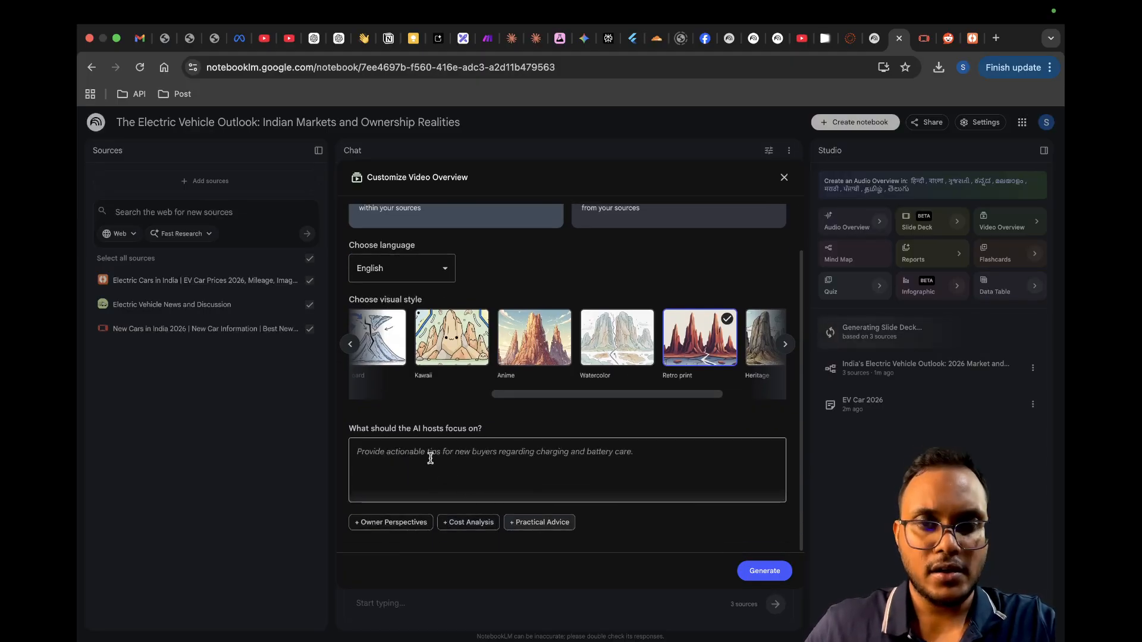
{"action": "left_click", "coordinate": [395, 526]}
{"action": "key", "text": "Tab"}
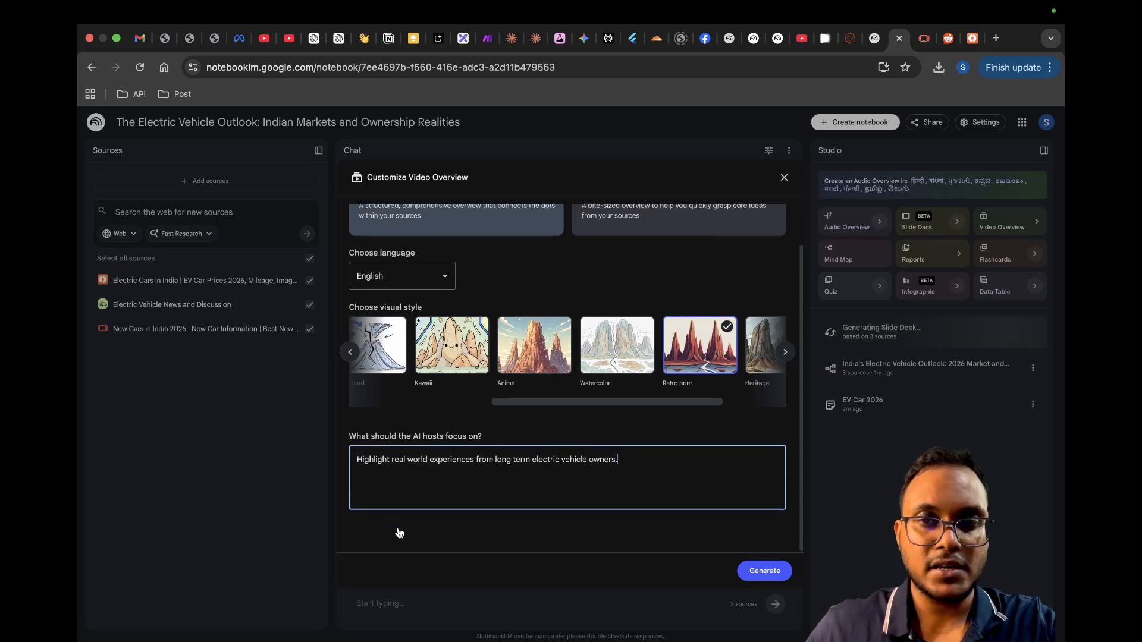
{"action": "left_click", "coordinate": [765, 570]}
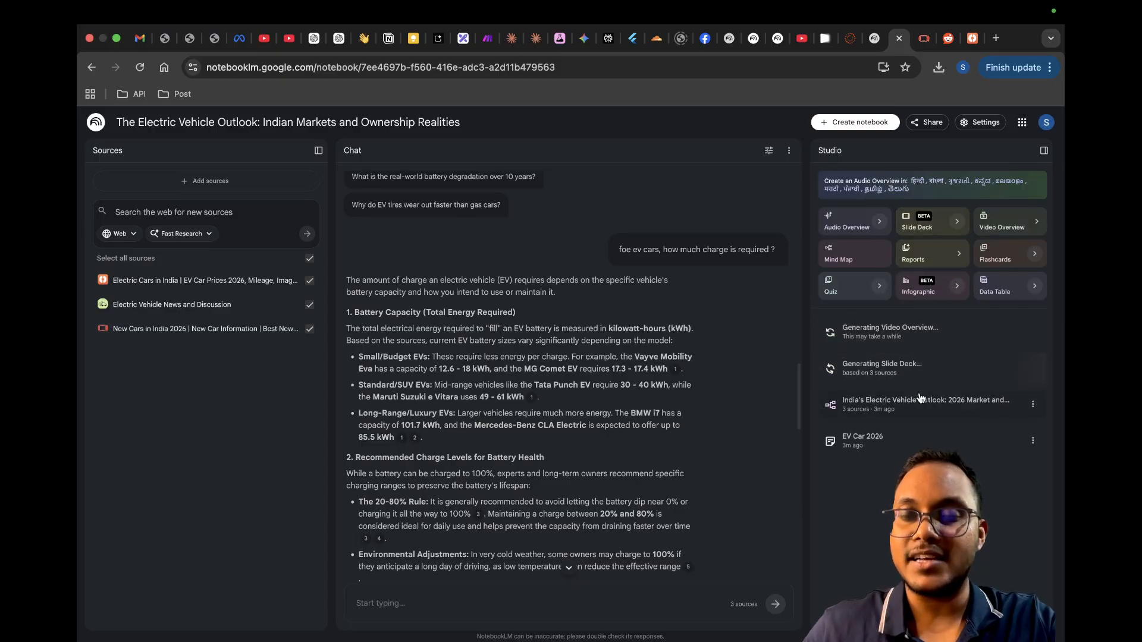
Step: Generate an infographic from the three sources
{"action": "left_click", "coordinate": [926, 285]}
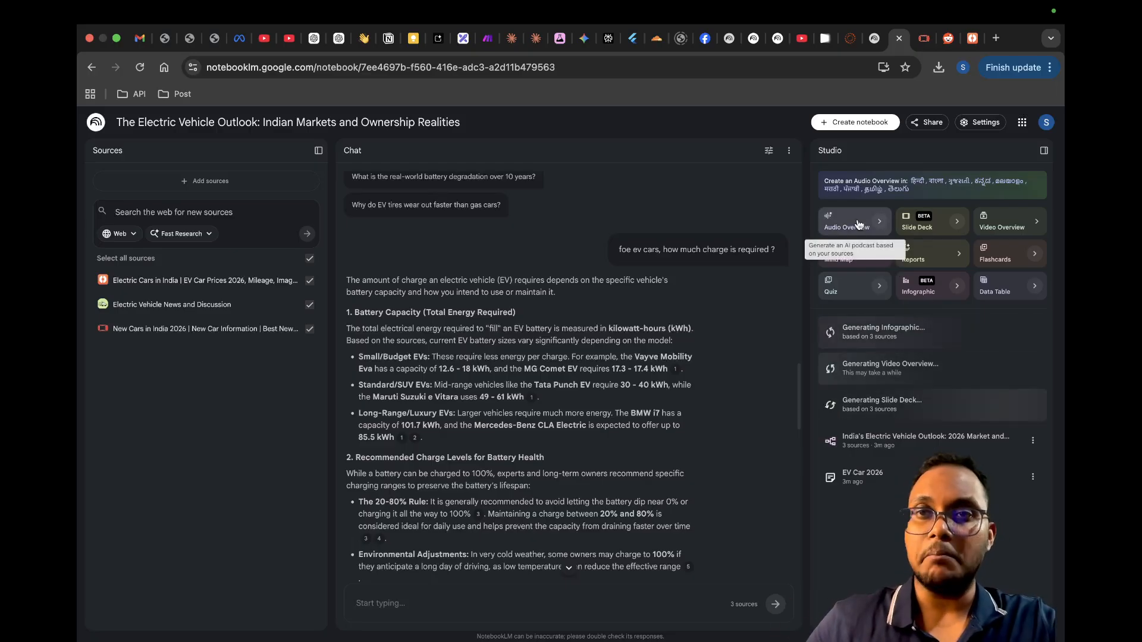
Step: Switch to the Google News Technology Roundup 2026 notebook and review its chat answers from start to end
{"action": "left_click", "coordinate": [776, 44]}
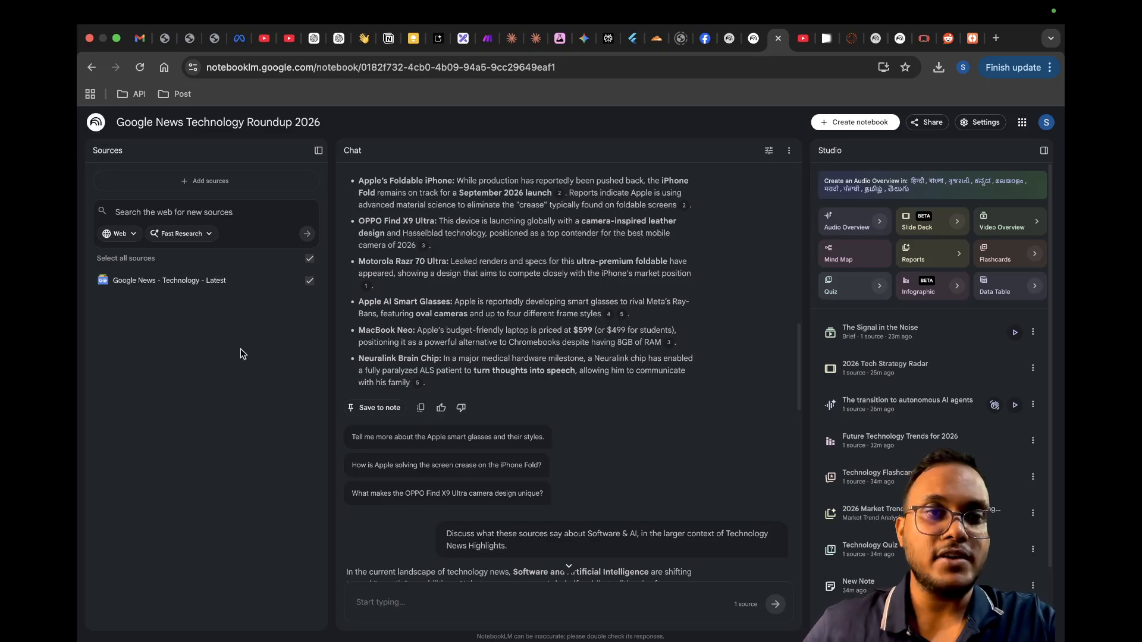
{"action": "scroll", "coordinate": [527, 373], "scroll_direction": "up", "scroll_amount": 6}
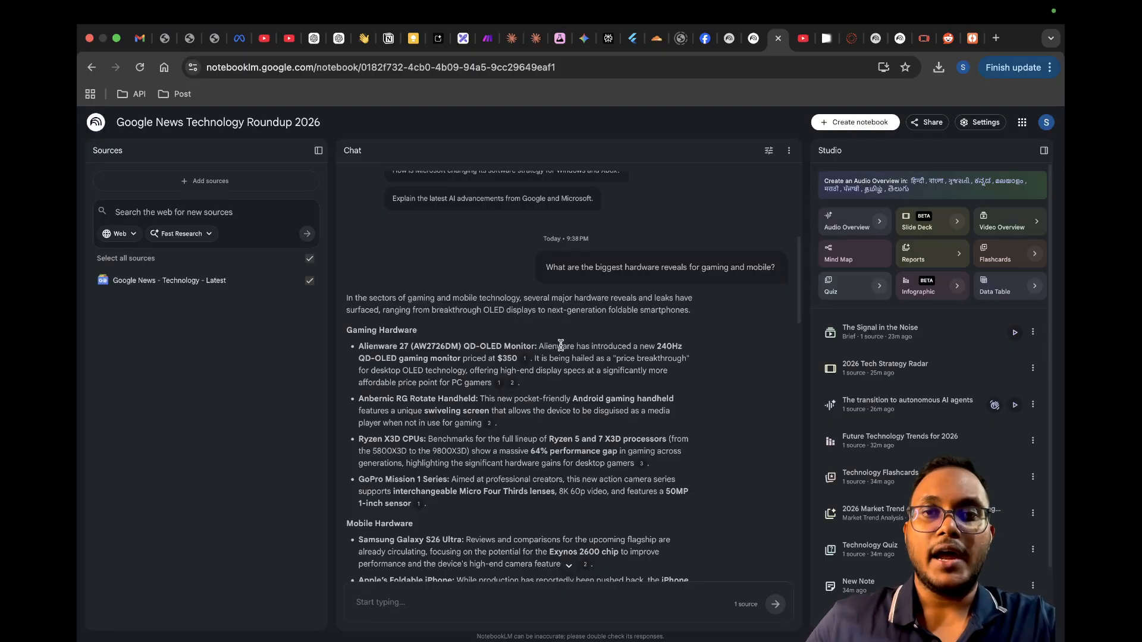
{"action": "scroll", "coordinate": [589, 342], "scroll_direction": "up", "scroll_amount": 1}
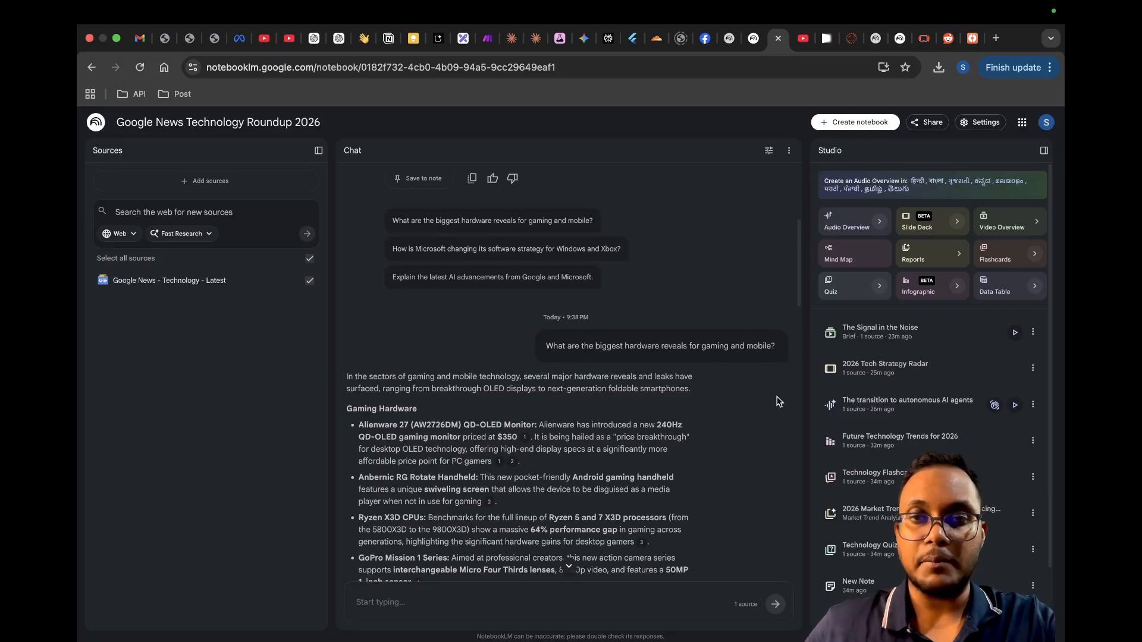
{"action": "scroll", "coordinate": [634, 413], "scroll_direction": "down", "scroll_amount": 10}
{"action": "scroll", "coordinate": [634, 413], "scroll_direction": "down", "scroll_amount": 6}
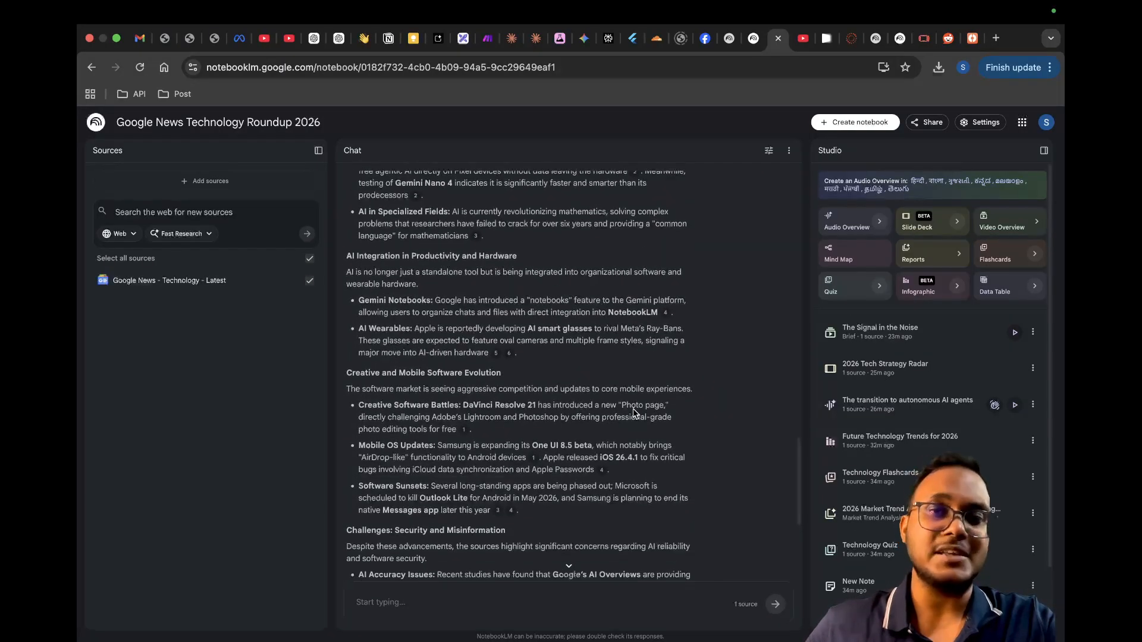
{"action": "scroll", "coordinate": [634, 409], "scroll_direction": "down", "scroll_amount": 3}
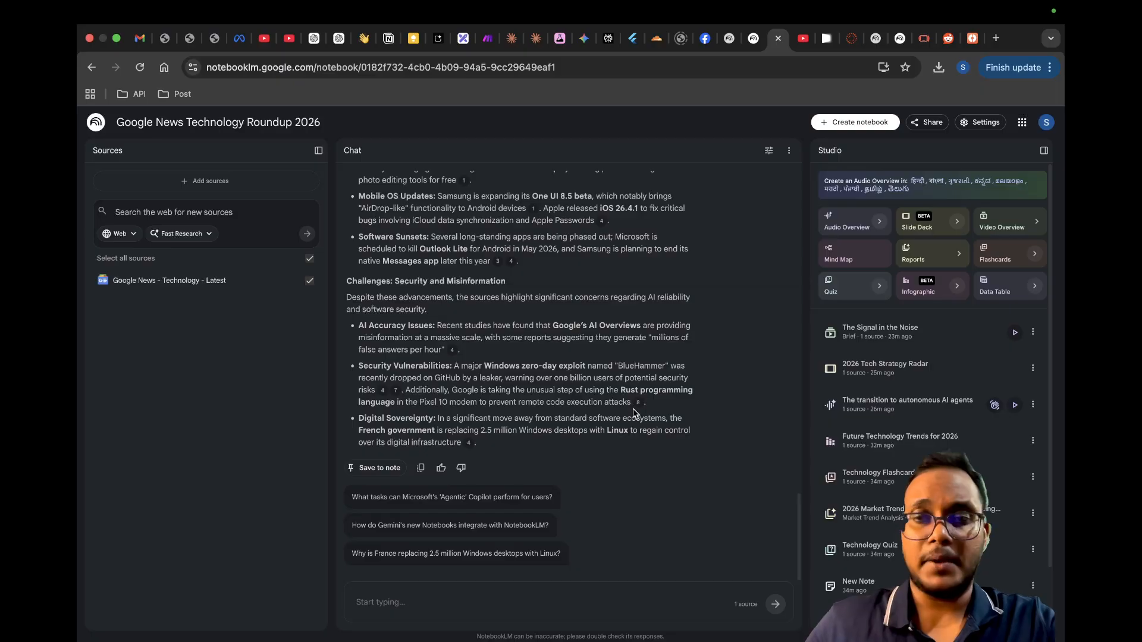
Step: Look through the notebook's generated Studio outputs and open the video overview The Signal in the Noise
{"action": "scroll", "coordinate": [907, 448], "scroll_direction": "down", "scroll_amount": 2}
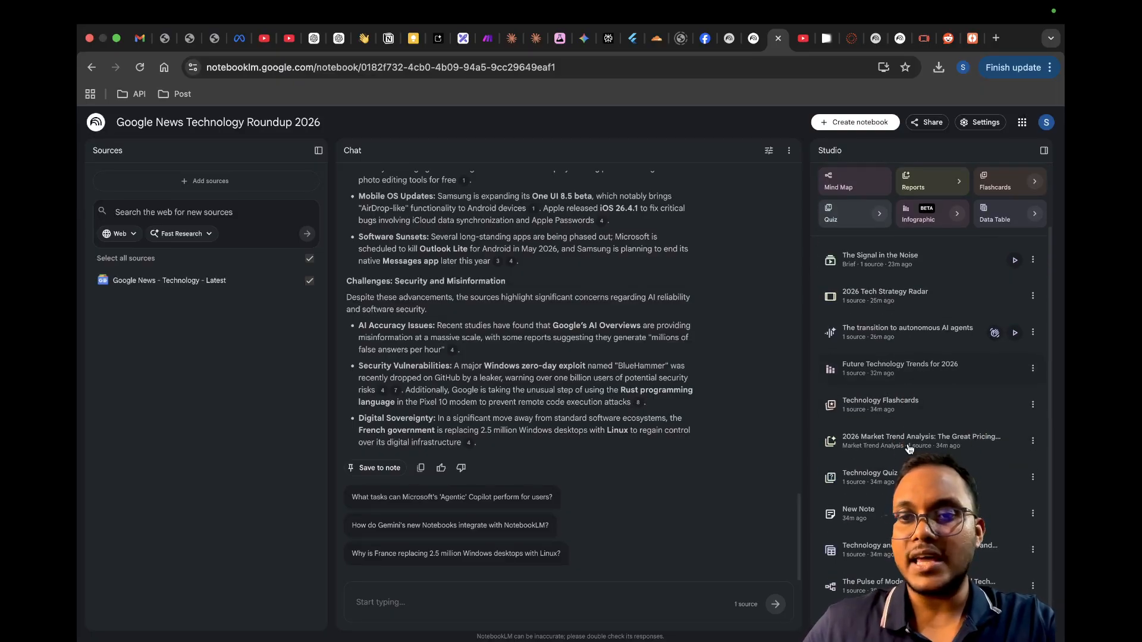
{"action": "scroll", "coordinate": [908, 449], "scroll_direction": "up", "scroll_amount": 2}
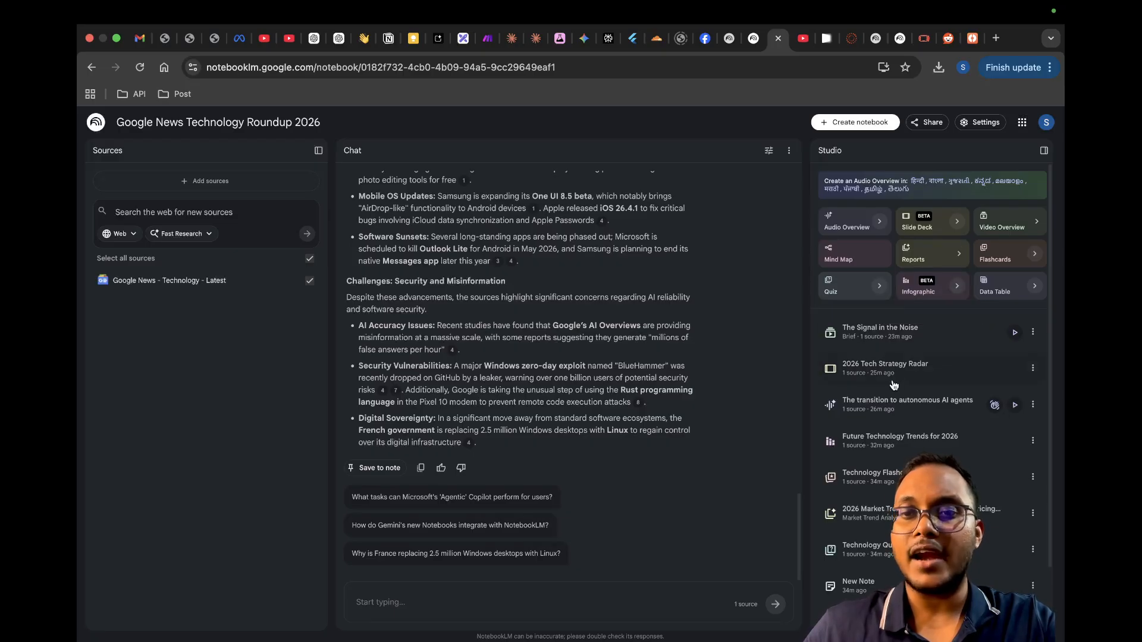
{"action": "scroll", "coordinate": [862, 318], "scroll_direction": "down", "scroll_amount": 2}
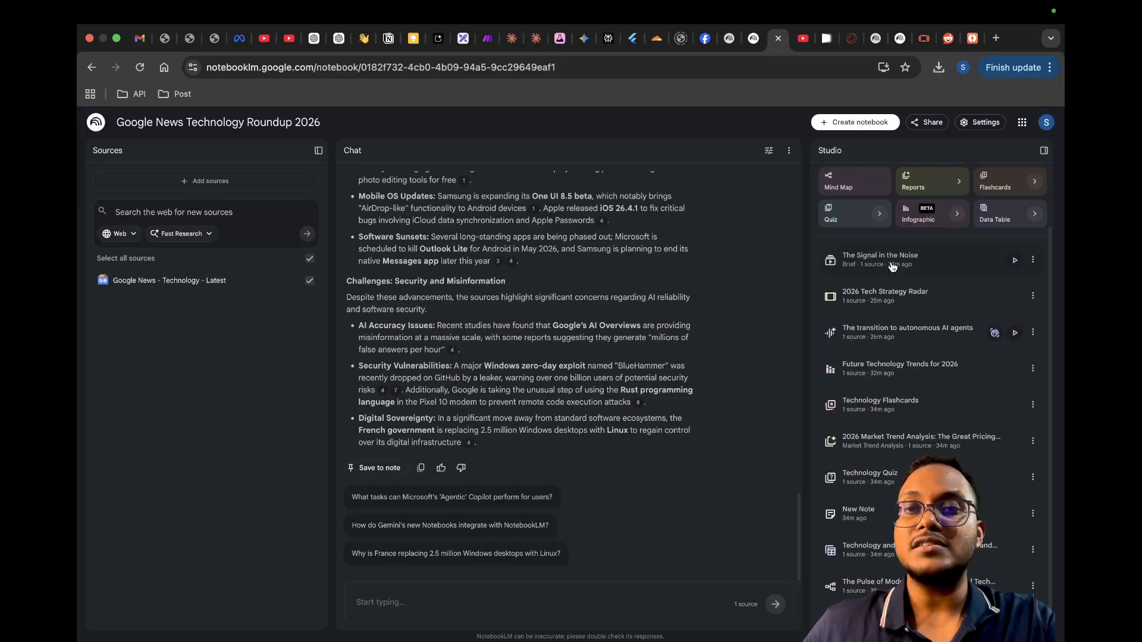
{"action": "left_click", "coordinate": [892, 266]}
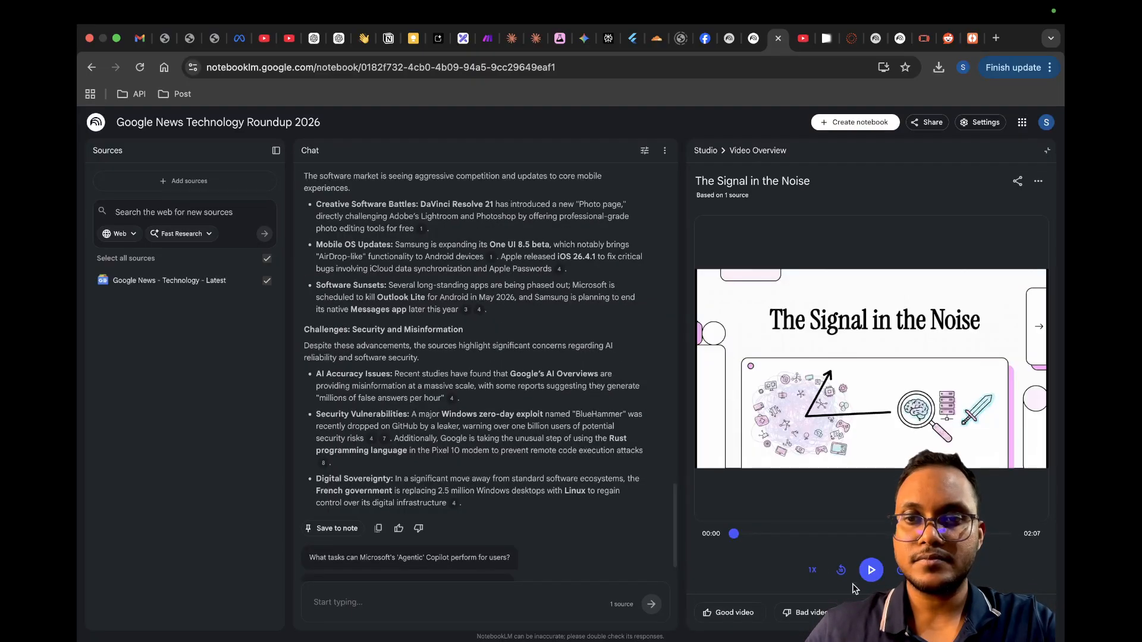
Step: Play The Signal in the Noise video overview, skip ahead to sample two further sections, and close it
{"action": "left_click", "coordinate": [869, 574]}
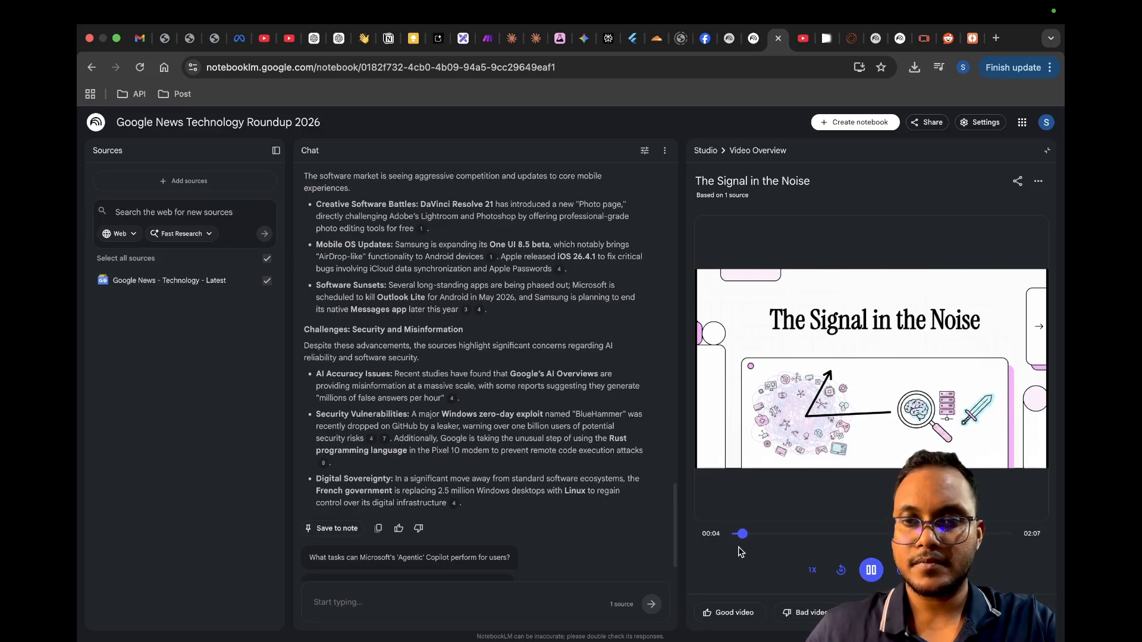
{"action": "left_click", "coordinate": [789, 534]}
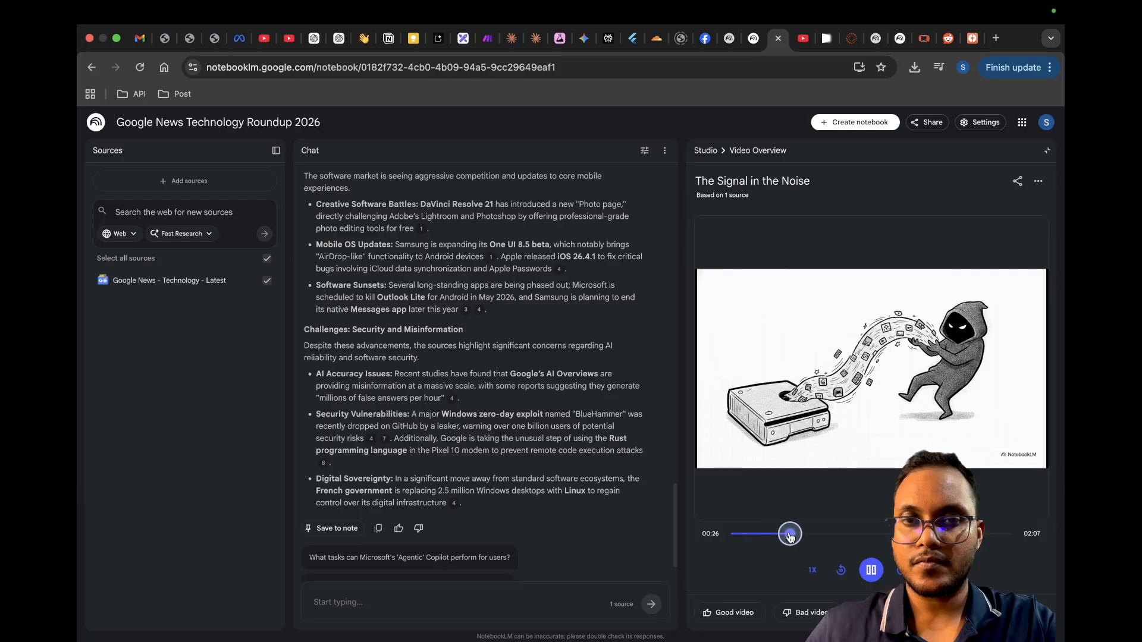
{"action": "left_click", "coordinate": [871, 536]}
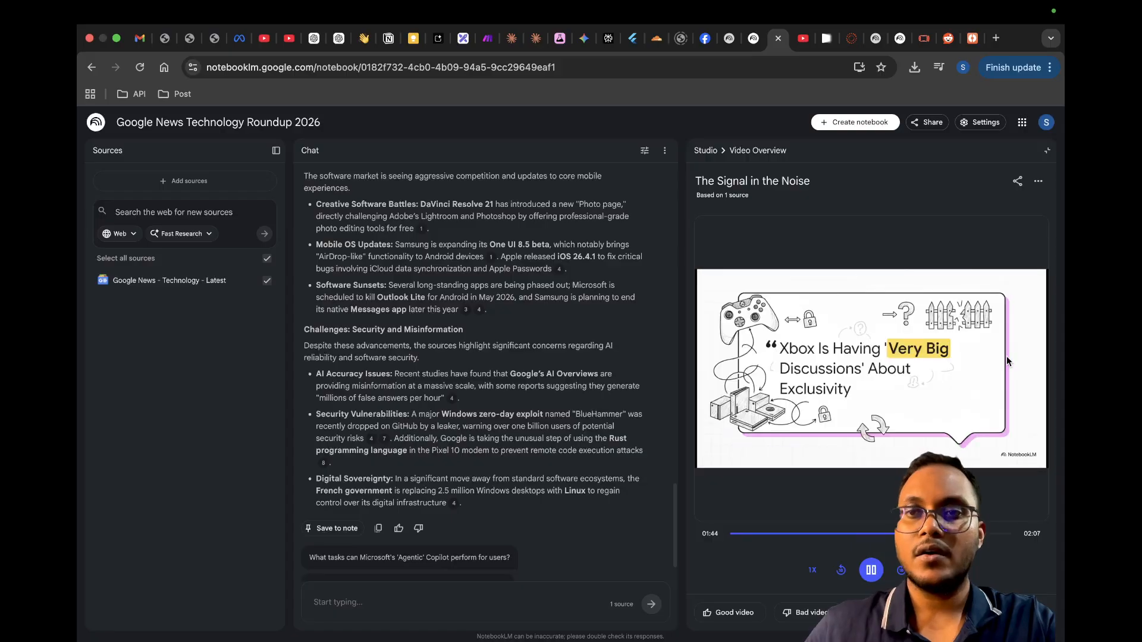
{"action": "left_click", "coordinate": [1046, 151]}
Step: Open the 2026 Tech Strategy Radar slide deck and skim its slides before returning to the first one
{"action": "left_click", "coordinate": [925, 363]}
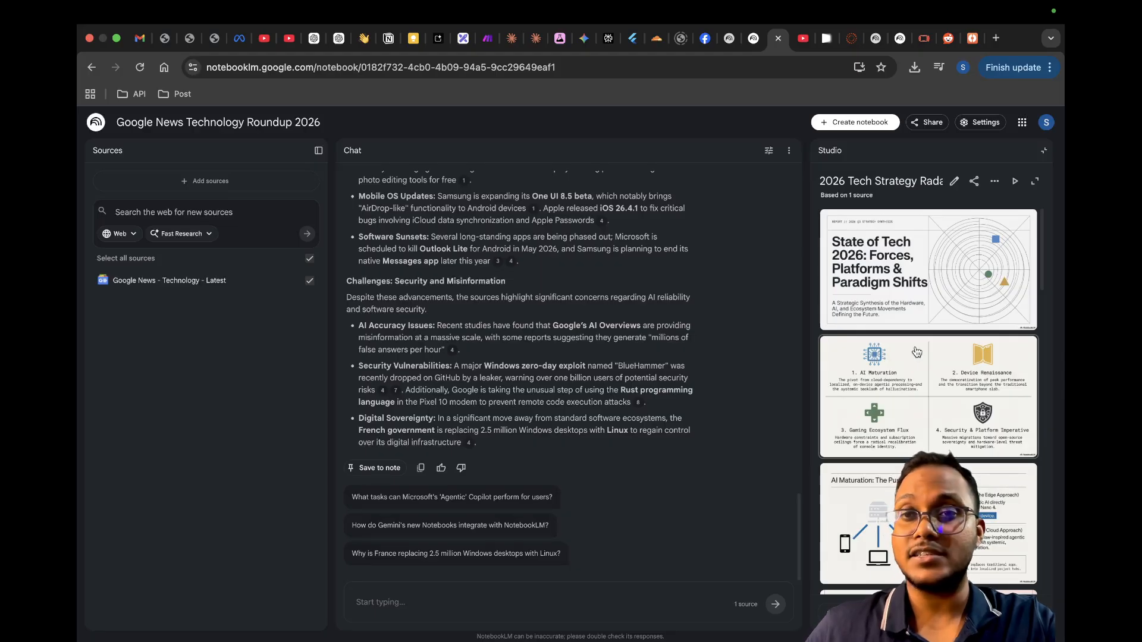
{"action": "scroll", "coordinate": [916, 351], "scroll_direction": "down", "scroll_amount": 10}
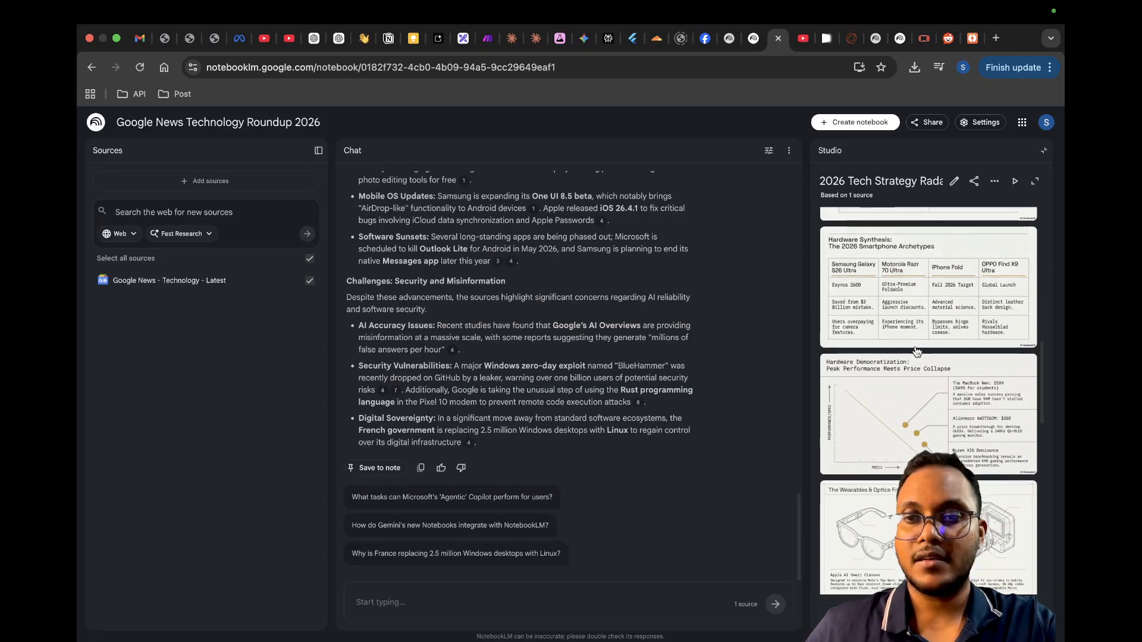
{"action": "scroll", "coordinate": [916, 351], "scroll_direction": "down", "scroll_amount": 5}
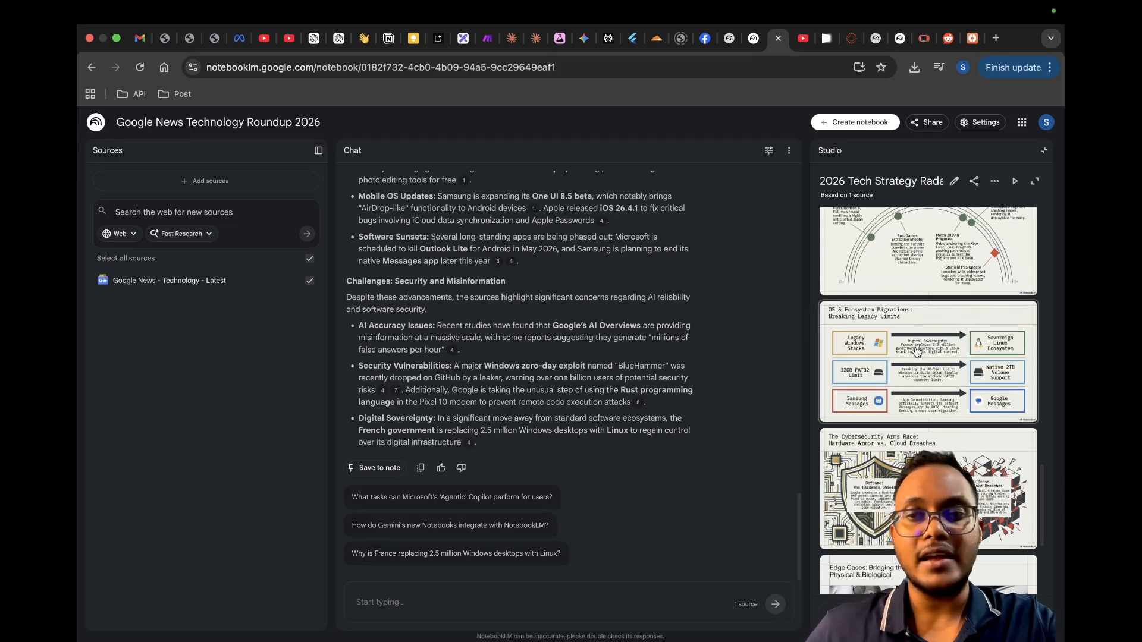
{"action": "scroll", "coordinate": [916, 352], "scroll_direction": "up", "scroll_amount": 5}
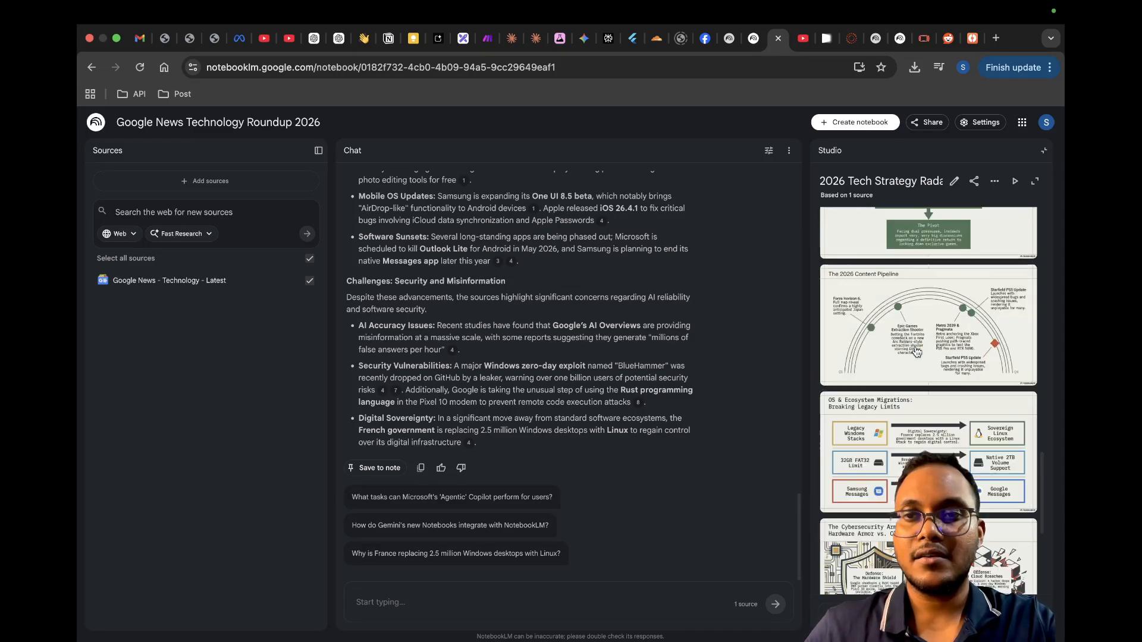
{"action": "scroll", "coordinate": [917, 352], "scroll_direction": "up", "scroll_amount": 10}
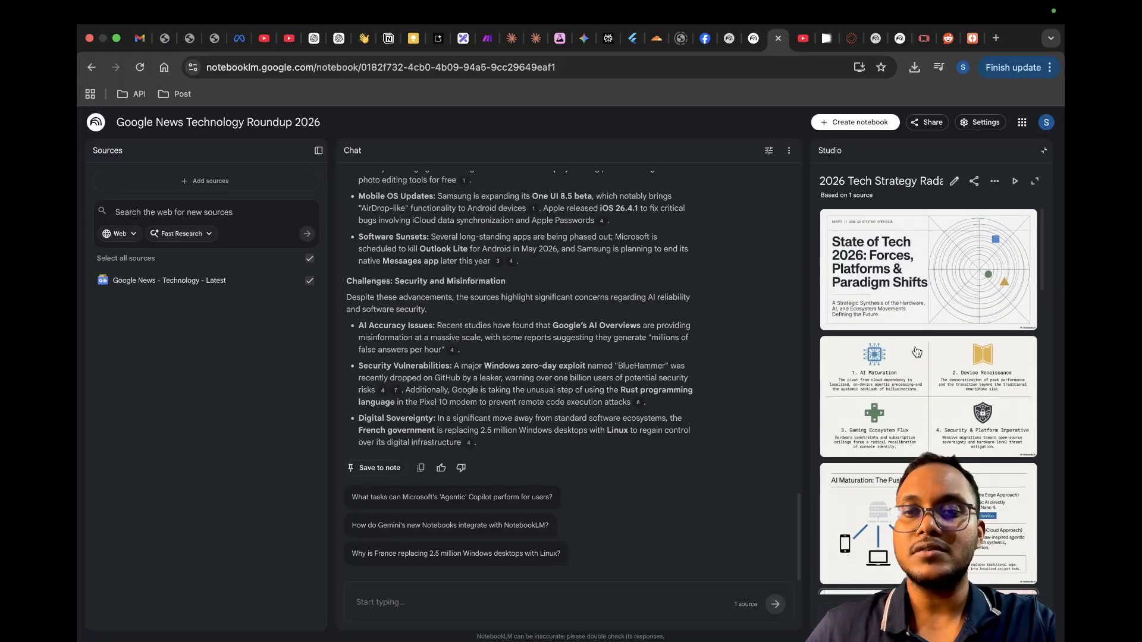
Step: Present the slide deck full screen through the Hardware Democratization slide, exit the presentation and close the deck
{"action": "left_click", "coordinate": [1014, 181]}
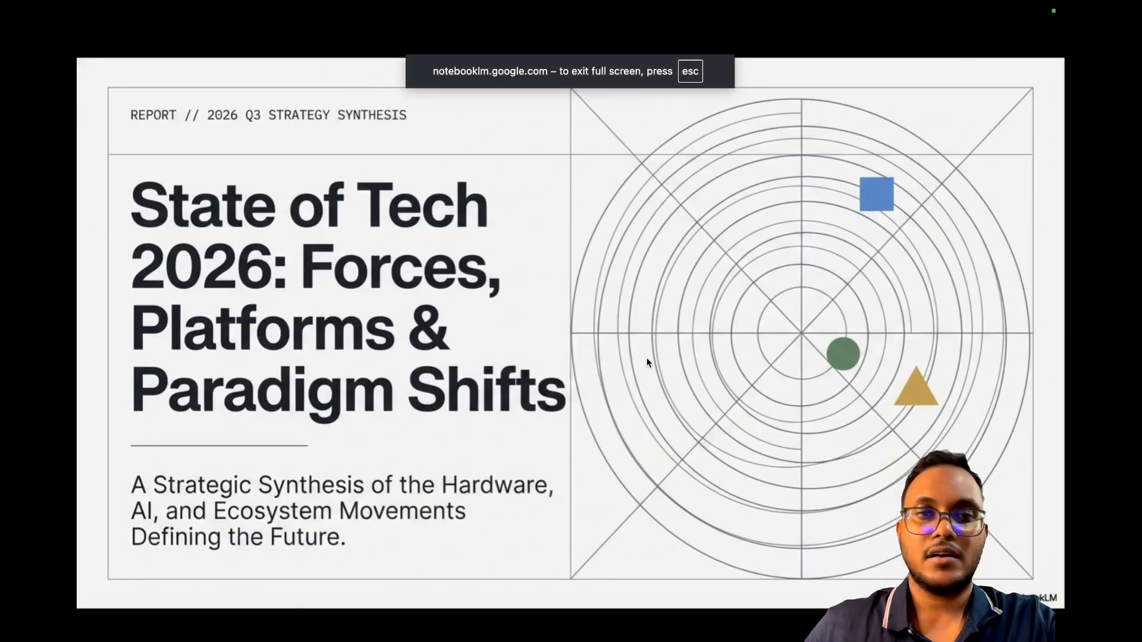
{"action": "key", "text": "Right"}
{"action": "key", "text": "Right"}
{"action": "key", "text": "Right"}
{"action": "key", "text": "Right"}
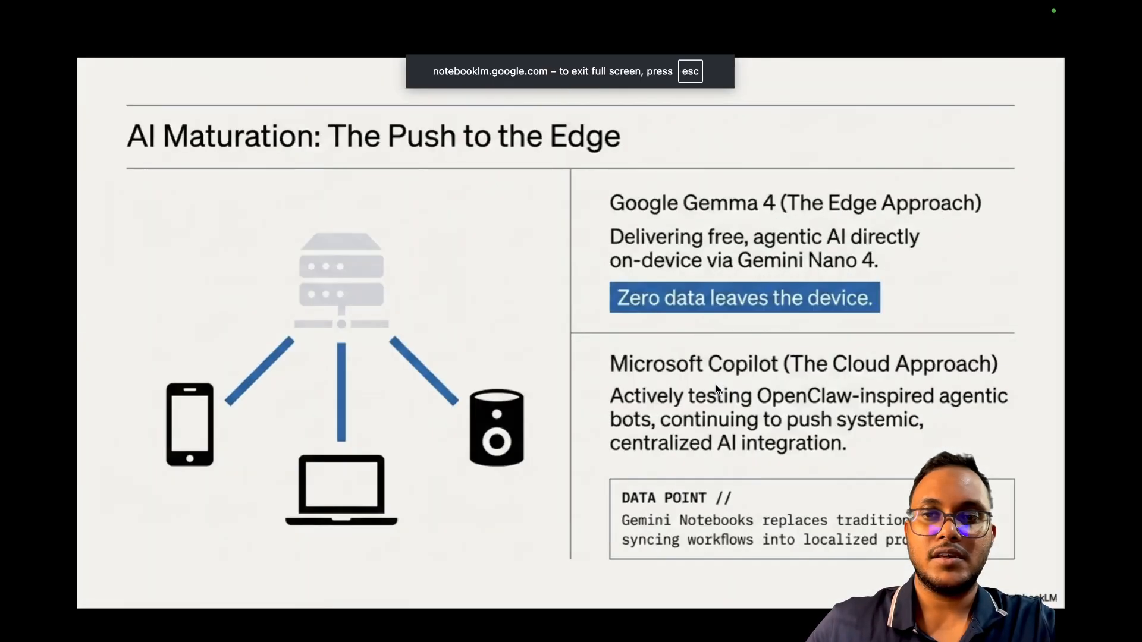
{"action": "key", "text": "Right"}
{"action": "key", "text": "Right"}
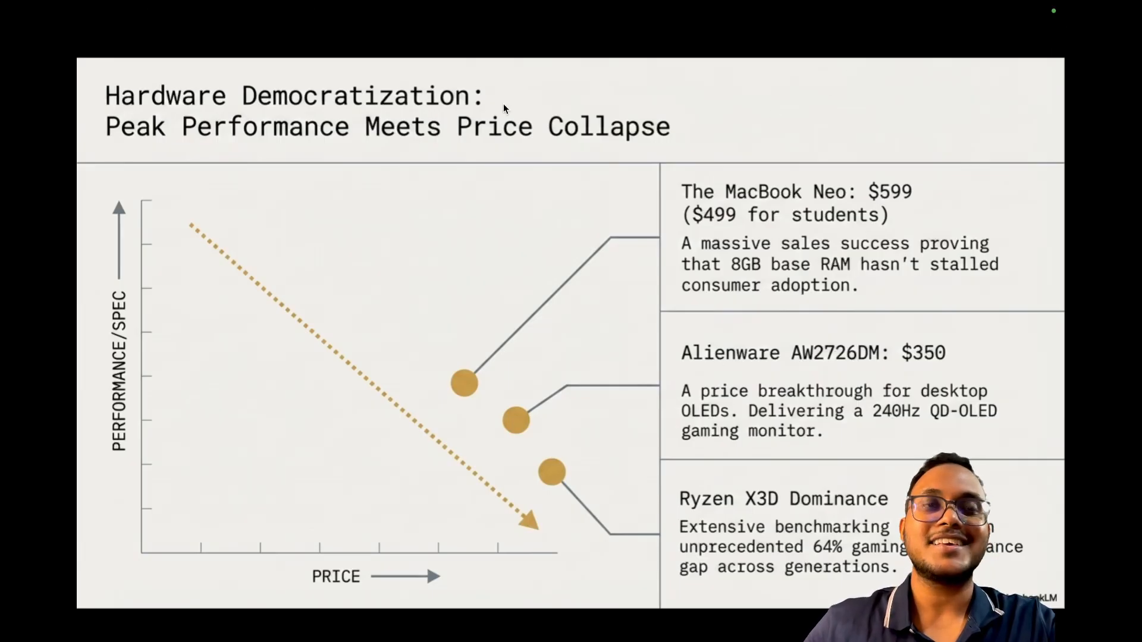
{"action": "key", "text": "Escape"}
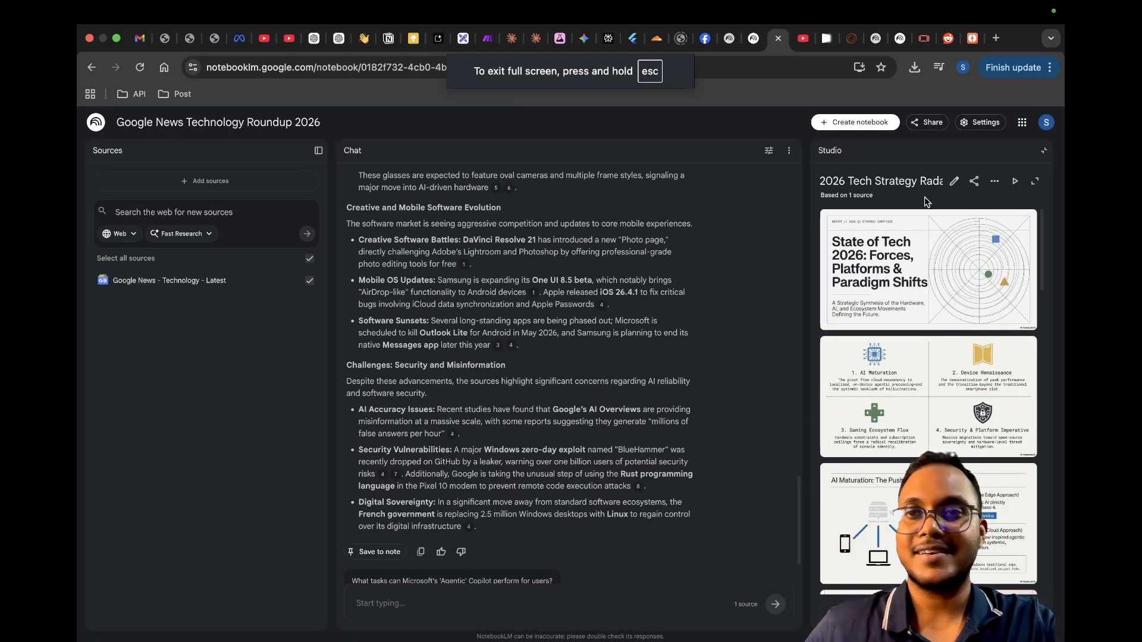
{"action": "left_click", "coordinate": [1044, 150]}
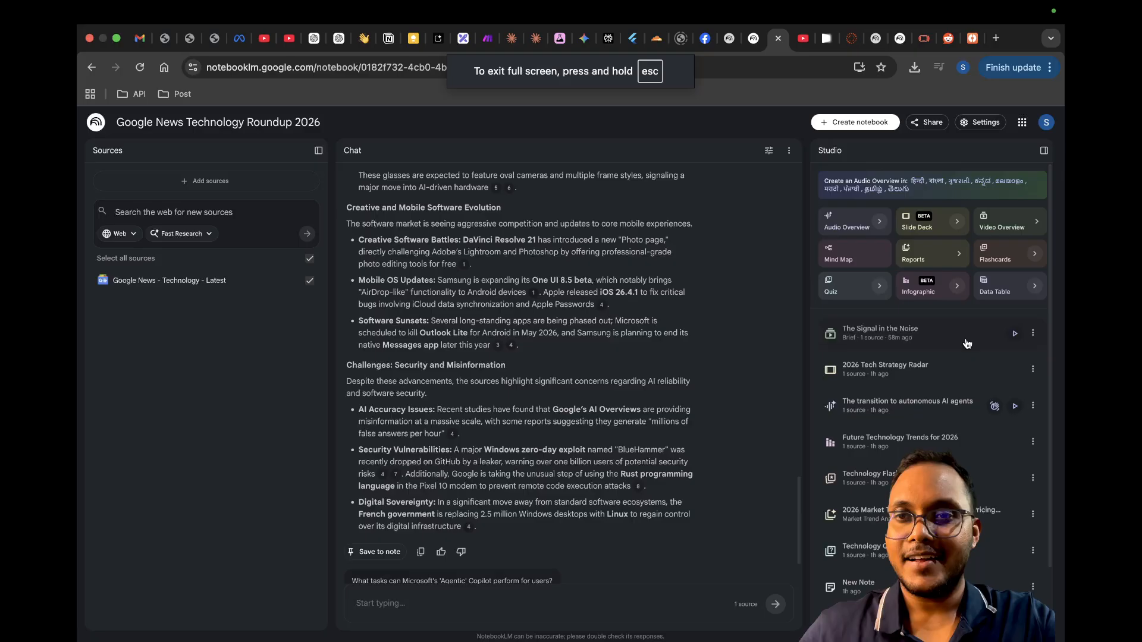
Step: Play the audio overview The transition to autonomous AI agents, skip ahead to sample it, and close the player
{"action": "left_click", "coordinate": [903, 414]}
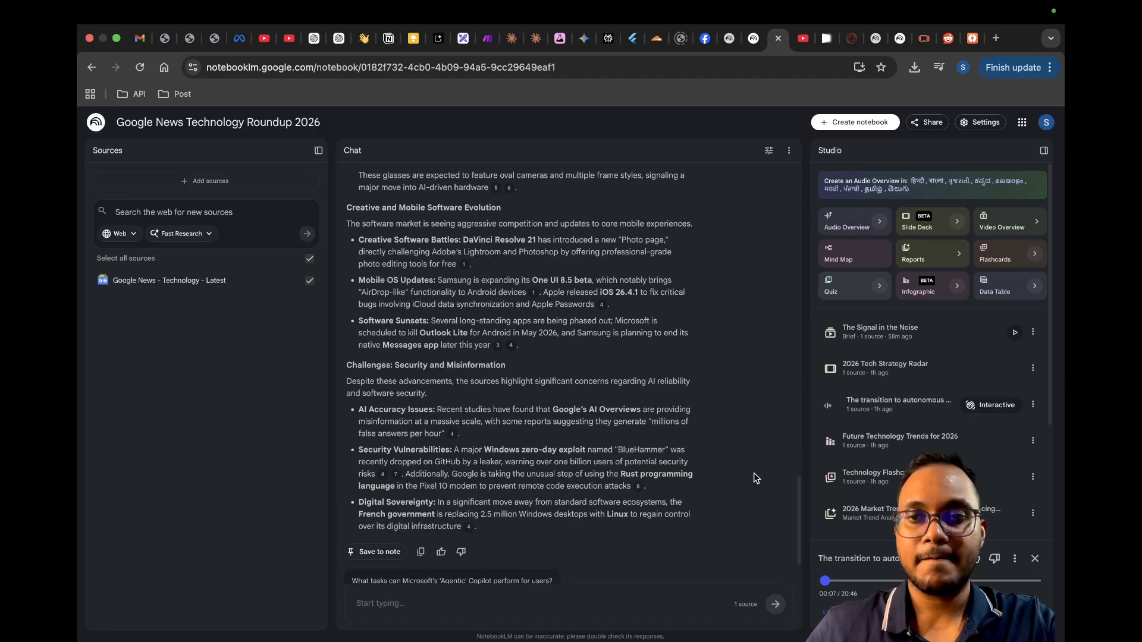
{"action": "left_click", "coordinate": [845, 581]}
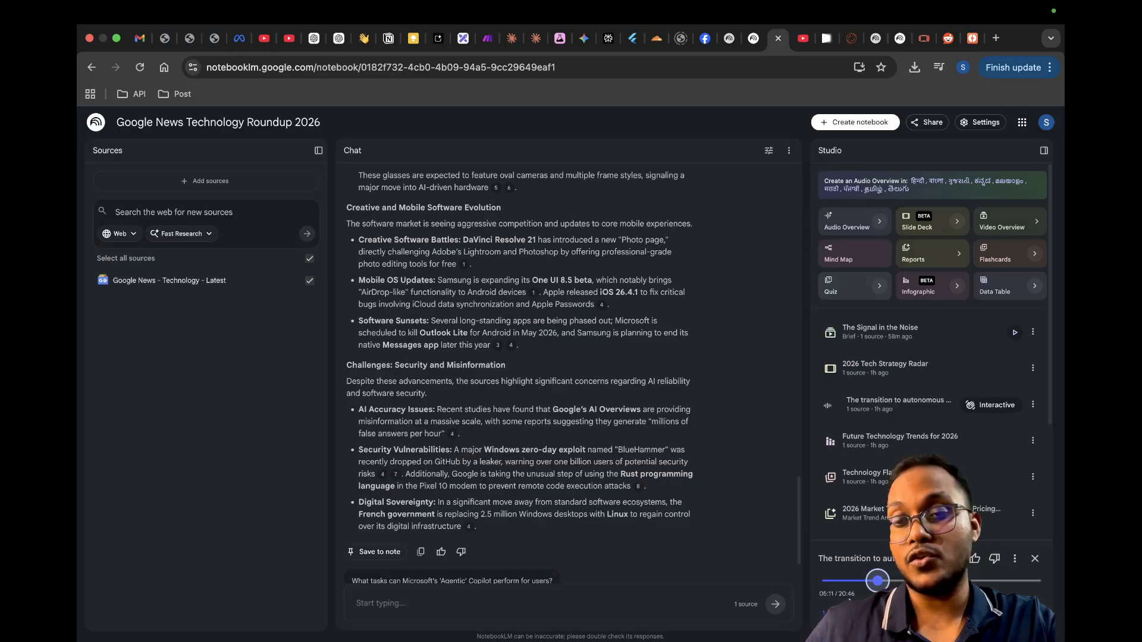
{"action": "left_click", "coordinate": [1034, 561]}
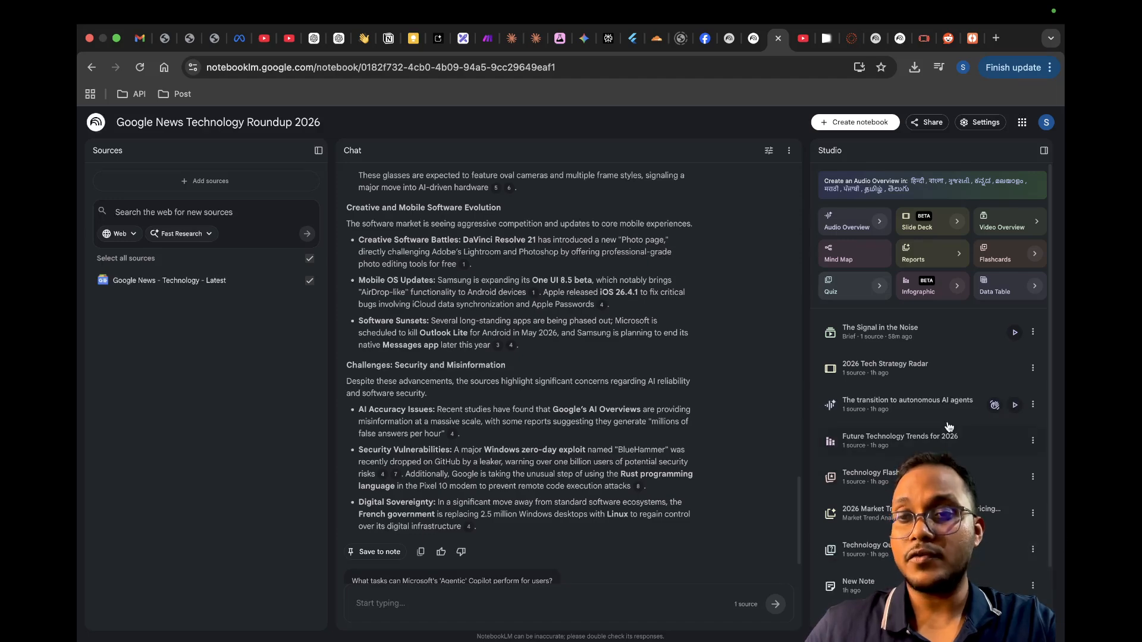
Step: View the Future Technology Trends for 2026 infographic and close it
{"action": "left_click", "coordinate": [920, 445]}
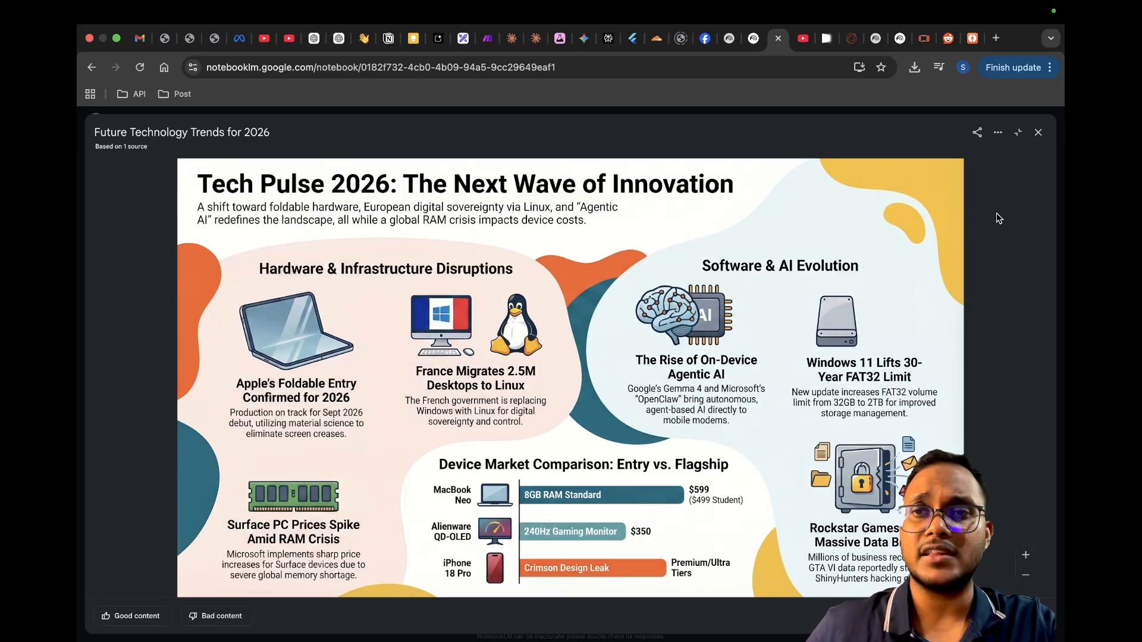
{"action": "left_click", "coordinate": [1037, 132]}
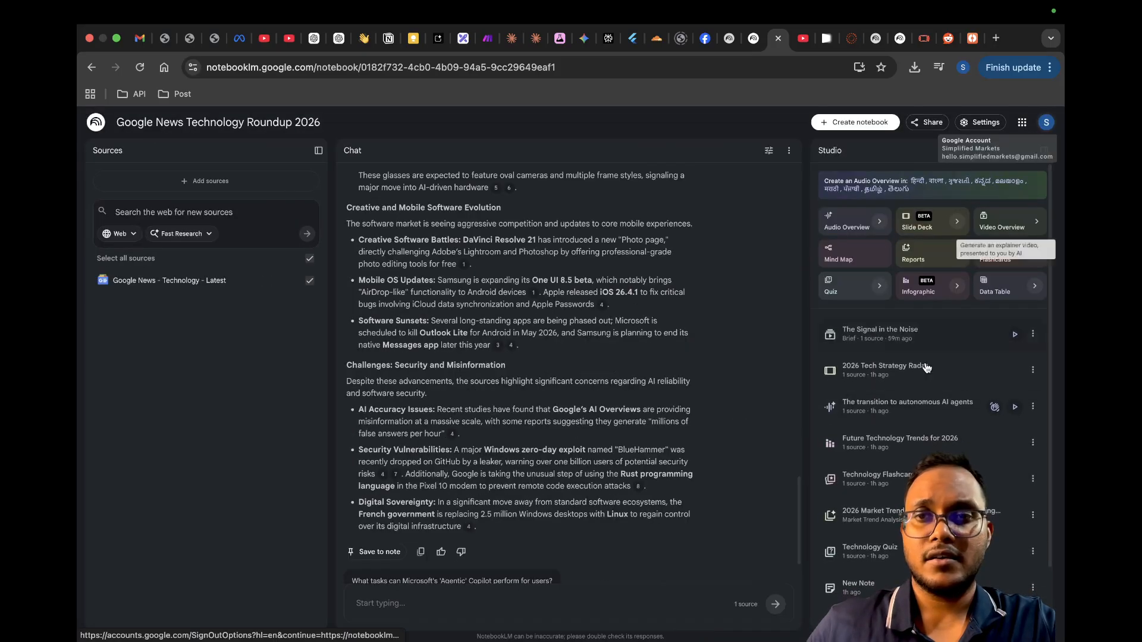
Step: Open the Technology Quiz, answer the first question with Avid Media Composer, advance to question 2 and close the quiz
{"action": "scroll", "coordinate": [924, 381], "scroll_direction": "down", "scroll_amount": 2}
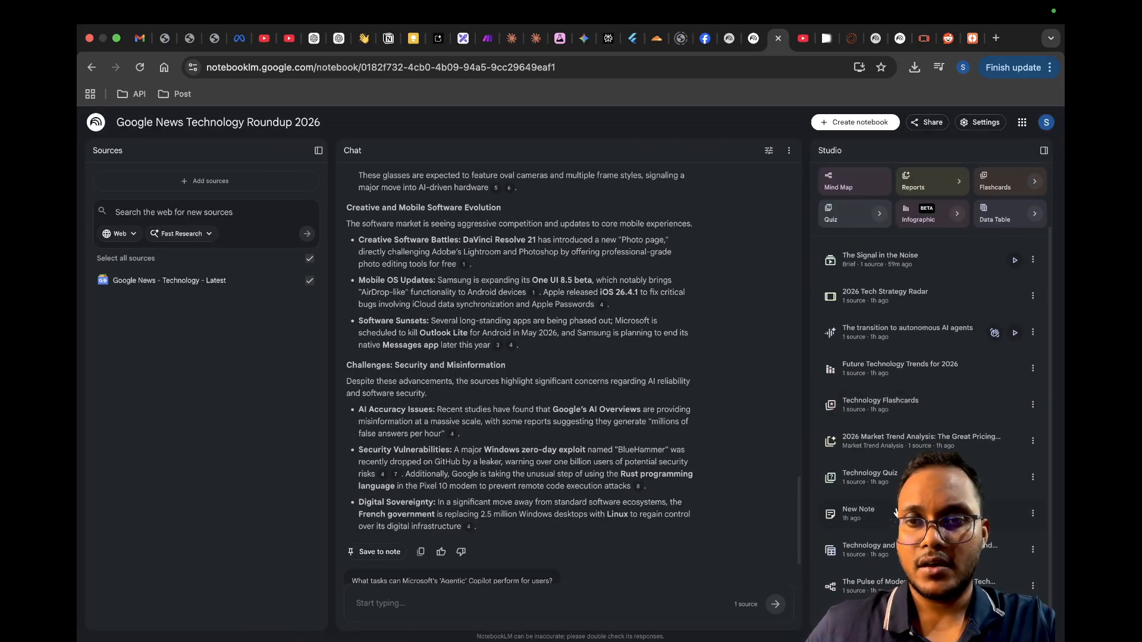
{"action": "left_click", "coordinate": [889, 481]}
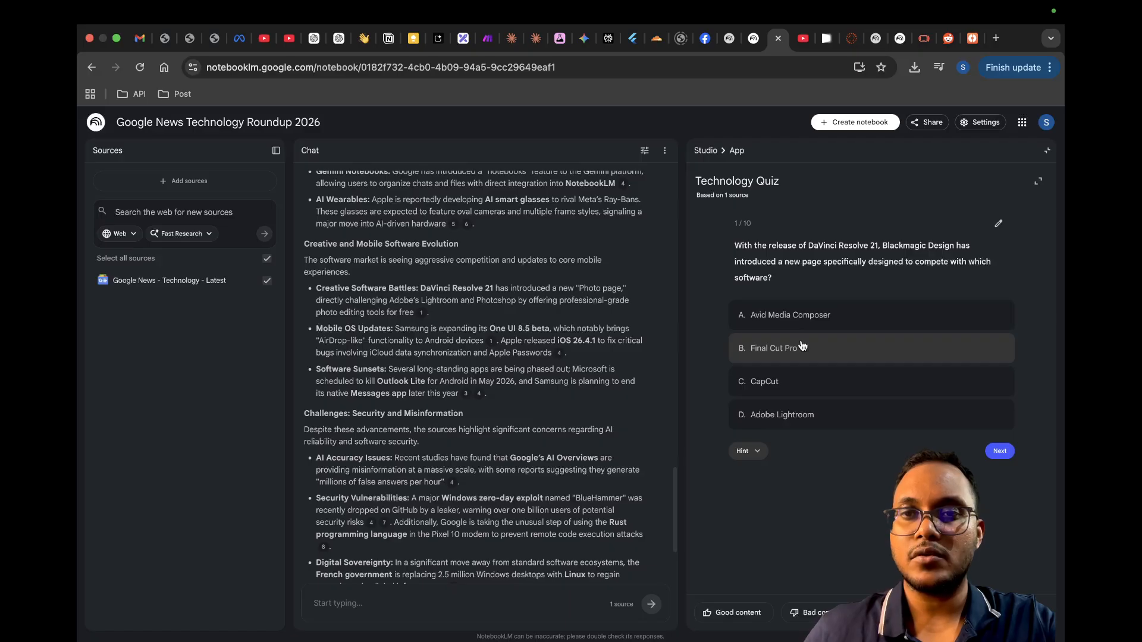
{"action": "left_click", "coordinate": [819, 315]}
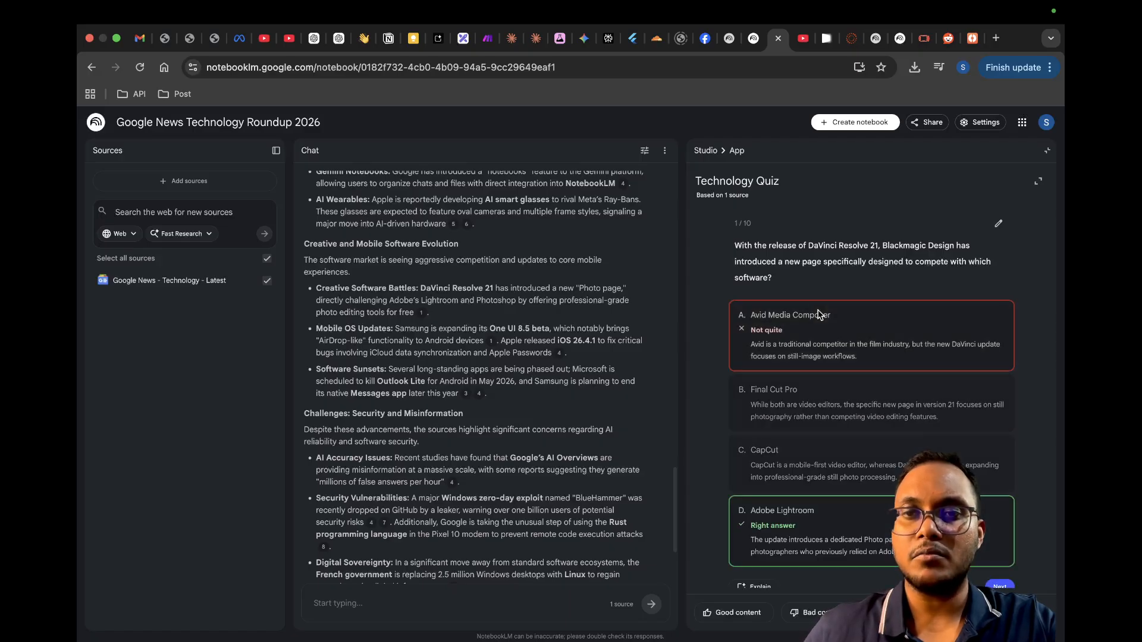
{"action": "scroll", "coordinate": [899, 472], "scroll_direction": "down", "scroll_amount": 1}
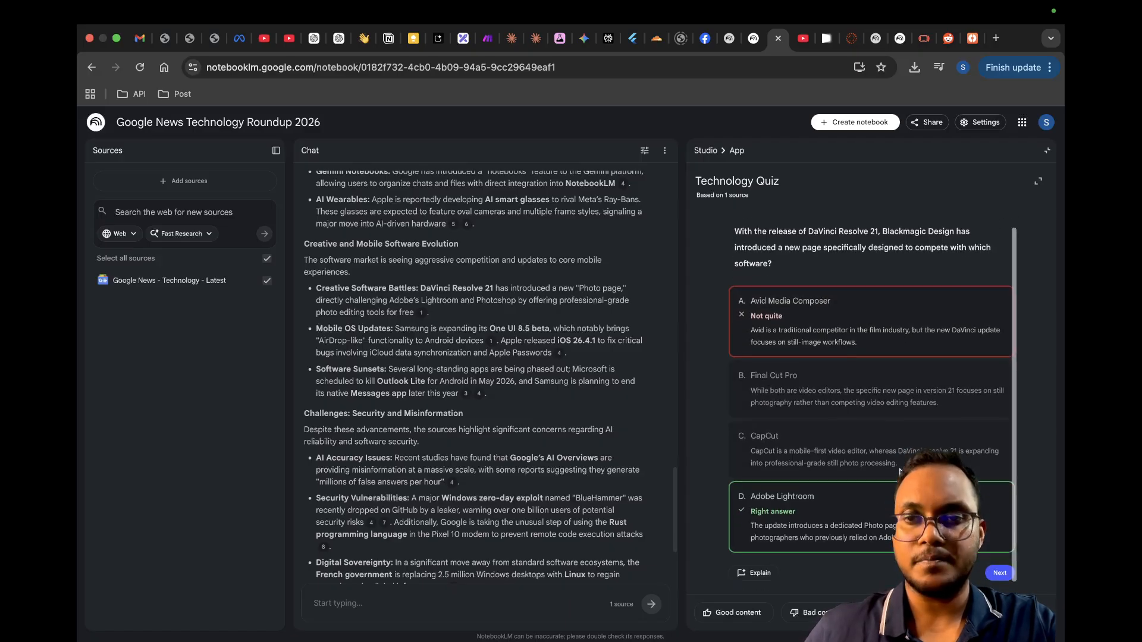
{"action": "left_click", "coordinate": [992, 574]}
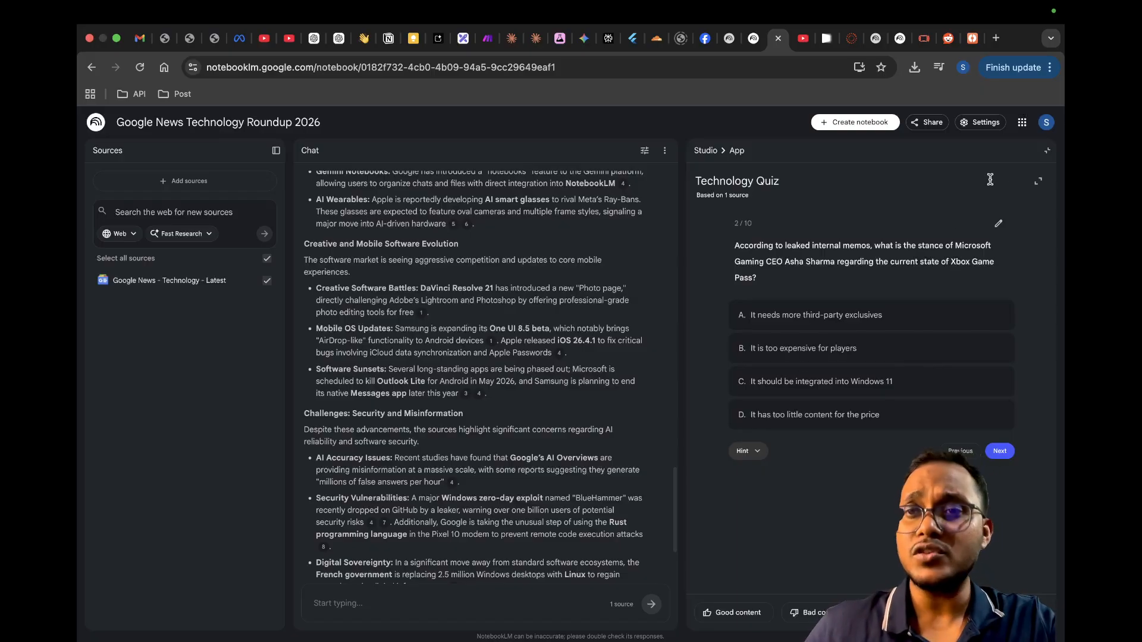
{"action": "left_click", "coordinate": [1047, 151]}
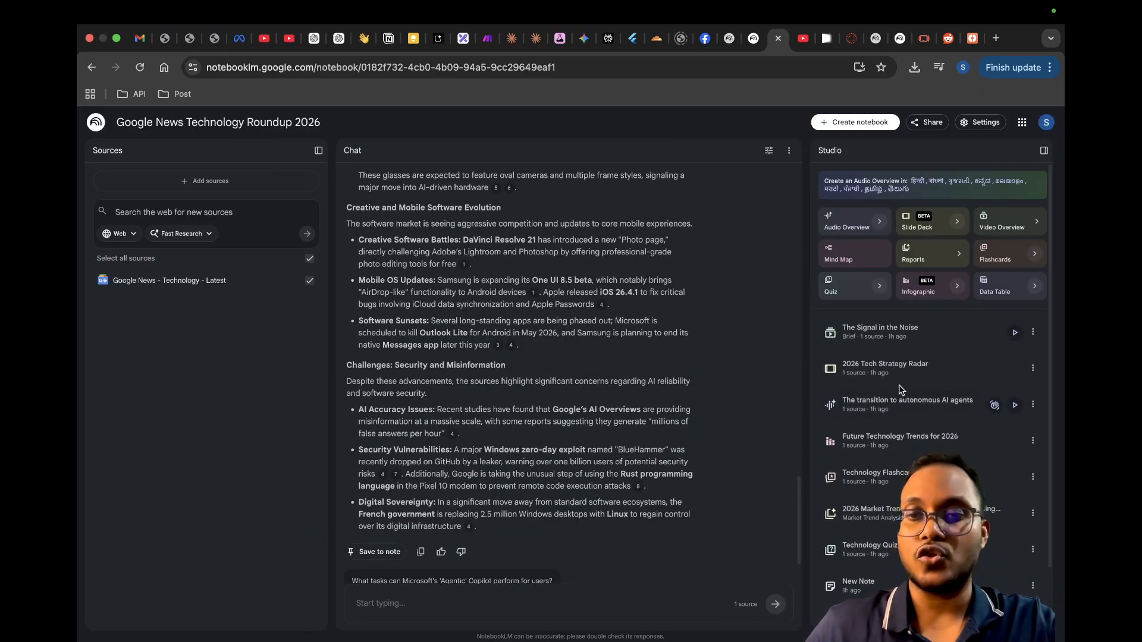
Step: Examine the columns and rows of the Technology and Product News Headlines and Sources data table, and close it
{"action": "scroll", "coordinate": [897, 384], "scroll_direction": "down", "scroll_amount": 2}
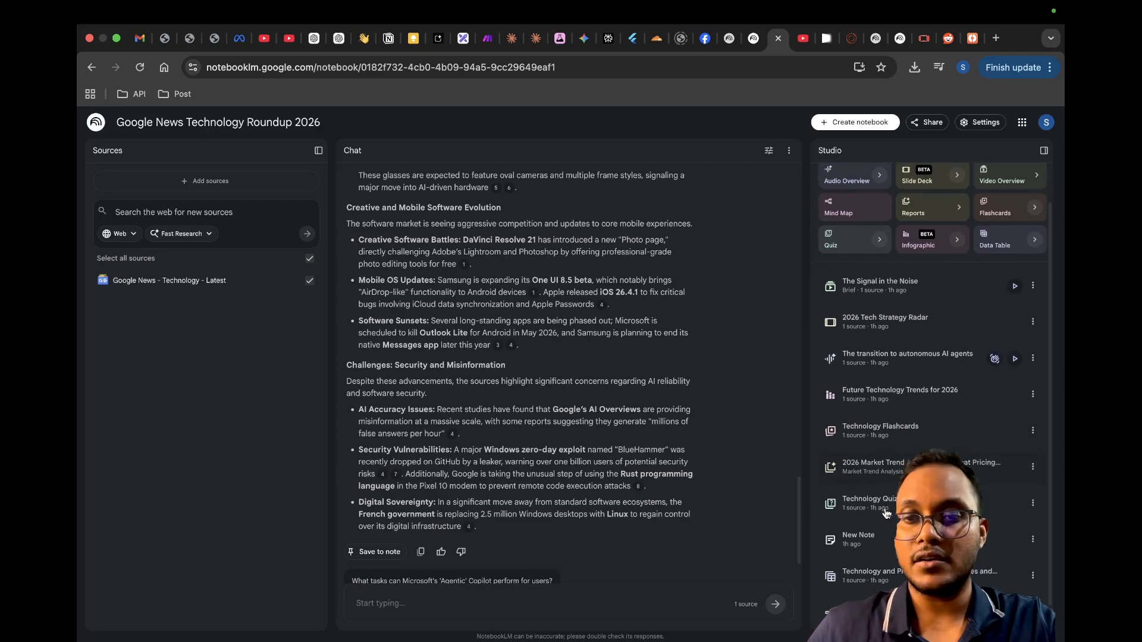
{"action": "left_click", "coordinate": [895, 564]}
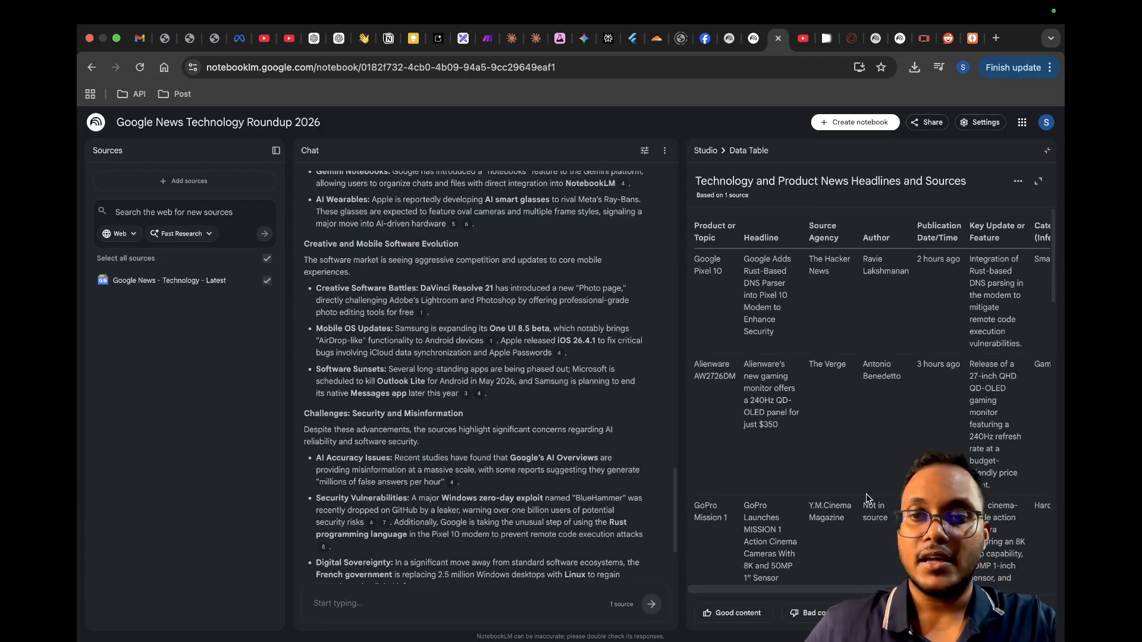
{"action": "scroll", "coordinate": [937, 451], "scroll_direction": "right", "scroll_amount": 3}
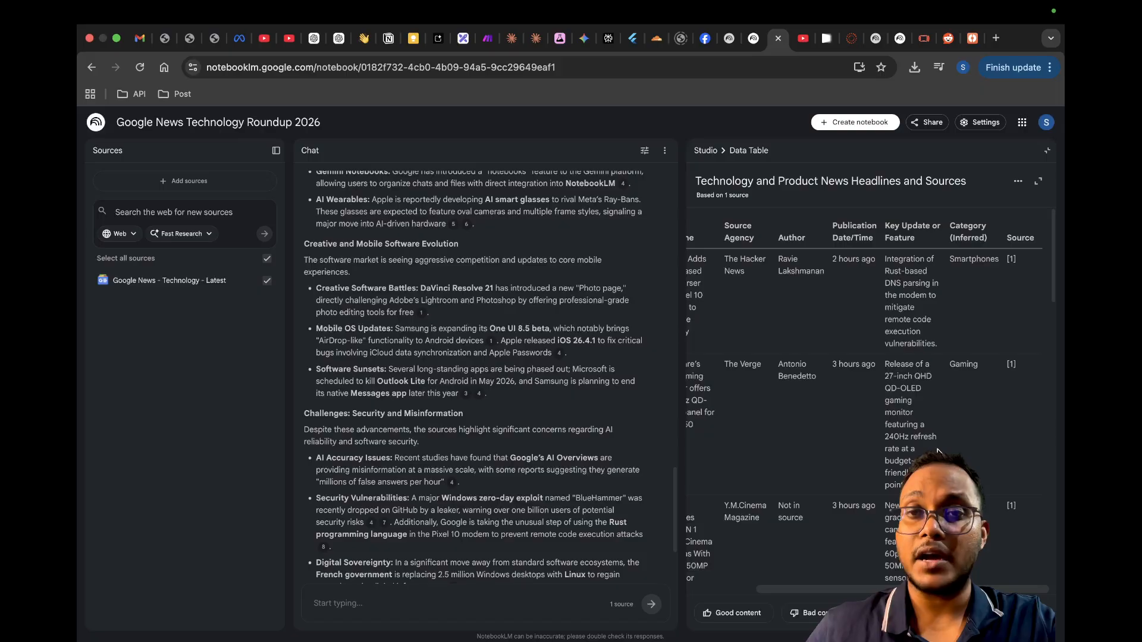
{"action": "scroll", "coordinate": [938, 450], "scroll_direction": "left", "scroll_amount": 3}
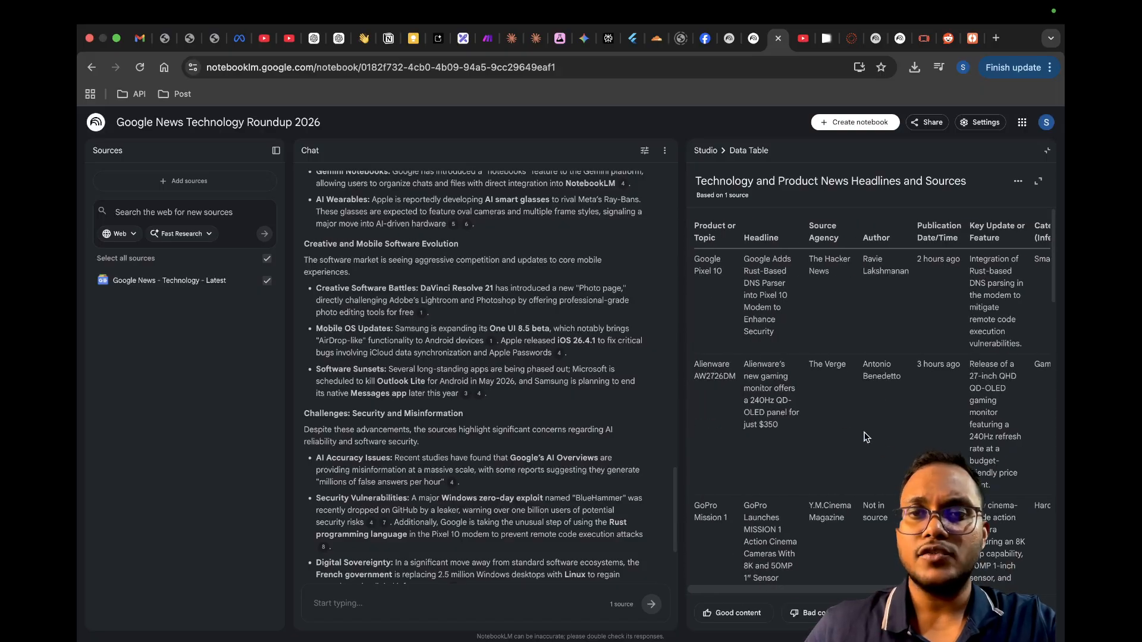
{"action": "scroll", "coordinate": [865, 437], "scroll_direction": "down", "scroll_amount": 10}
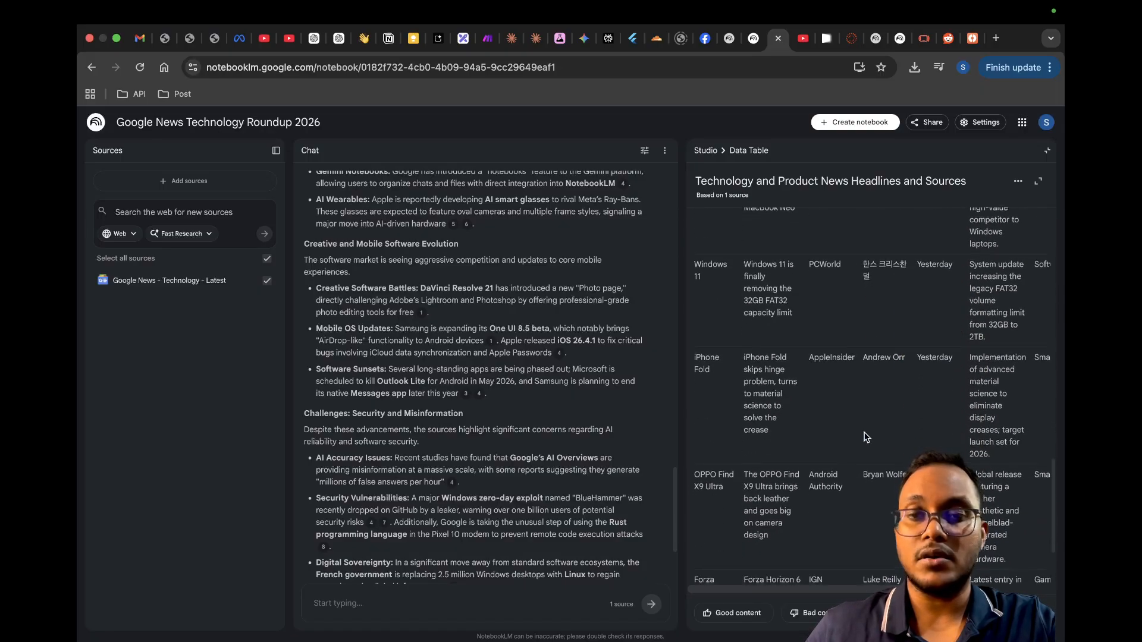
{"action": "scroll", "coordinate": [865, 437], "scroll_direction": "down", "scroll_amount": 2}
{"action": "scroll", "coordinate": [714, 443], "scroll_direction": "up", "scroll_amount": 8}
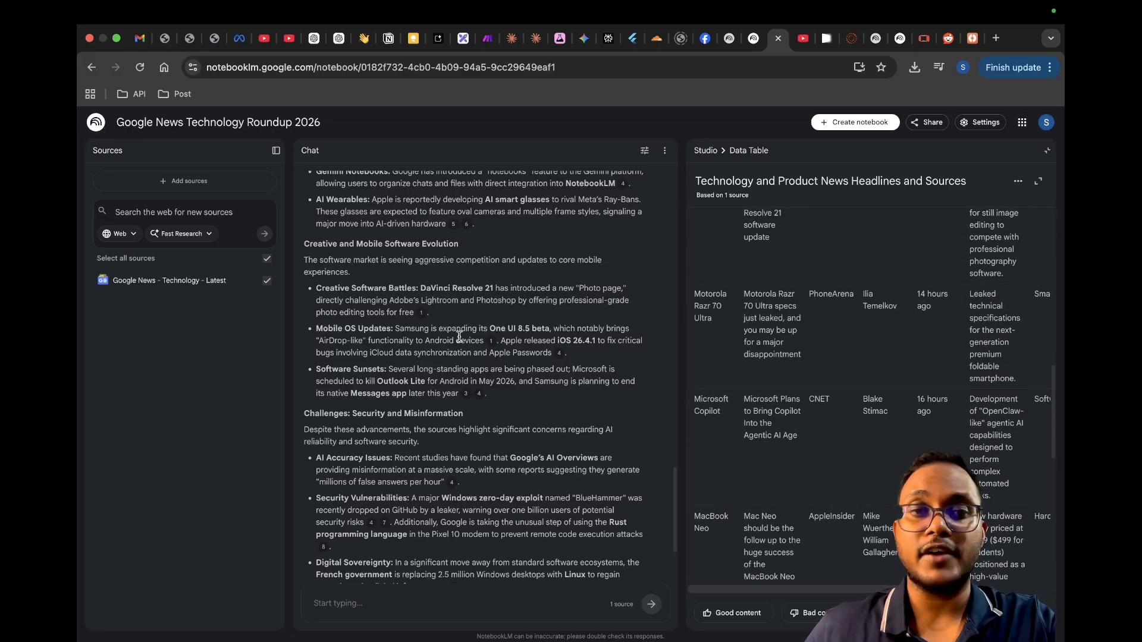
{"action": "scroll", "coordinate": [719, 352], "scroll_direction": "up", "scroll_amount": 5}
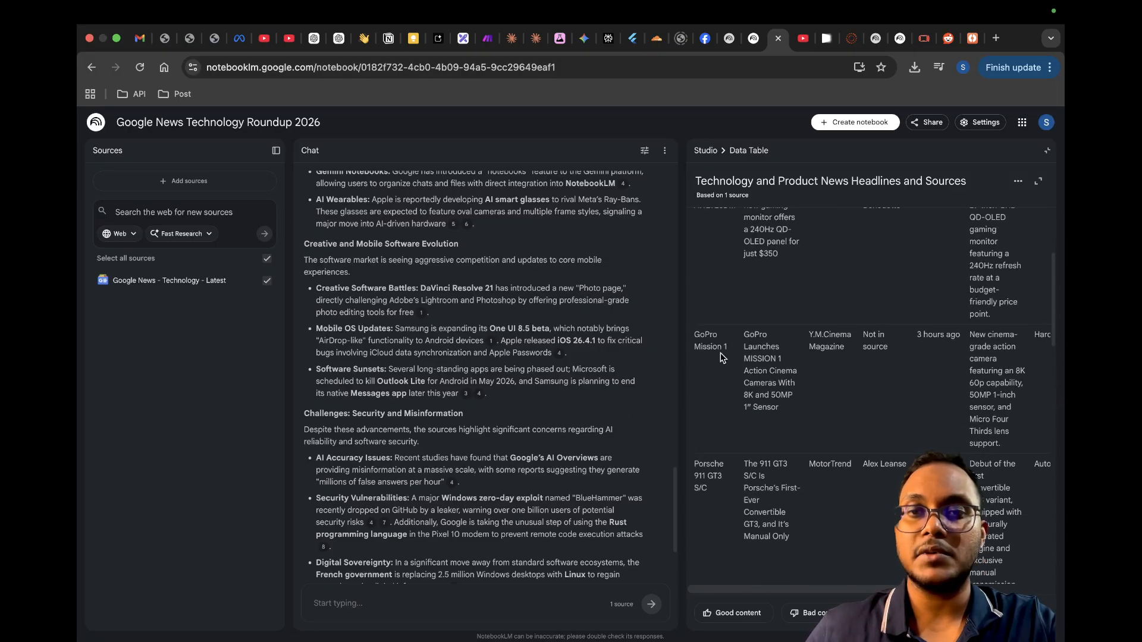
{"action": "scroll", "coordinate": [720, 357], "scroll_direction": "up", "scroll_amount": 3}
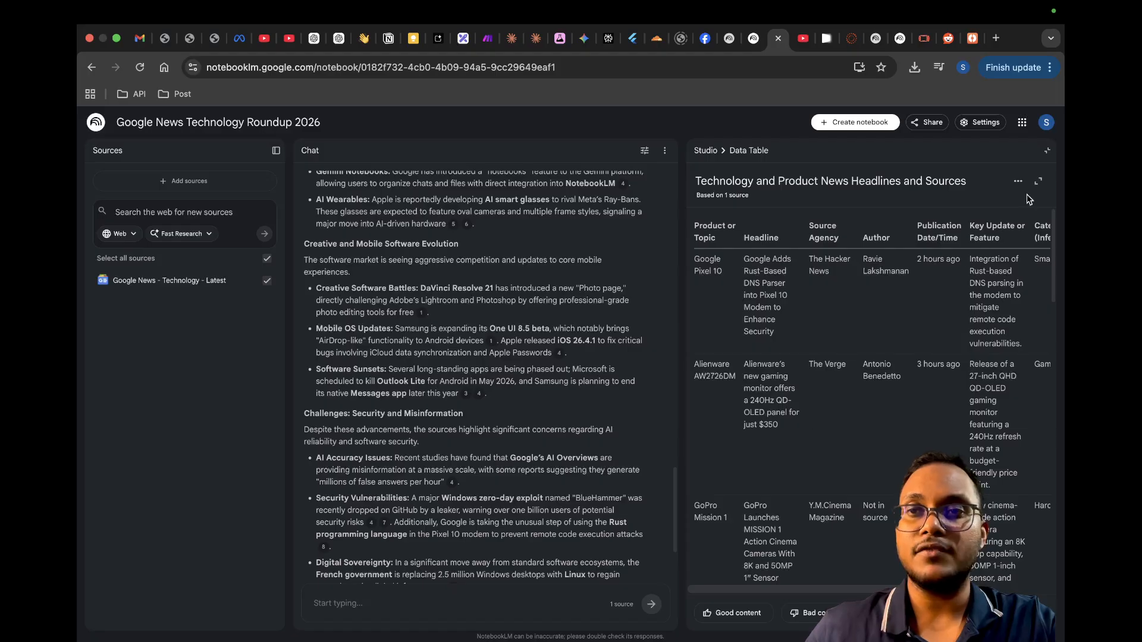
{"action": "left_click", "coordinate": [1047, 151]}
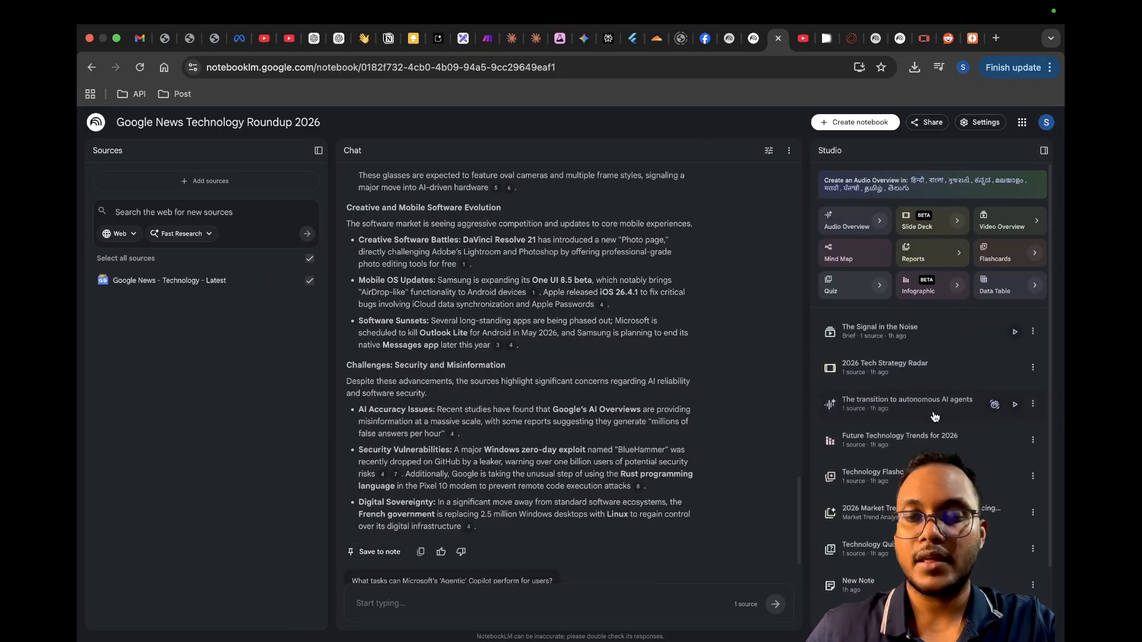
Step: Open the Technology Flashcards, mark the first card as known, advance to card 3 and close the flashcards
{"action": "scroll", "coordinate": [935, 416], "scroll_direction": "down", "scroll_amount": 2}
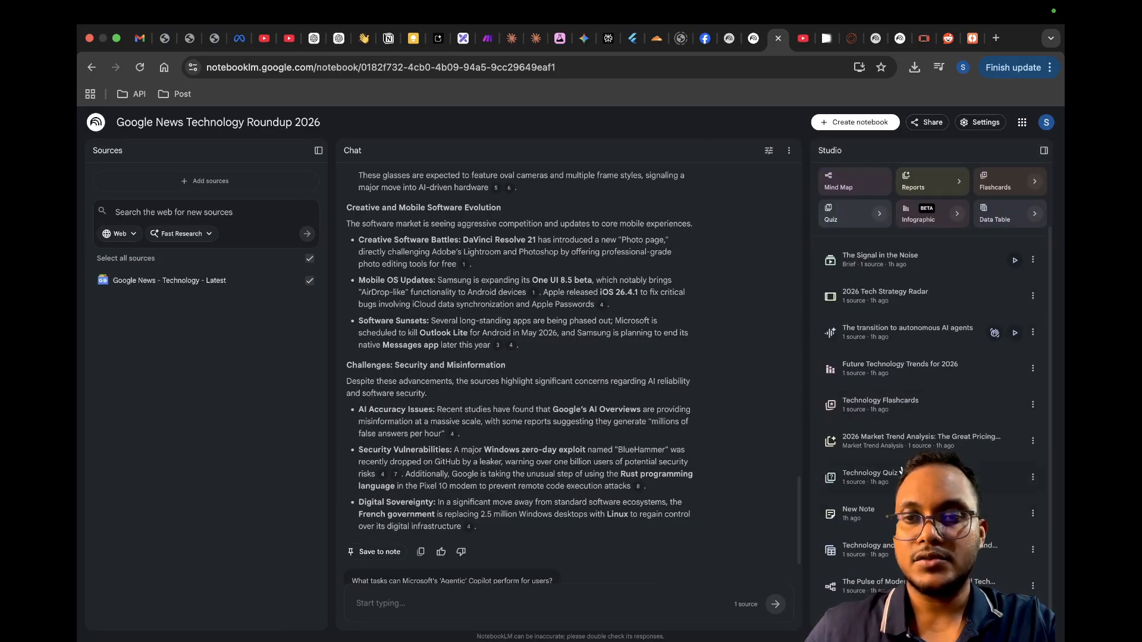
{"action": "left_click", "coordinate": [872, 411]}
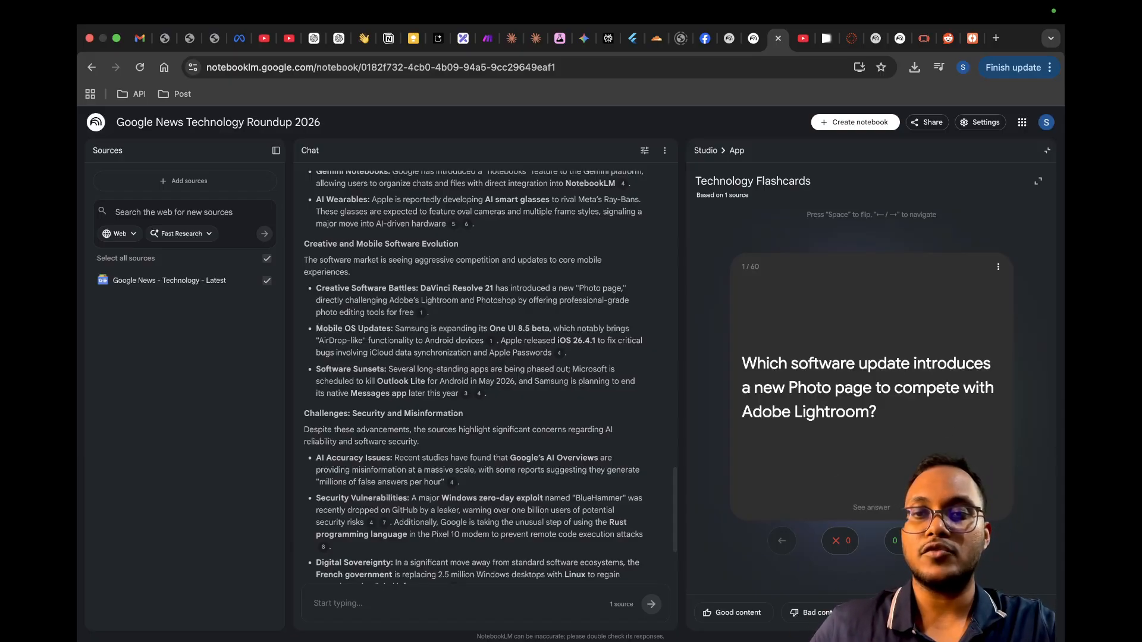
{"action": "left_click", "coordinate": [894, 538]}
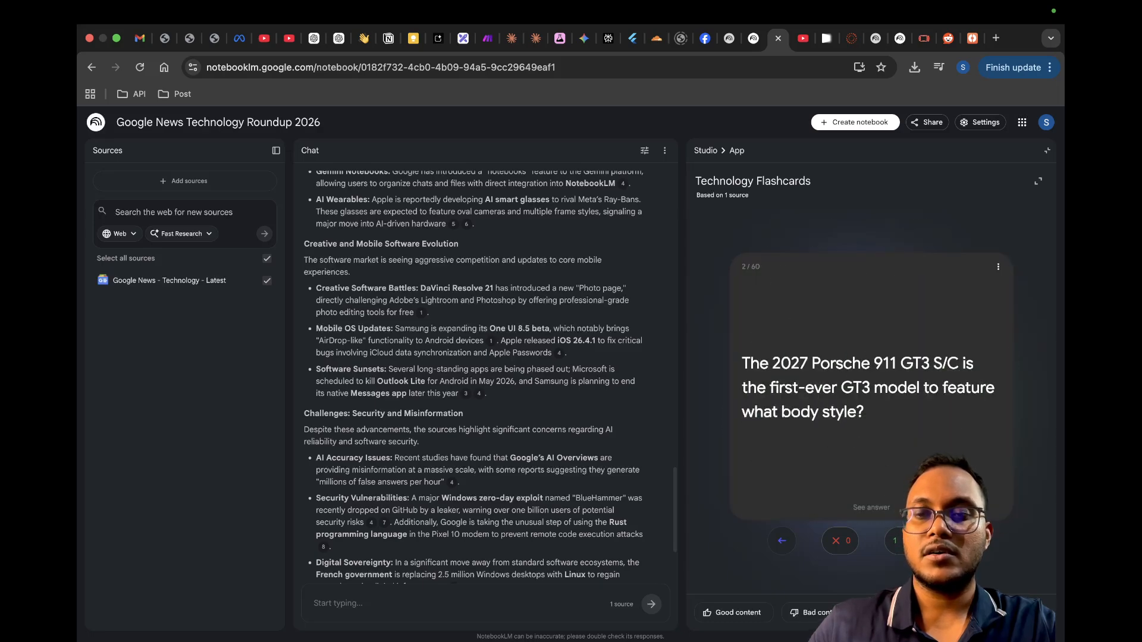
{"action": "key", "text": "Right"}
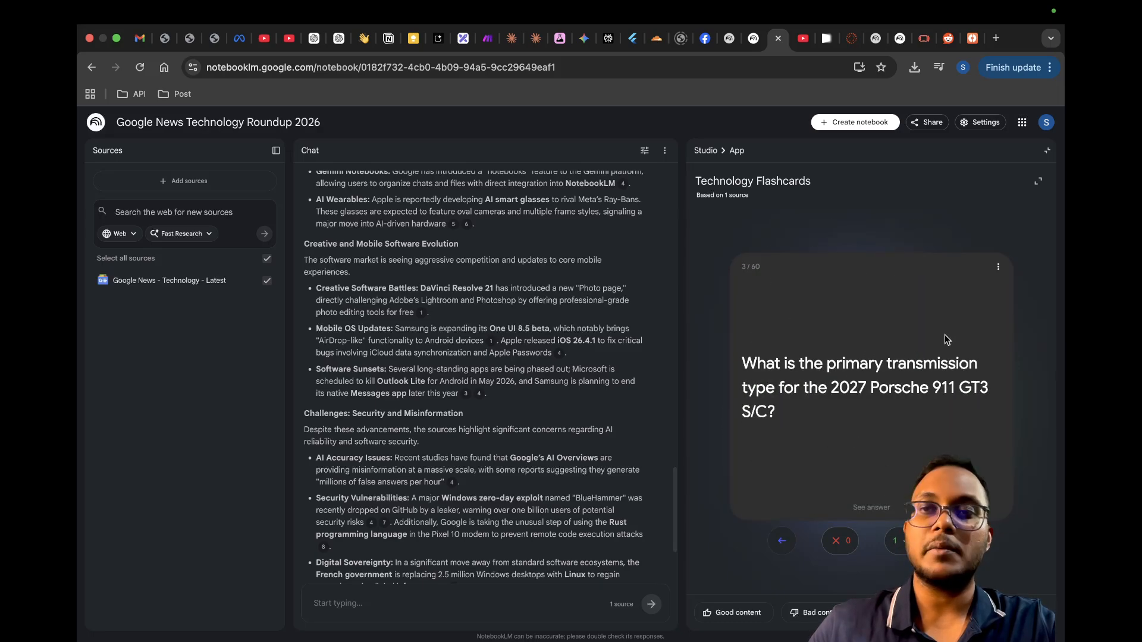
{"action": "left_click", "coordinate": [1047, 151]}
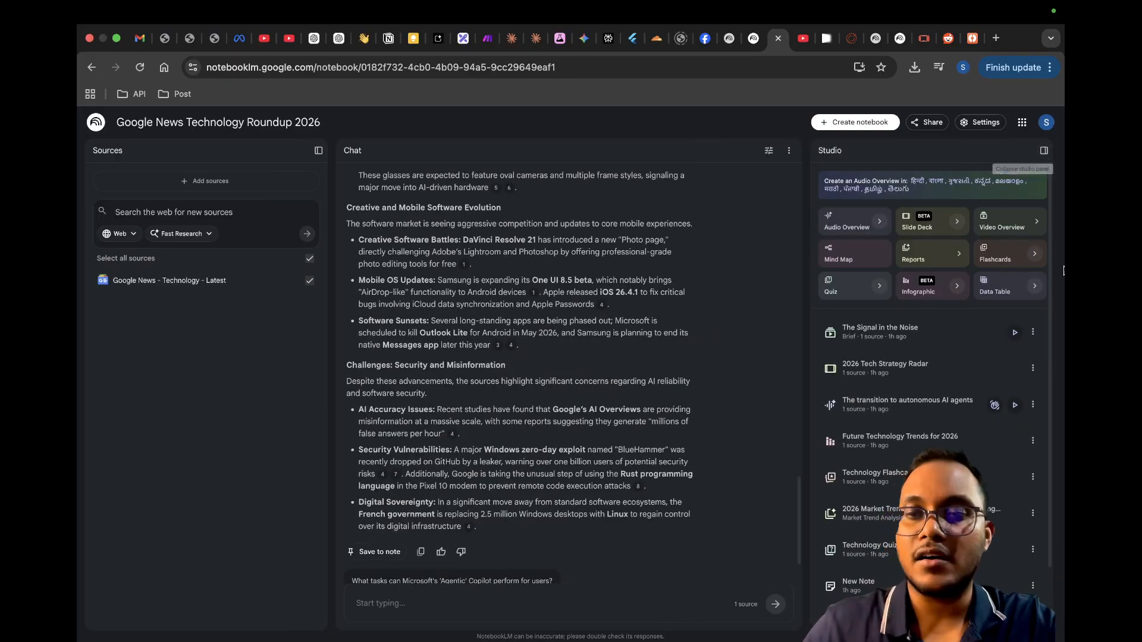
Step: Switch to The Electric Vehicle Outlook notebook, view the India's 2026 Electric Vehicle Market infographic and close it
{"action": "left_click", "coordinate": [891, 47]}
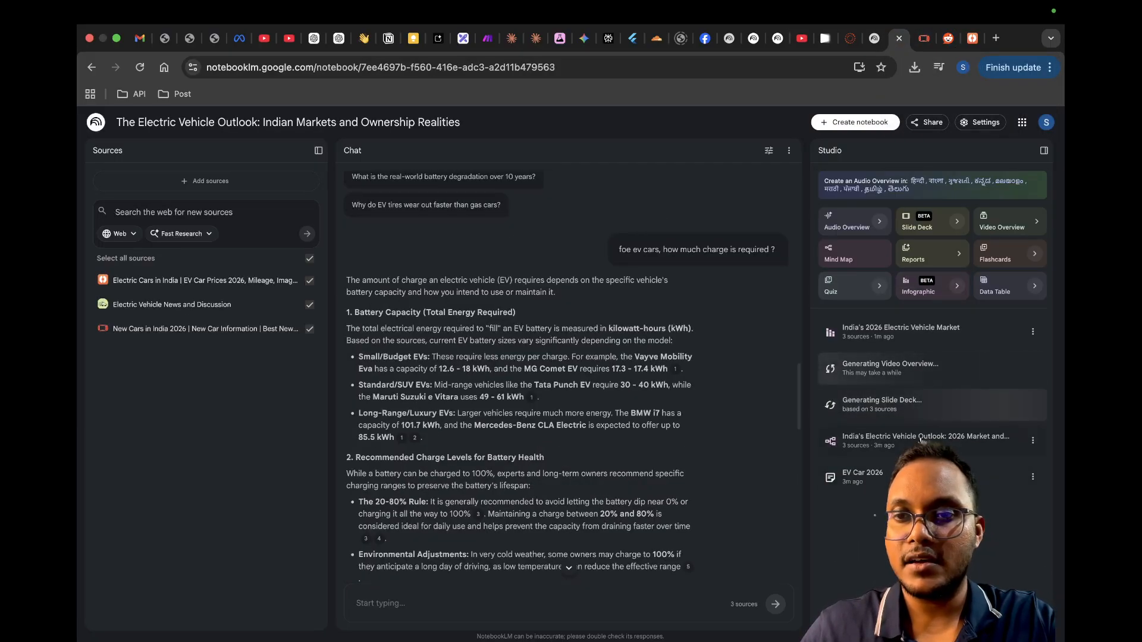
{"action": "left_click", "coordinate": [887, 334]}
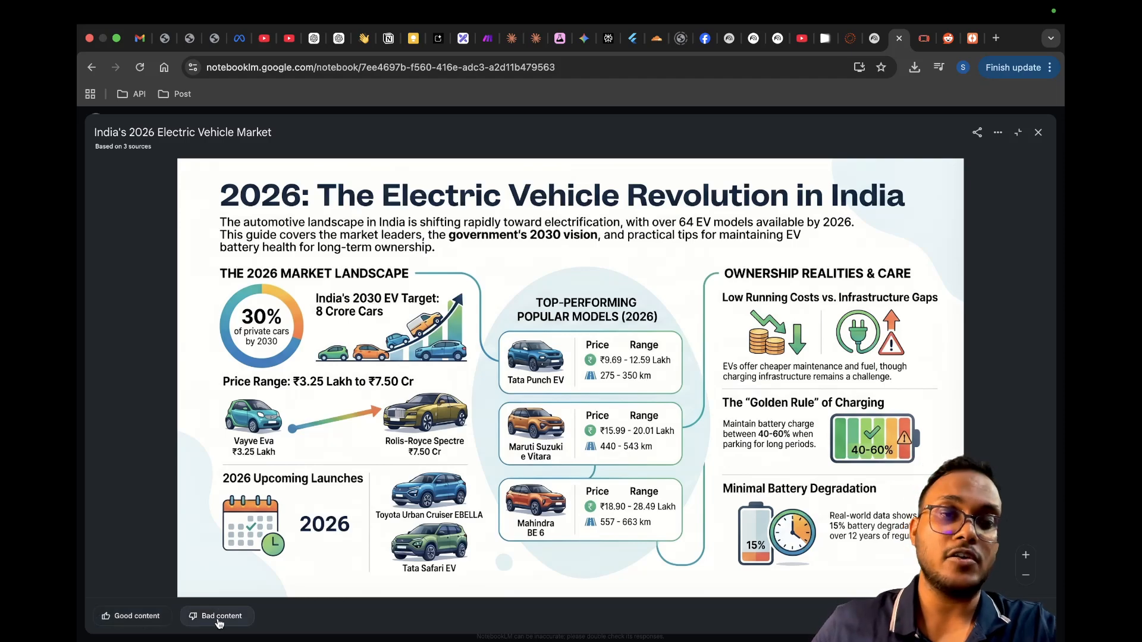
{"action": "left_click", "coordinate": [1039, 134]}
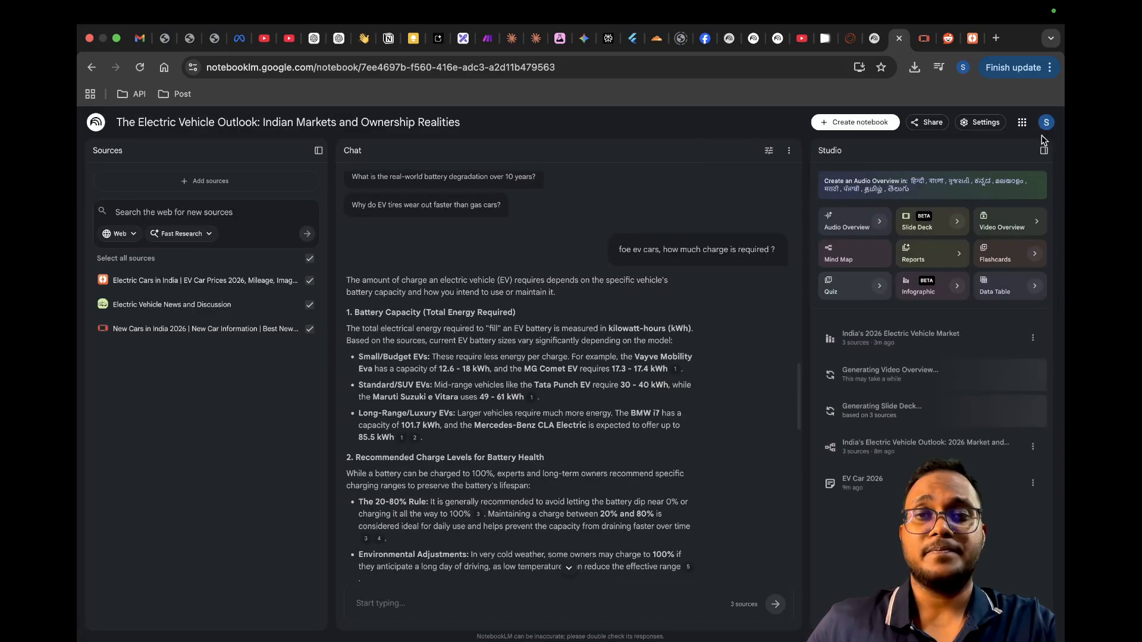